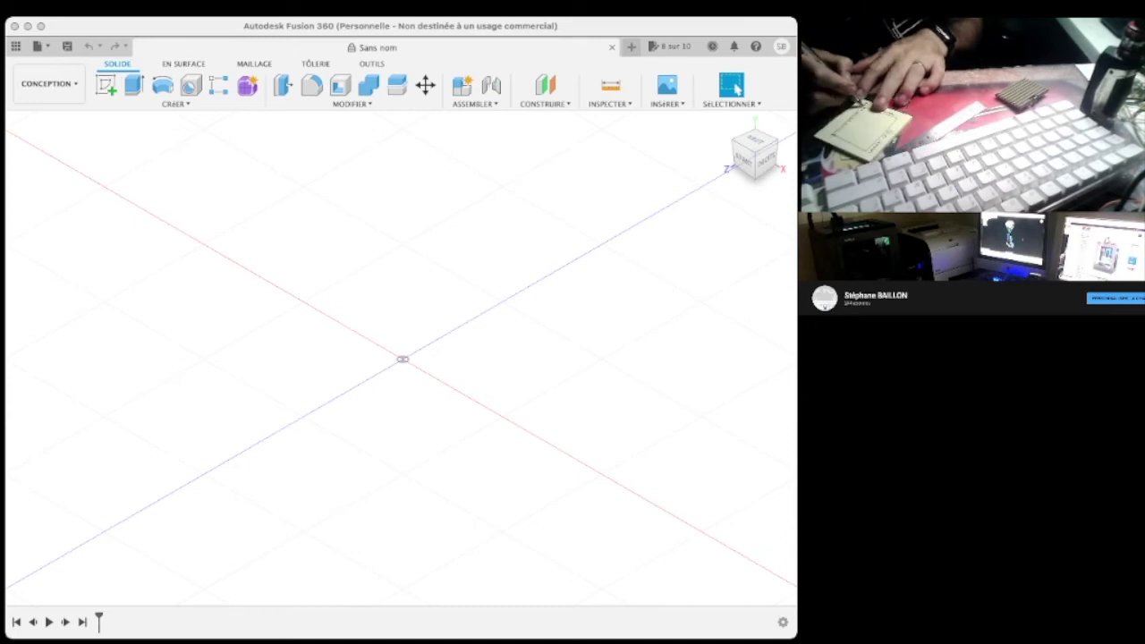
Sketch a 2-point rectangle on the XY ground plane and extrude it into a thin flat plate
click(751, 96)
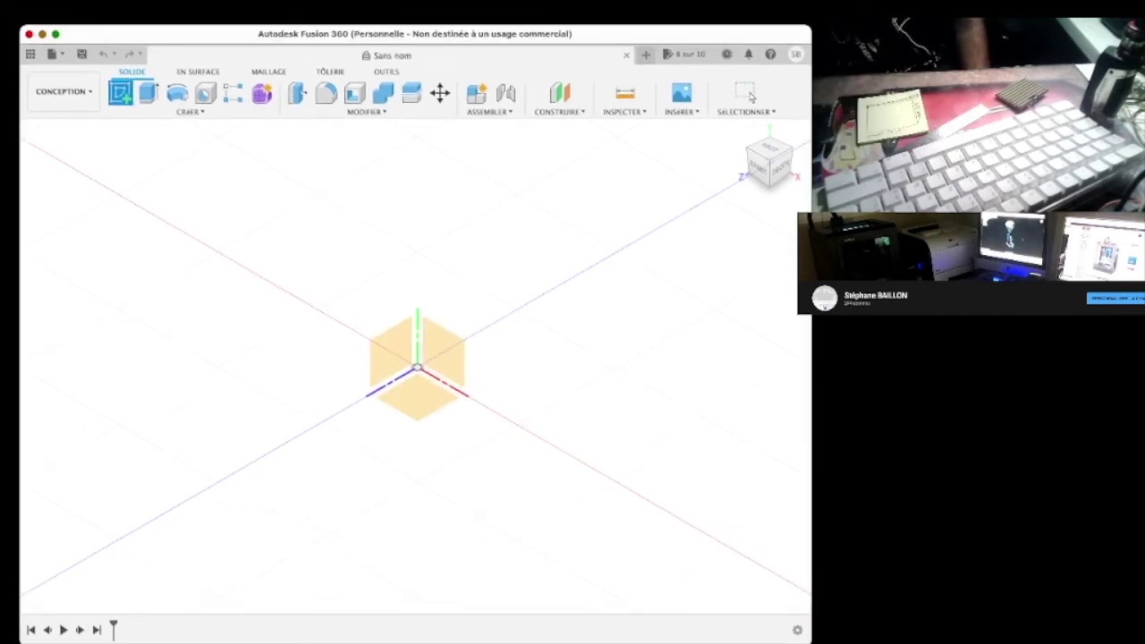
click(402, 389)
click(148, 92)
click(381, 407)
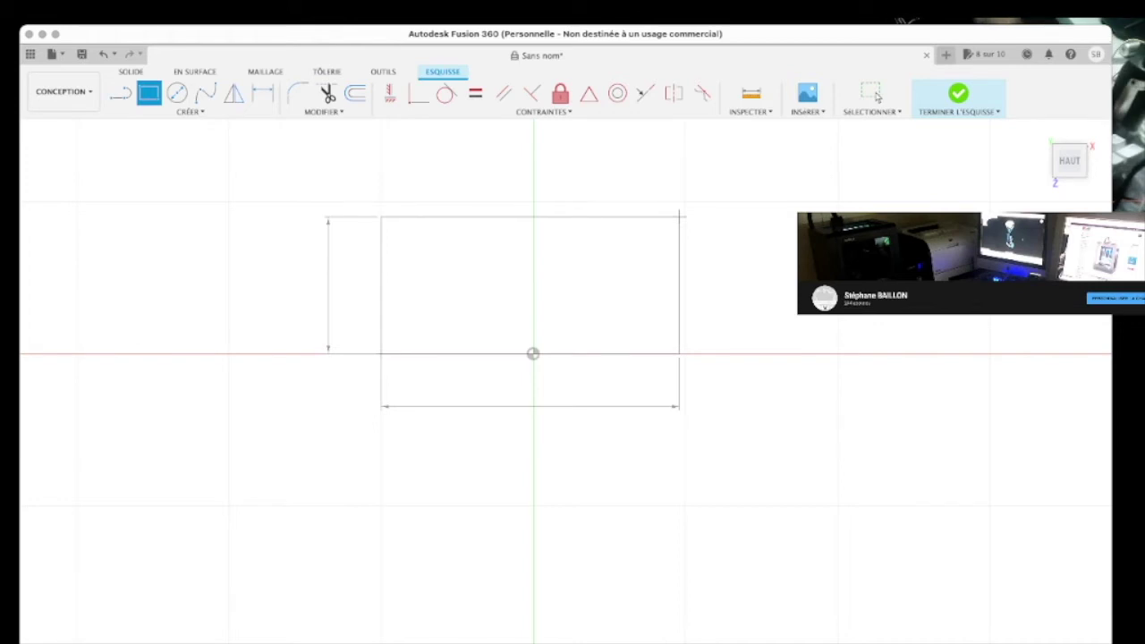
click(564, 215)
key(e)
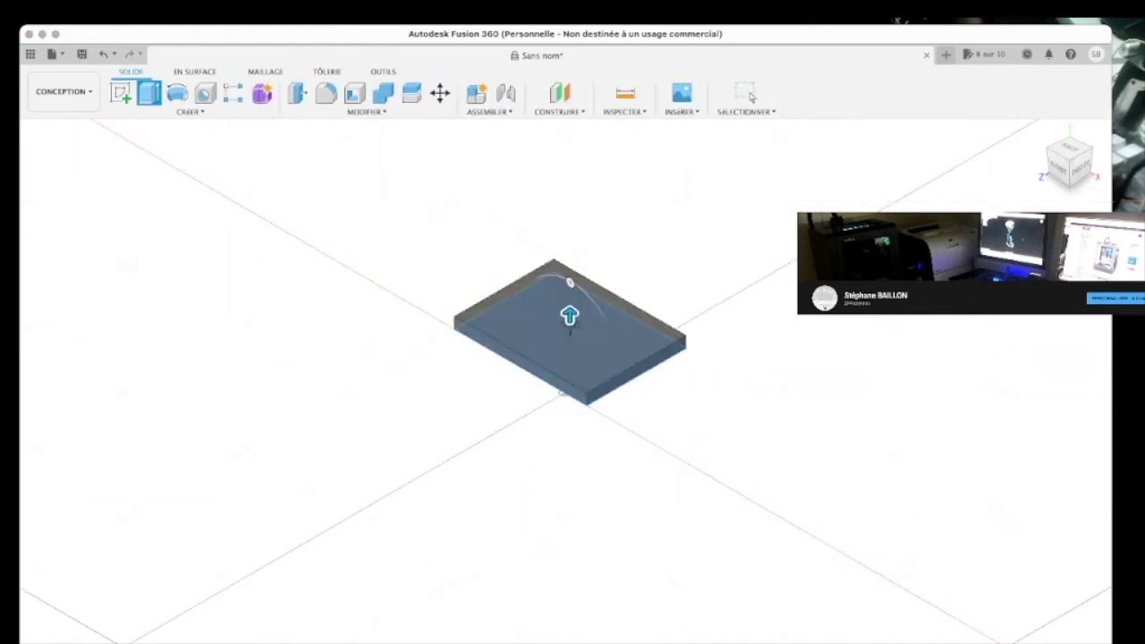
click(749, 95)
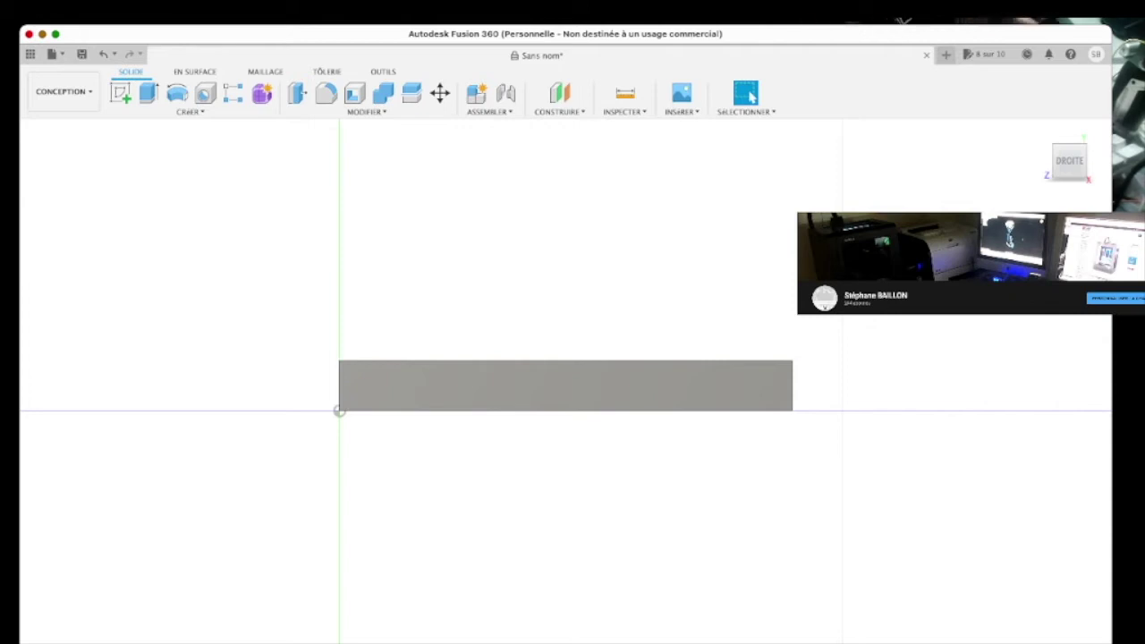
Start a sketch on the plane facing the plate's side and frame it side-on
click(120, 93)
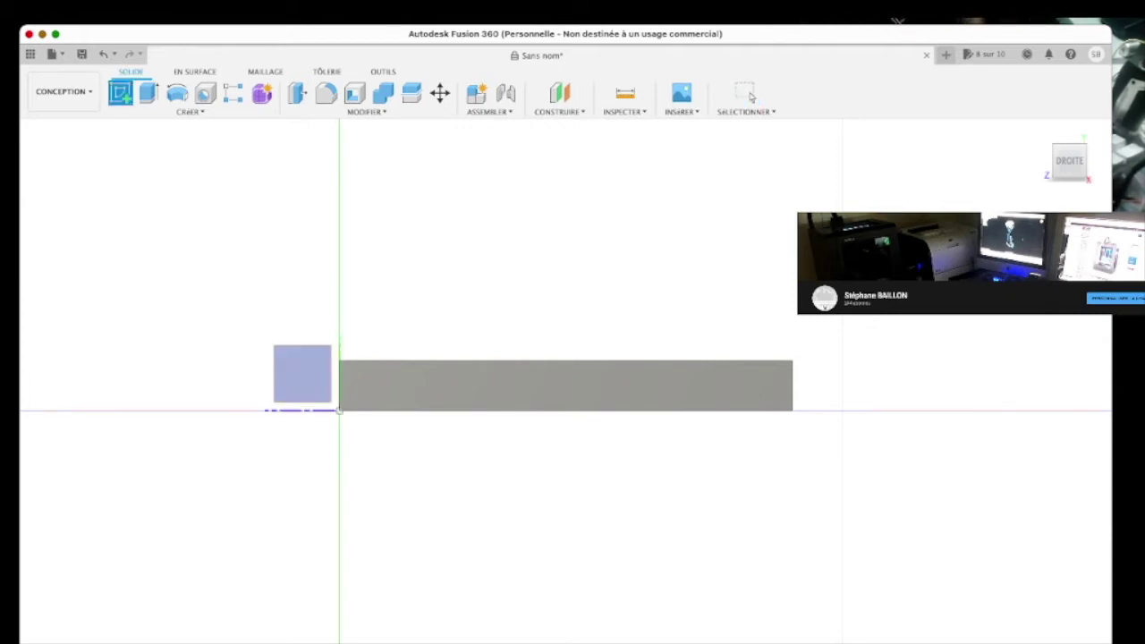
click(338, 411)
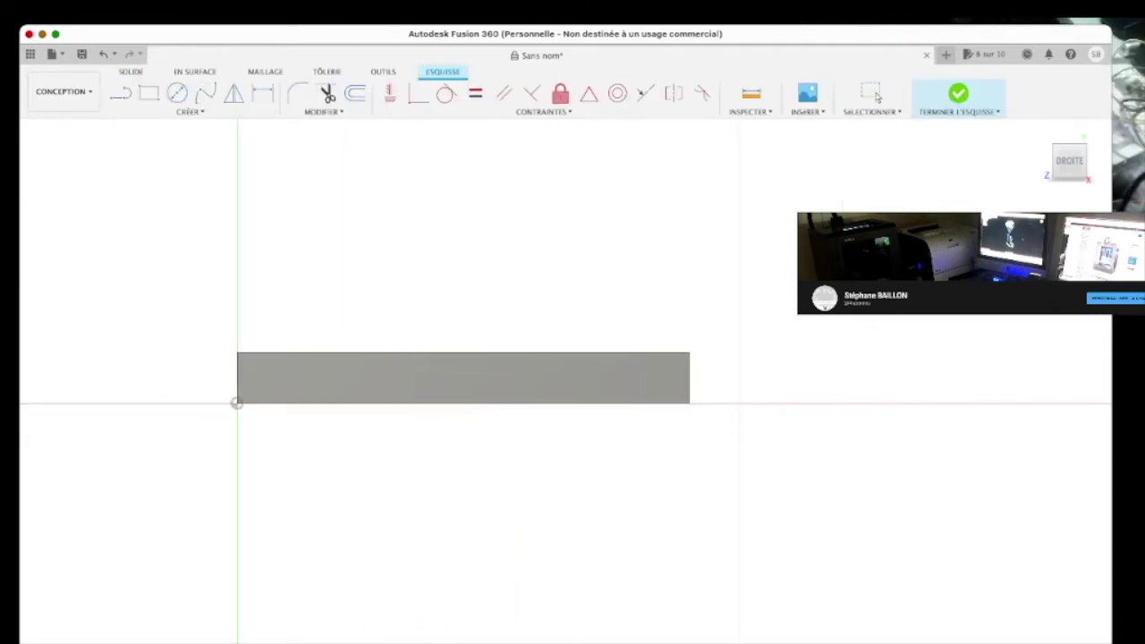
key(l)
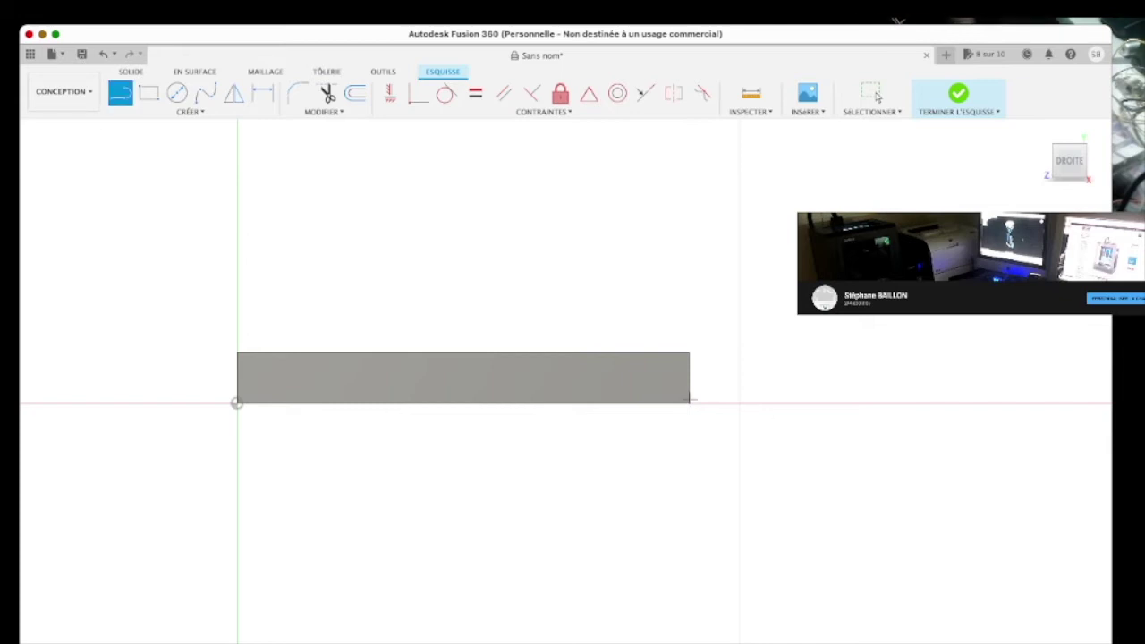
scroll(688, 404, up, 5)
drag(689, 404, 681, 305)
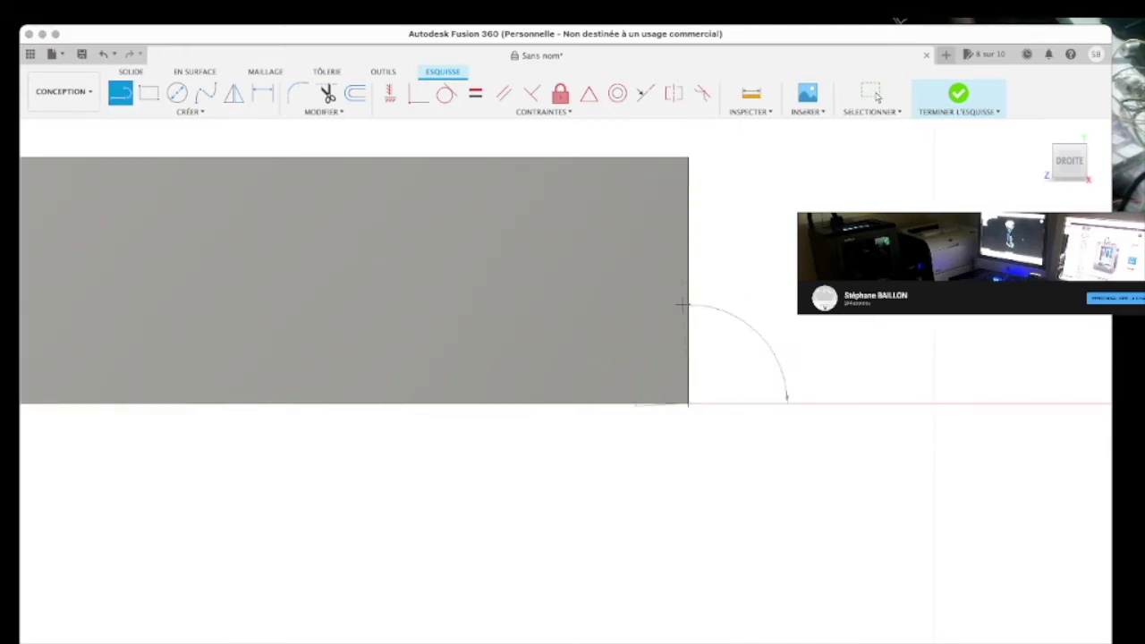
scroll(690, 305, down, 2)
scroll(691, 305, down, 5)
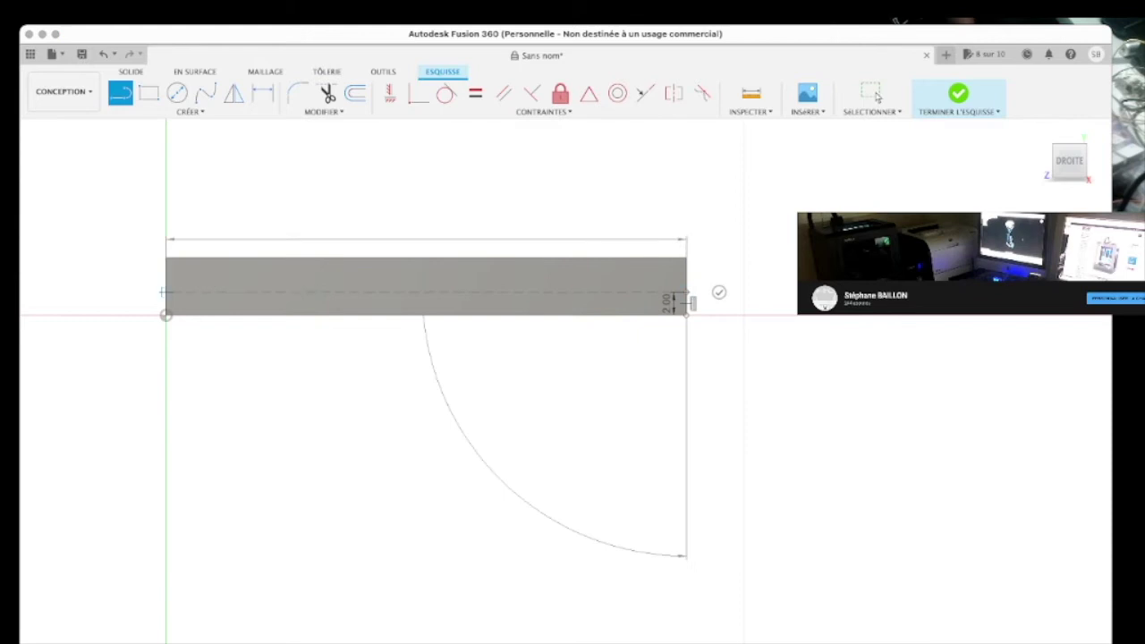
key(Escape)
shift+middle_drag(692, 304, 743, 349)
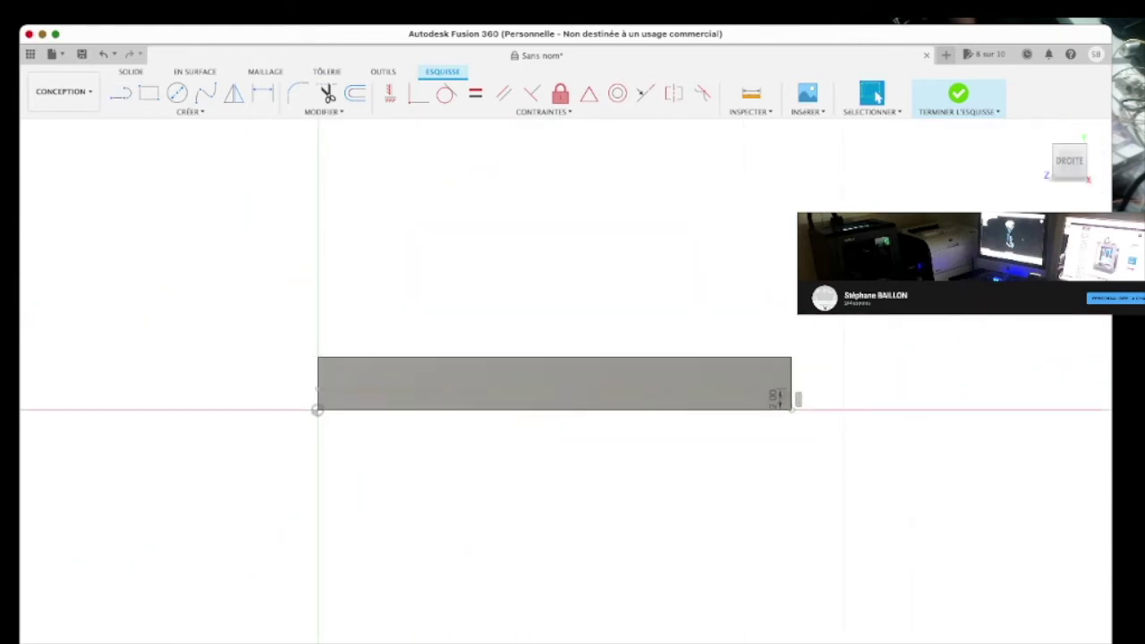
scroll(793, 383, up, 2)
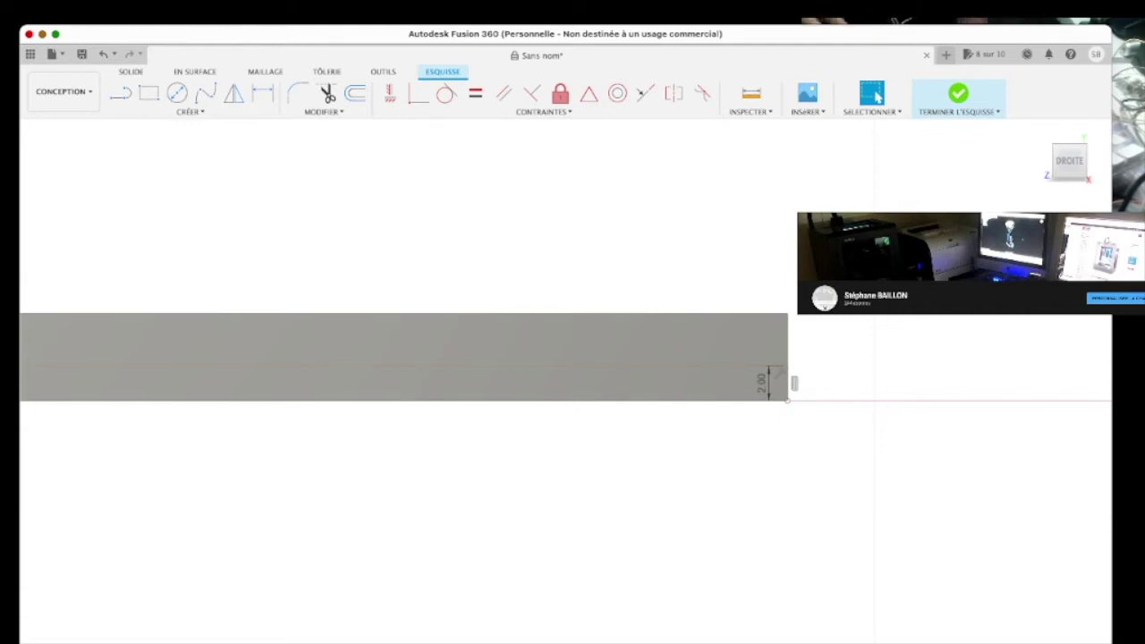
Draw a line 2.00 above the bottom, divided into eight 5.00 segments from right to left
key(l)
click(793, 383)
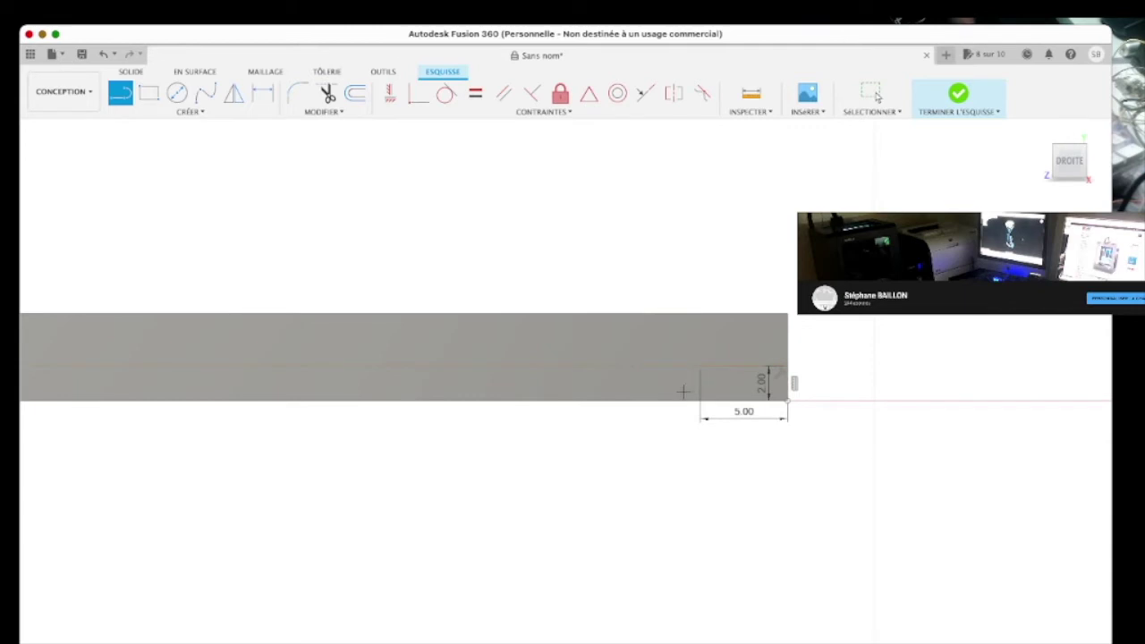
click(613, 366)
click(526, 366)
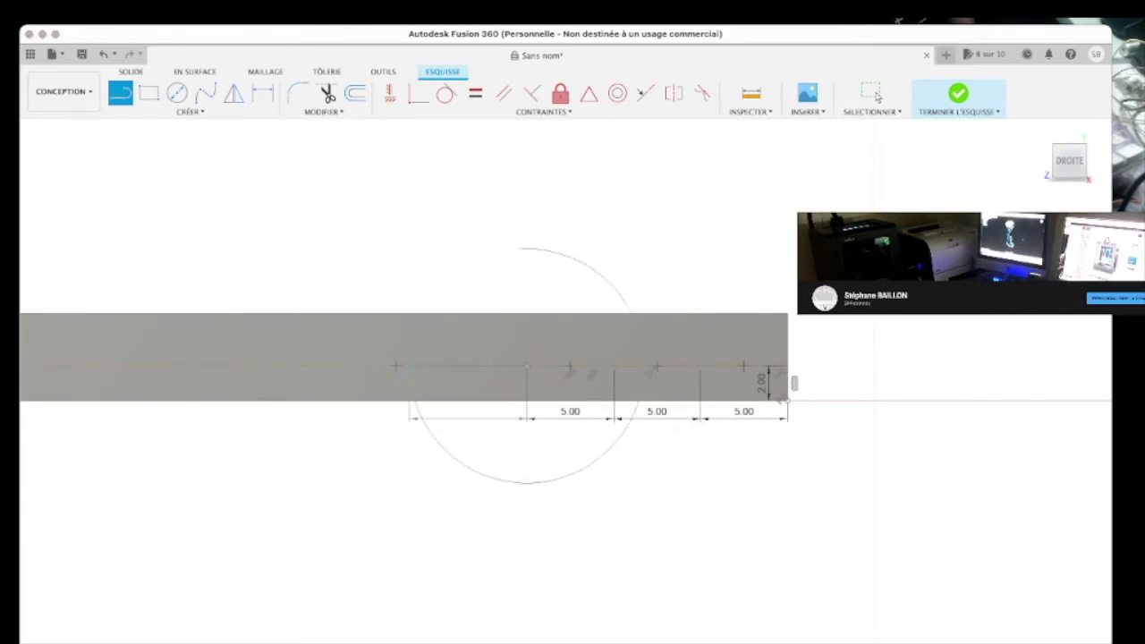
click(439, 366)
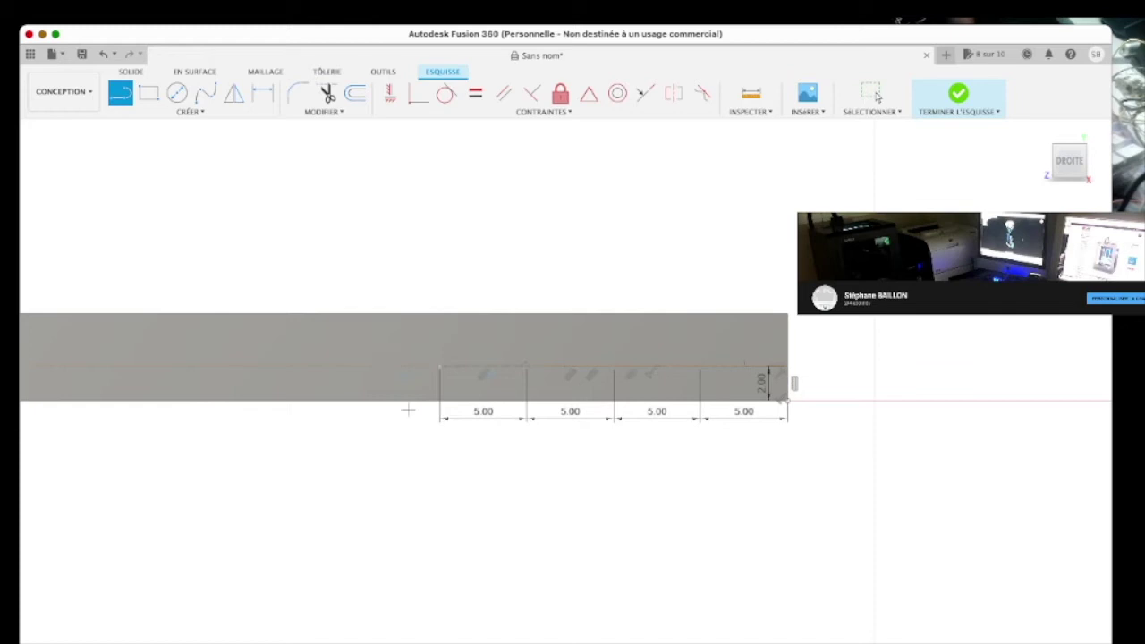
click(353, 366)
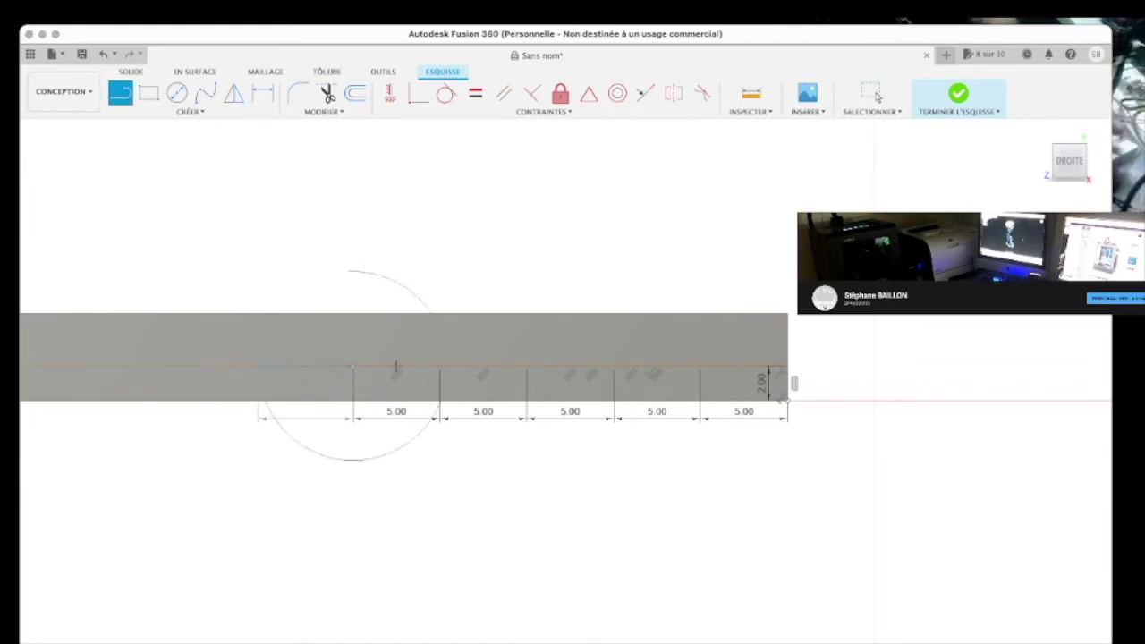
click(266, 367)
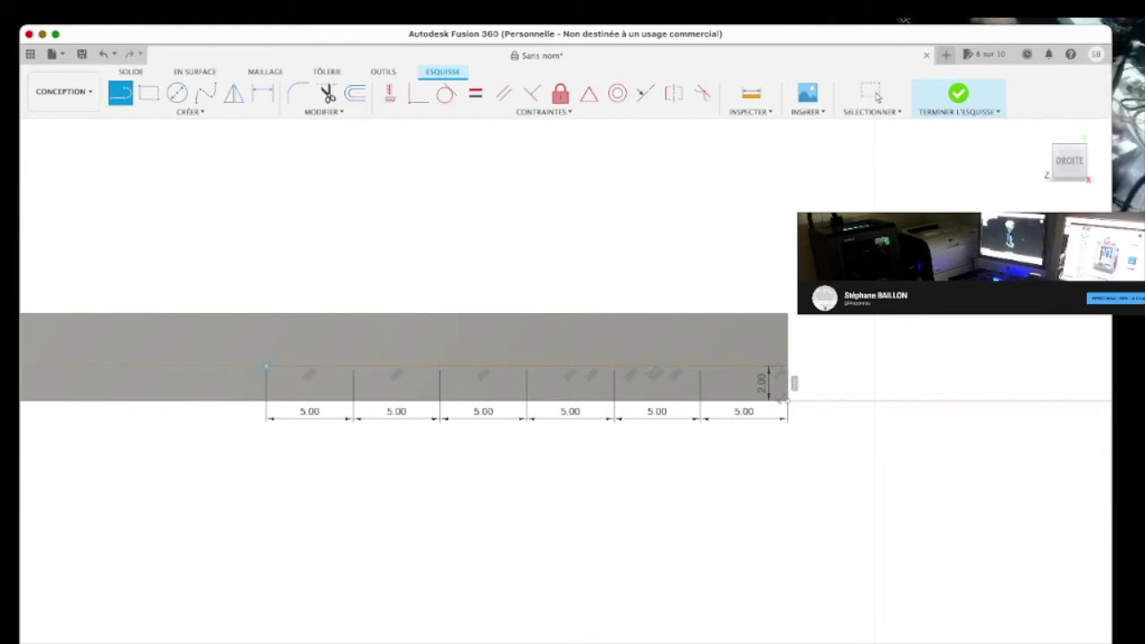
click(179, 367)
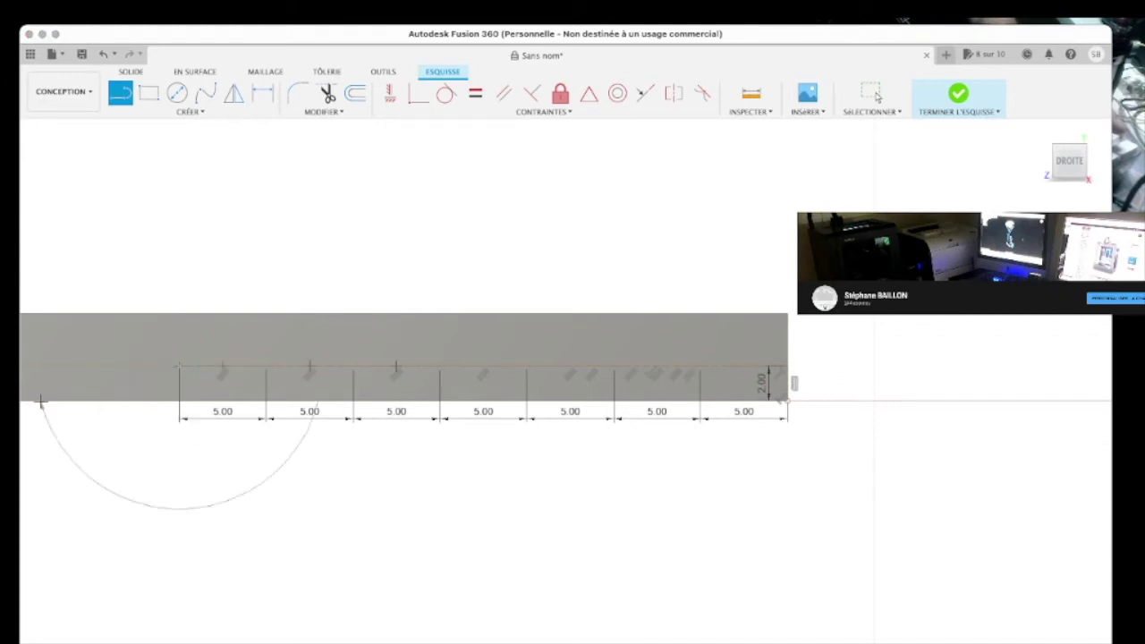
click(92, 367)
Fix the last 5.00 segment at the plate's left end and end the line
scroll(65, 365, down, 3)
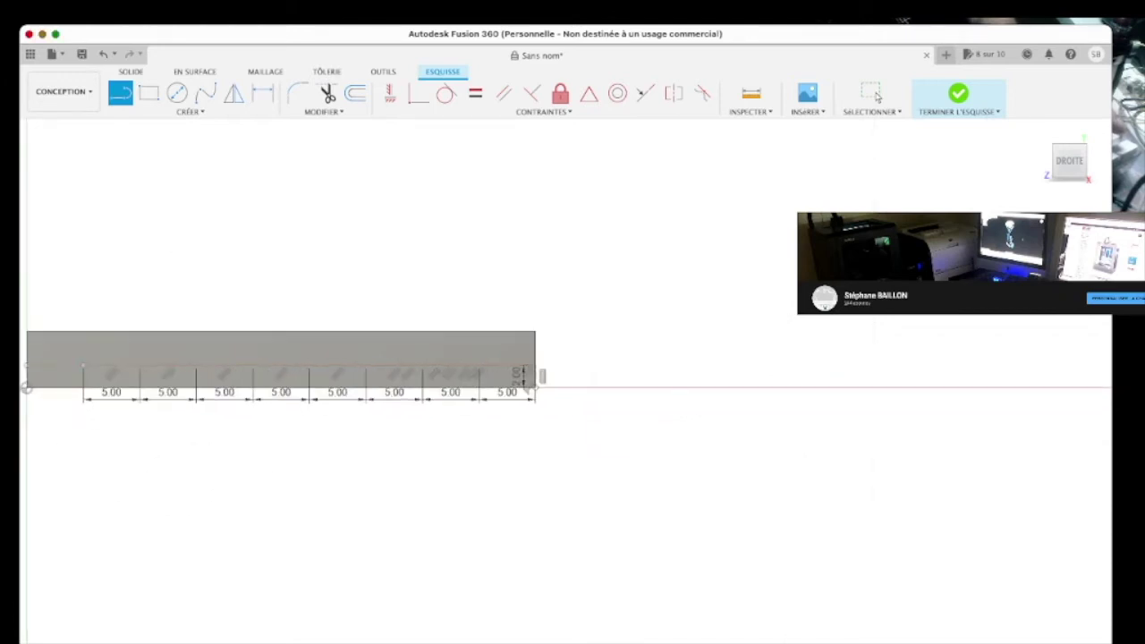
click(27, 386)
key(Escape)
click(1039, 131)
click(1069, 161)
scroll(693, 368, up, 3)
scroll(693, 368, up, 2)
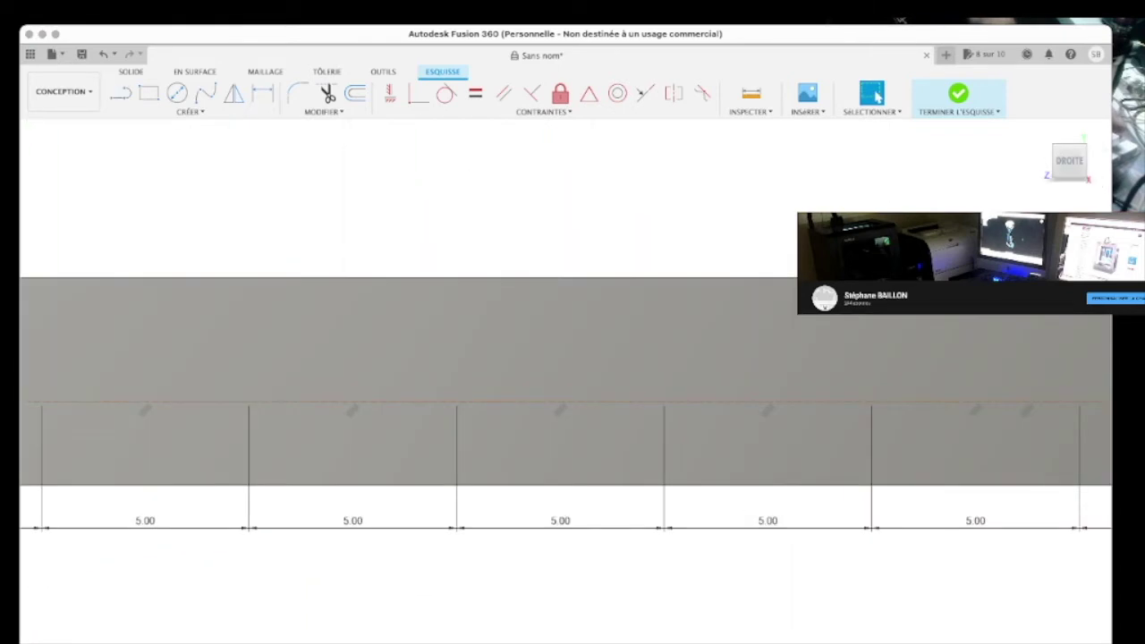
scroll(573, 402, down, 3)
Draw a vertical line from a segment's end up to the plate's top edge
key(l)
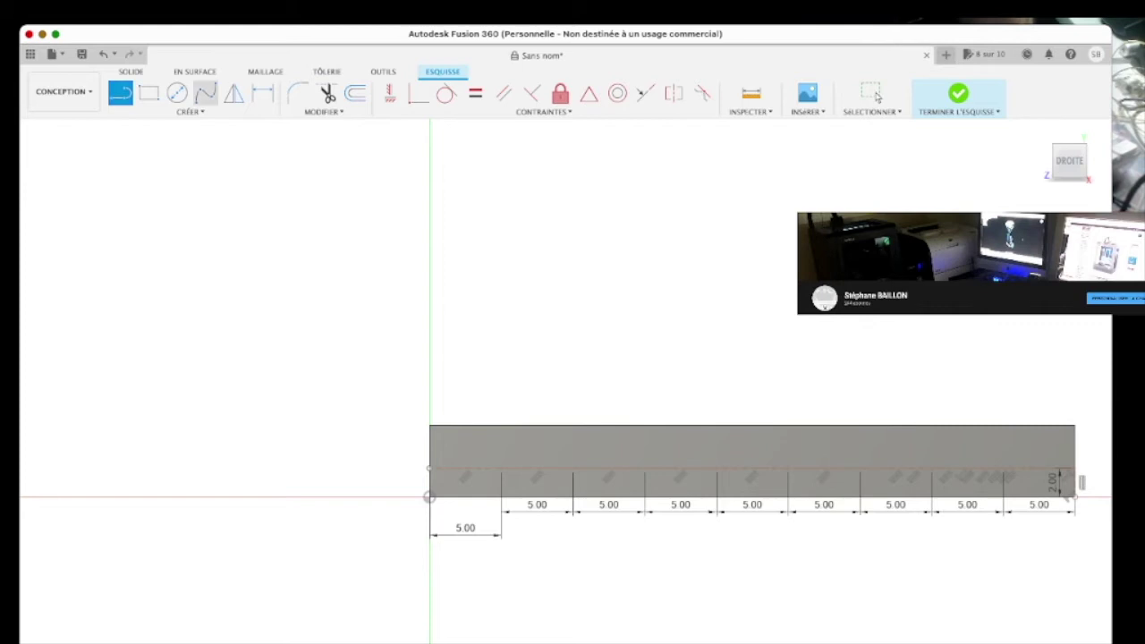
scroll(1074, 426, up, 5)
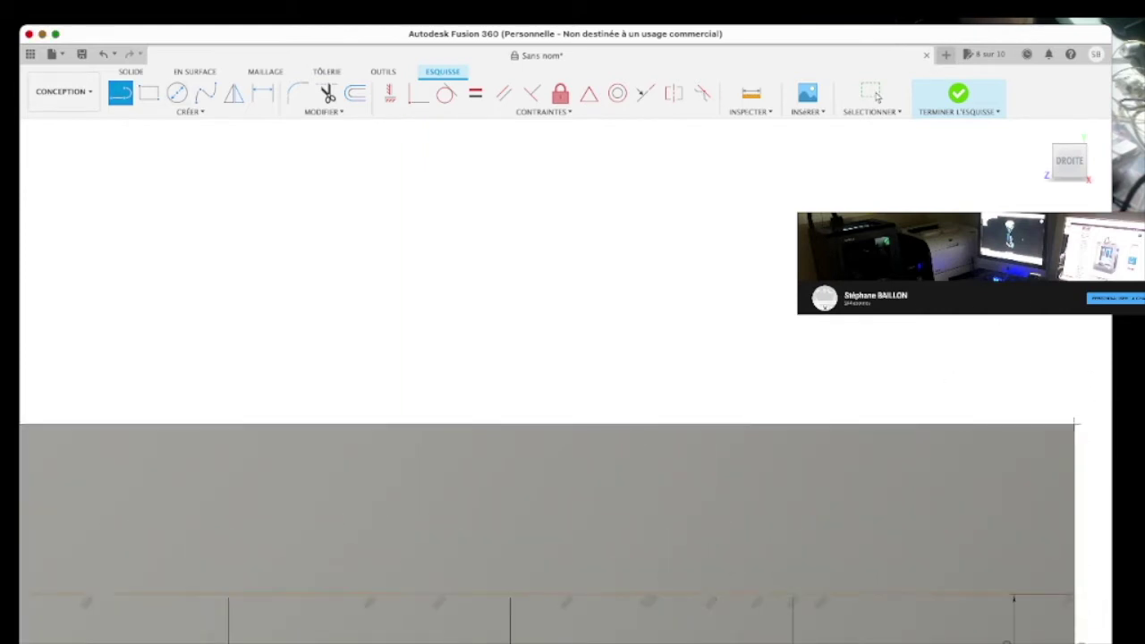
scroll(933, 593, down, 3)
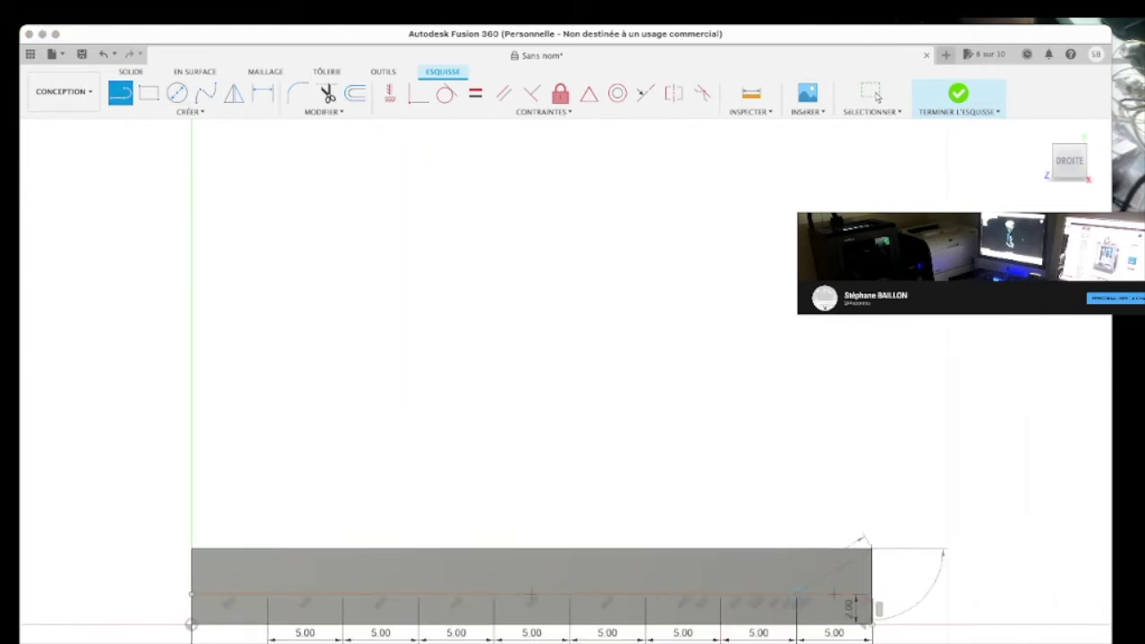
scroll(933, 593, up, 4)
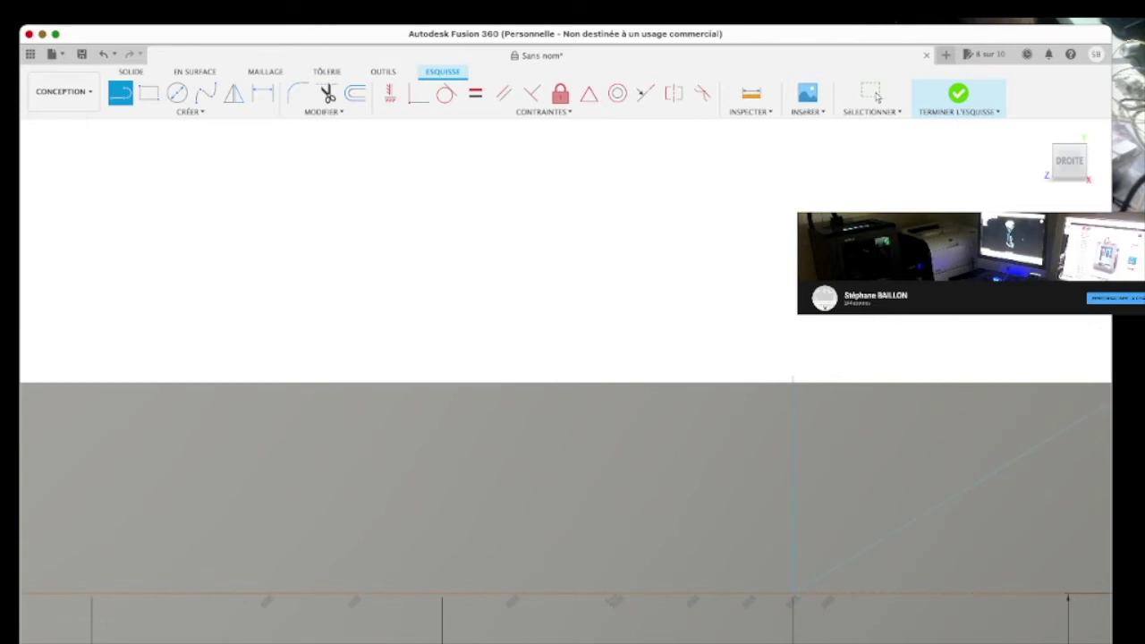
key(Escape)
click(442, 593)
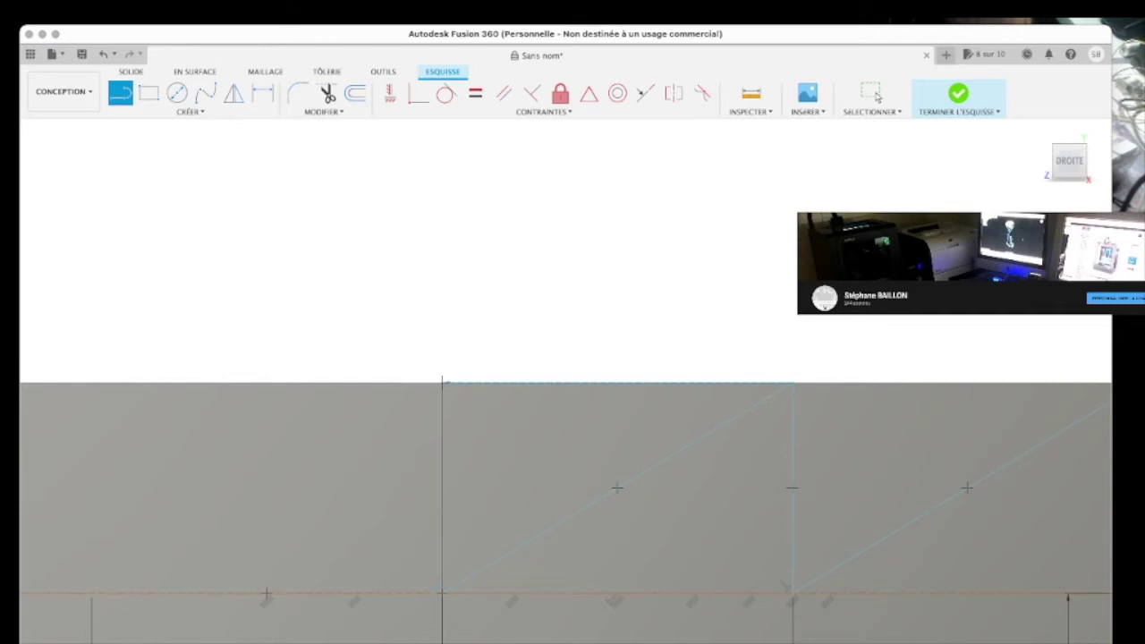
click(441, 383)
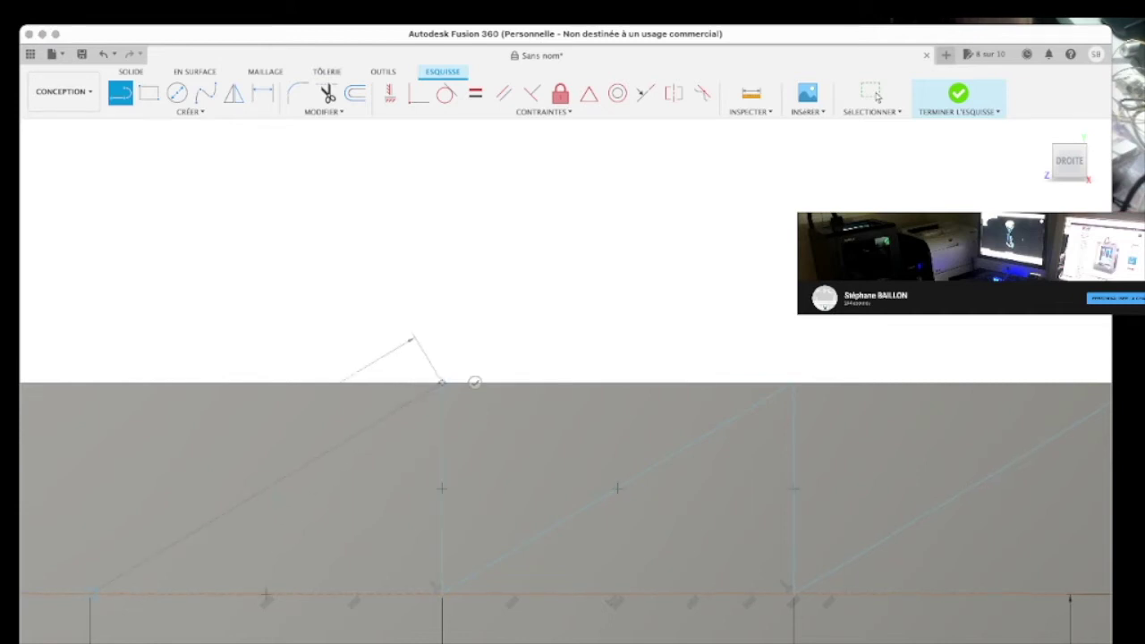
scroll(474, 382, down, 5)
scroll(474, 382, up, 3)
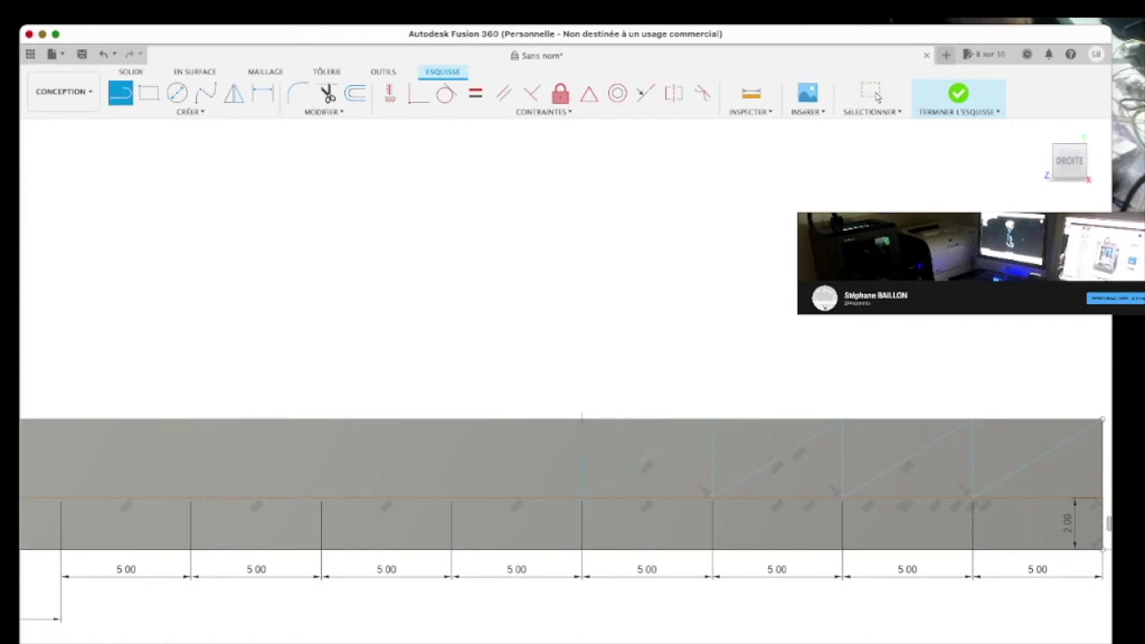
Draw diagonal lines across the remaining bays to form 2.00-high sawtooth teeth, then finish the sketch
click(451, 498)
double_click(451, 418)
click(321, 418)
double_click(191, 498)
click(191, 417)
double_click(61, 497)
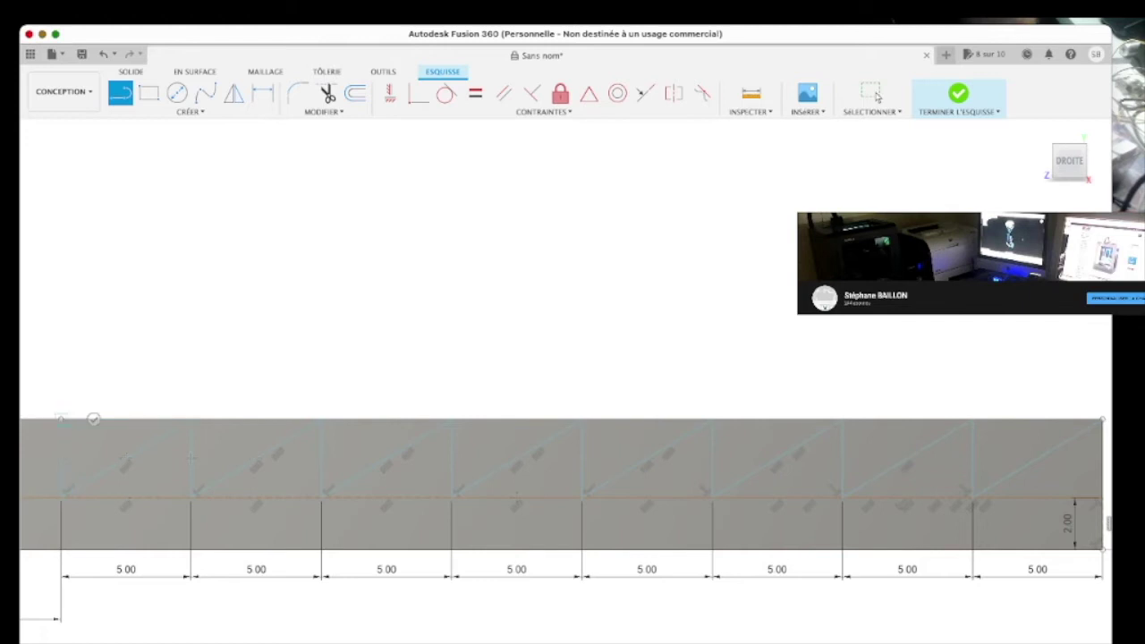
middle_drag(93, 419, 258, 383)
key(Escape)
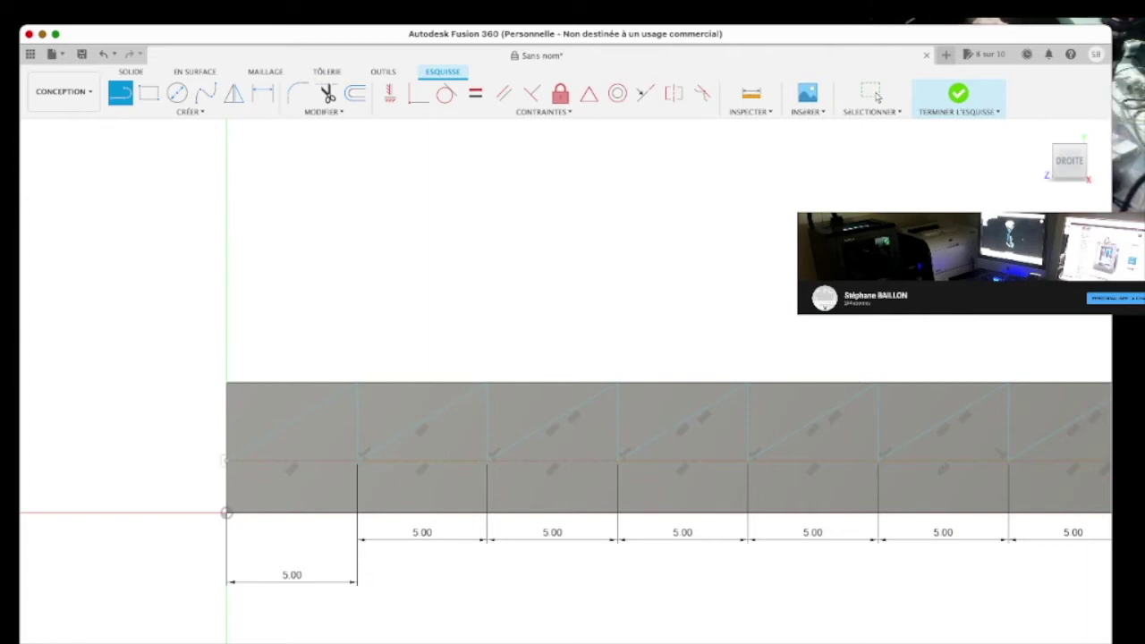
scroll(258, 294, down, 3)
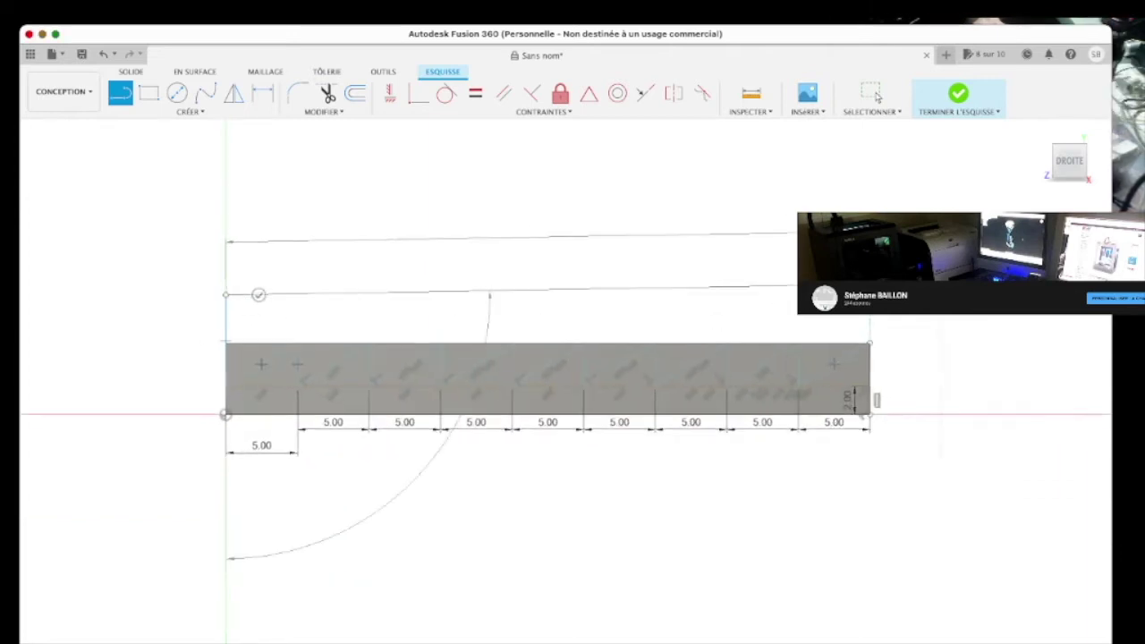
scroll(868, 295, up, 2)
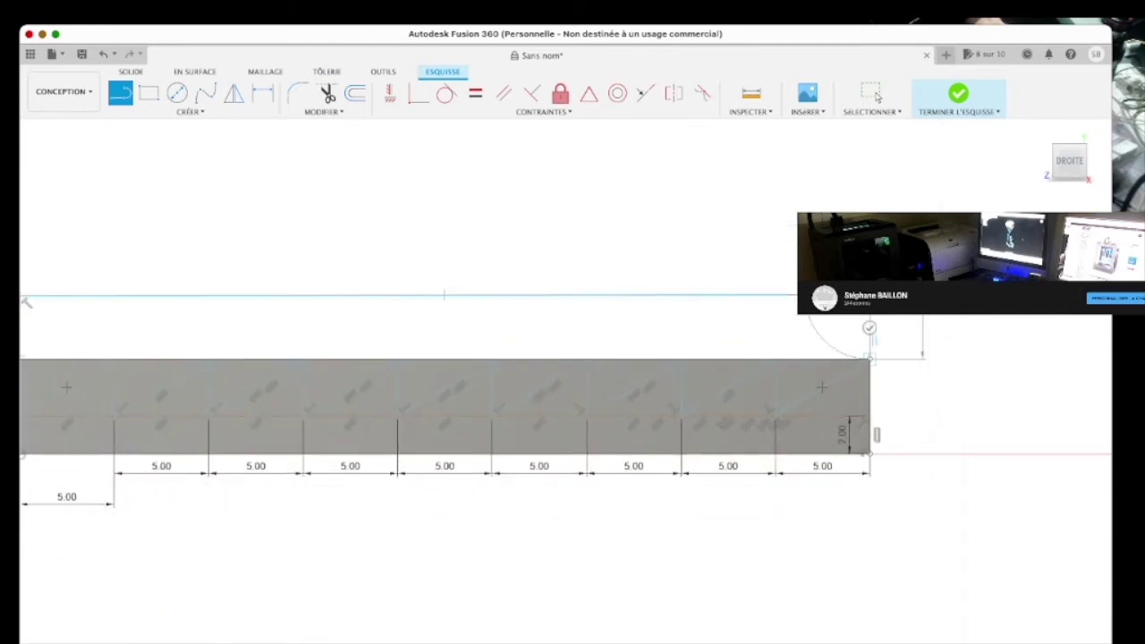
click(958, 93)
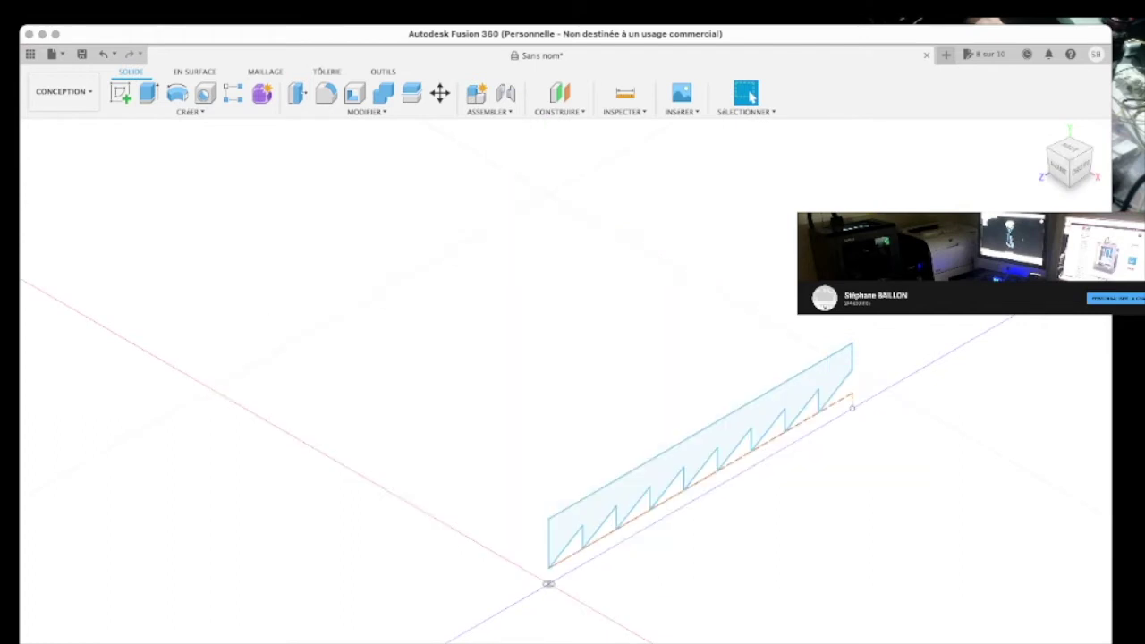
Extrude the sawtooth profile in both directions into a wide ridged plate
key(e)
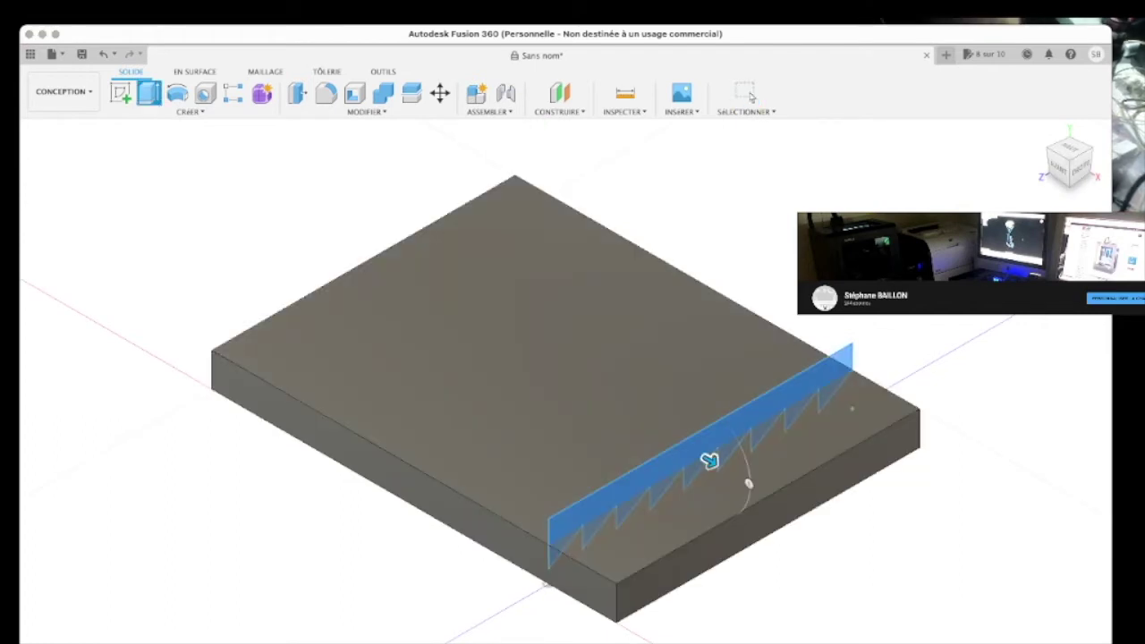
drag(708, 460, 258, 194)
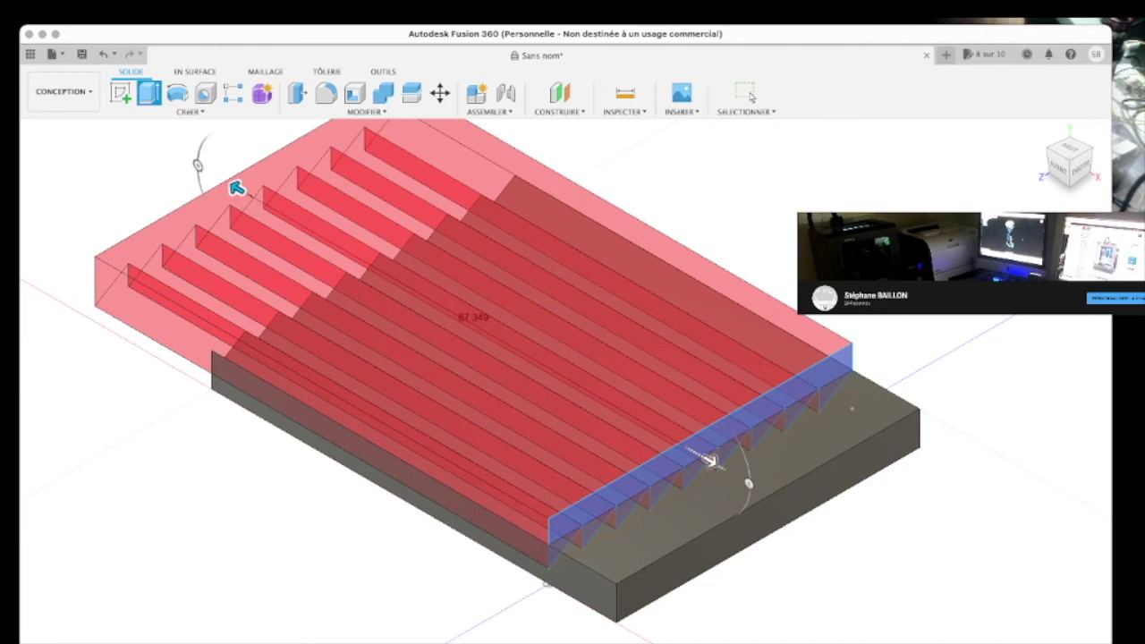
drag(711, 462, 875, 557)
key(Return)
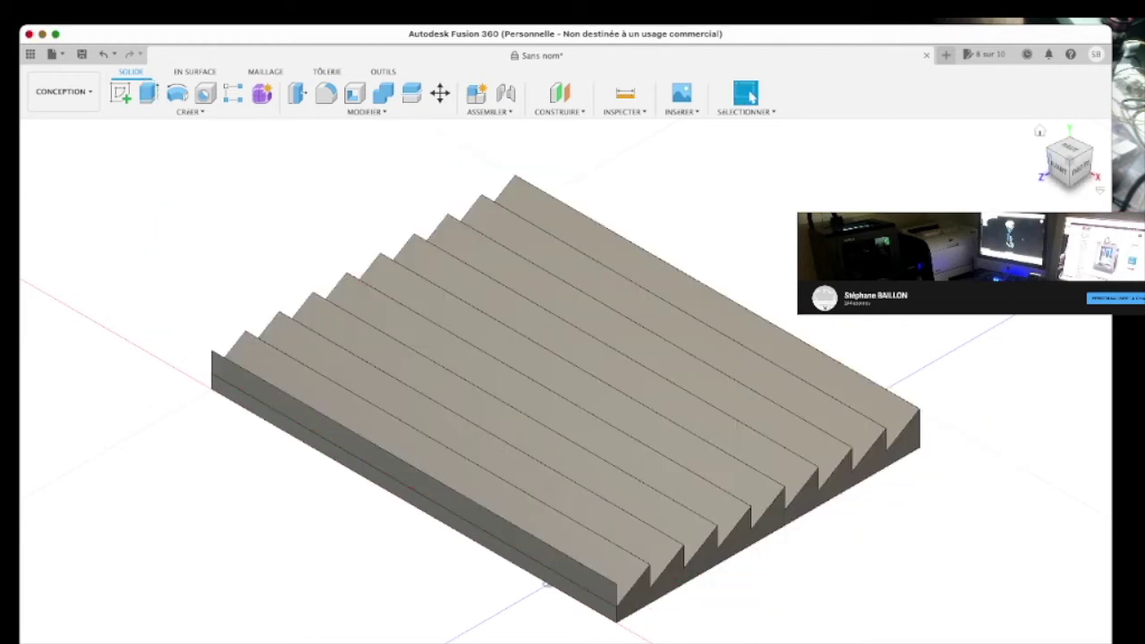
Inspect the ridged plate from the right view and try a side-face pull, then cancel it
shift+middle_drag(572, 385, 501, 420)
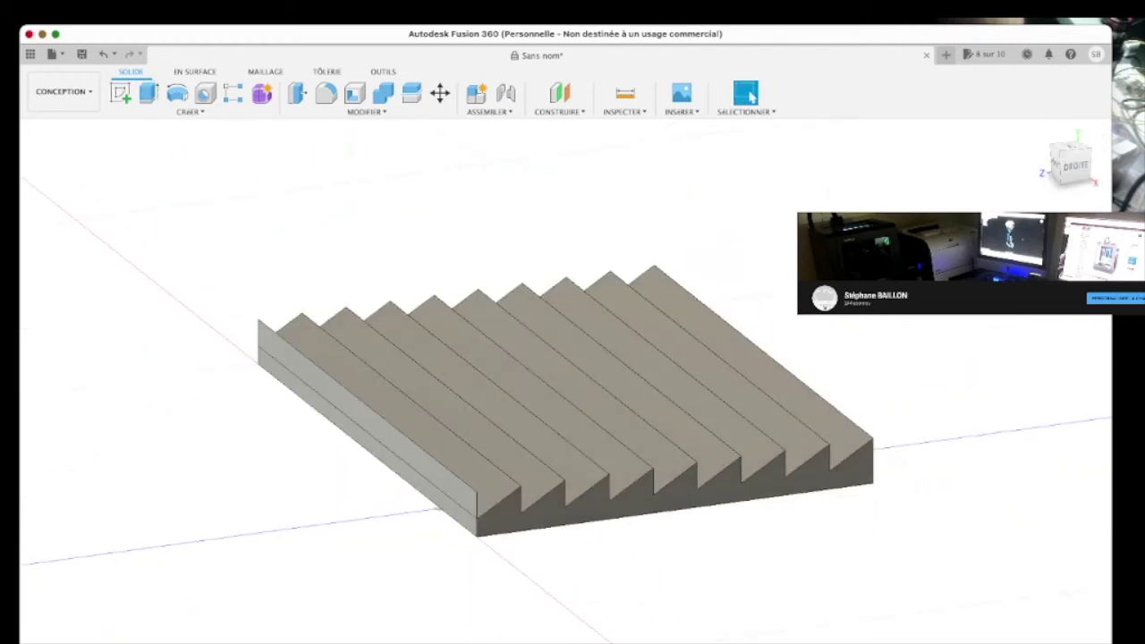
scroll(435, 486, up, 5)
scroll(573, 384, down, 3)
scroll(573, 385, down, 5)
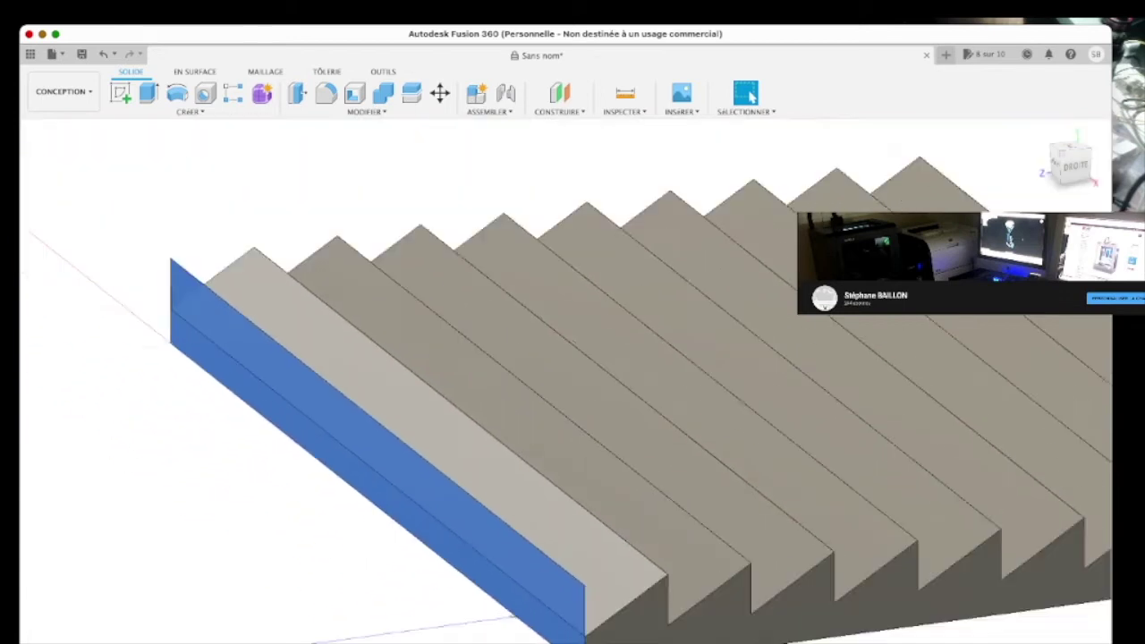
click(1071, 165)
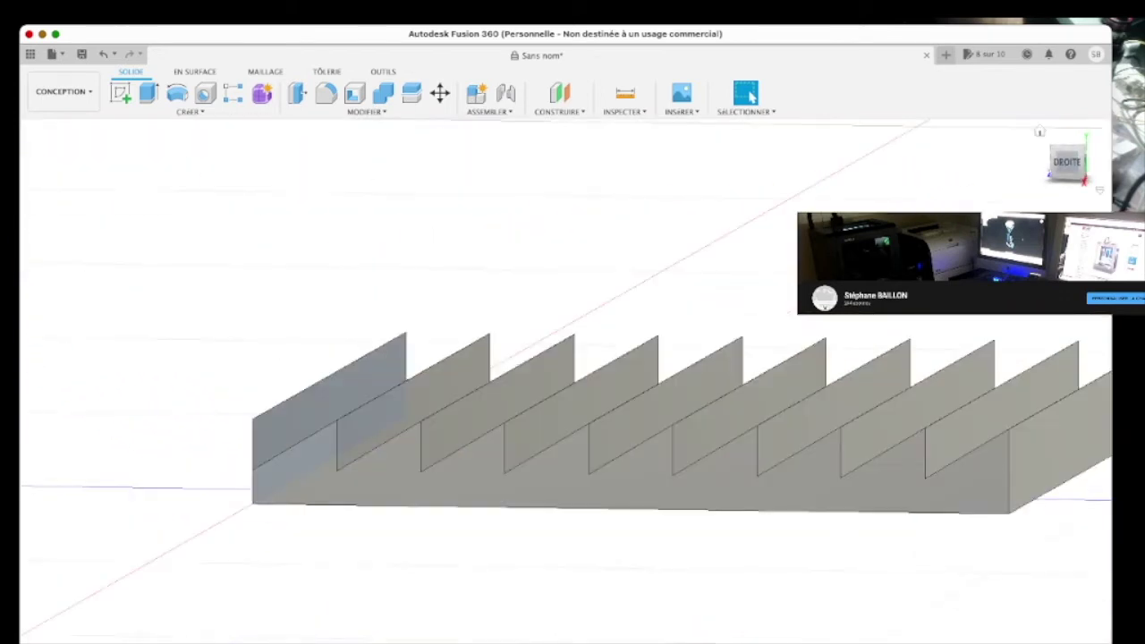
drag(373, 369, 220, 366)
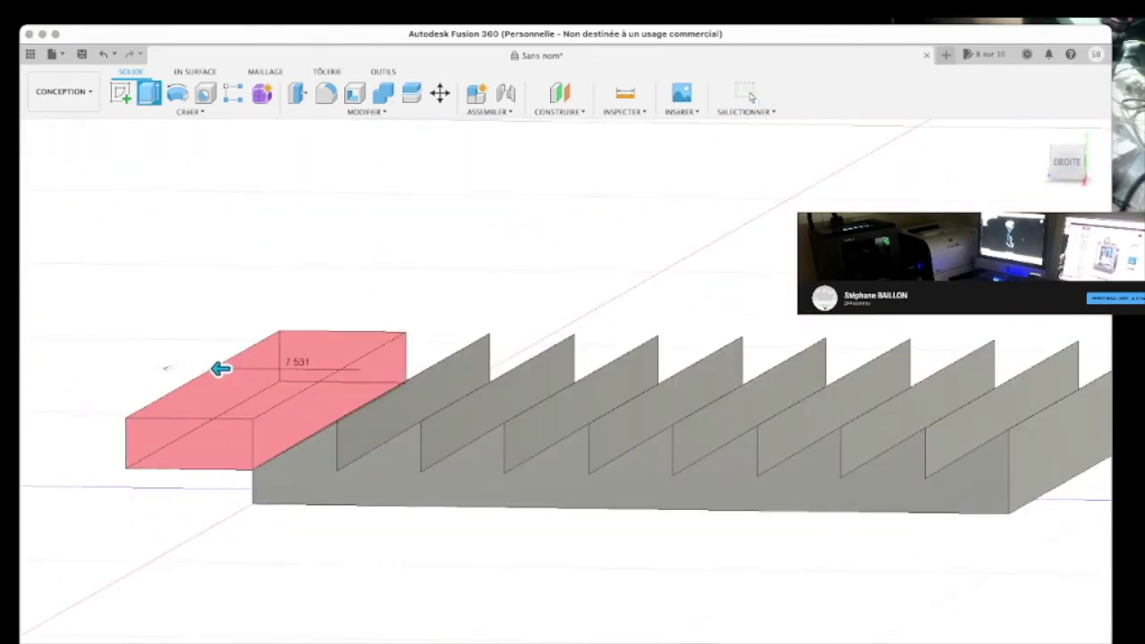
key(Escape)
click(1038, 131)
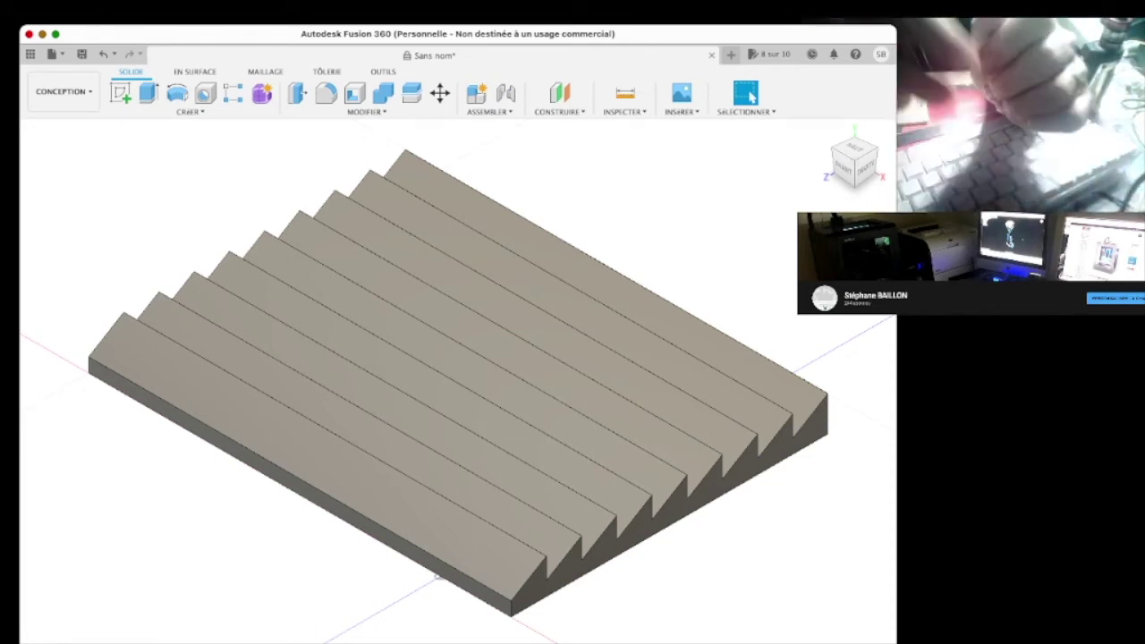
In the right view, sketch a closed triangle with a 1.00 base at the first ridge's corner
click(866, 167)
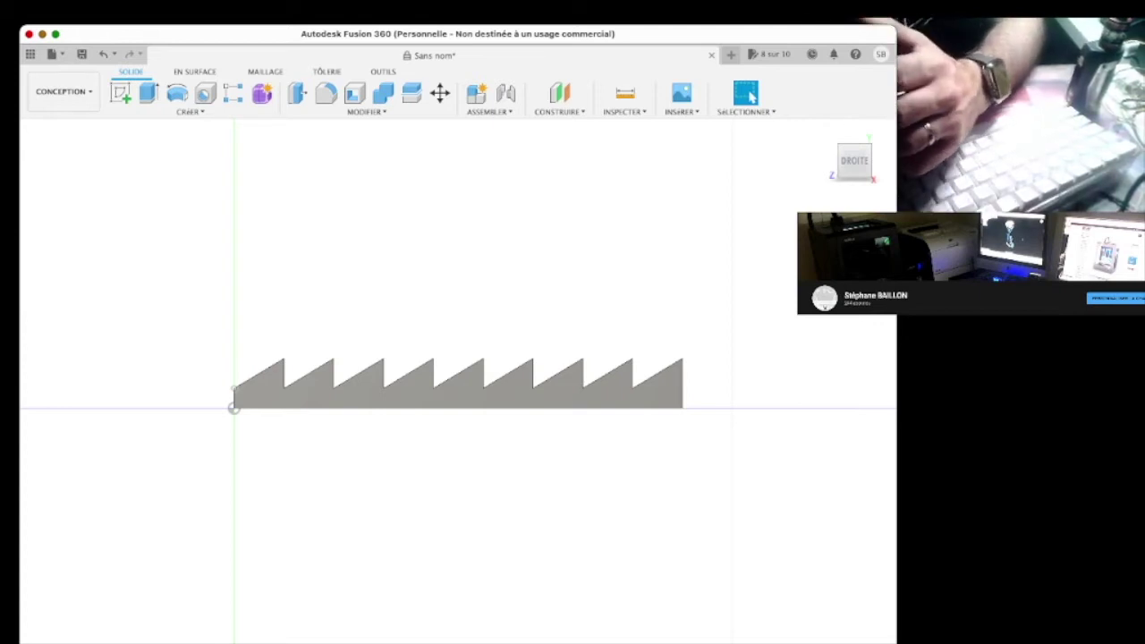
scroll(208, 390, up, 10)
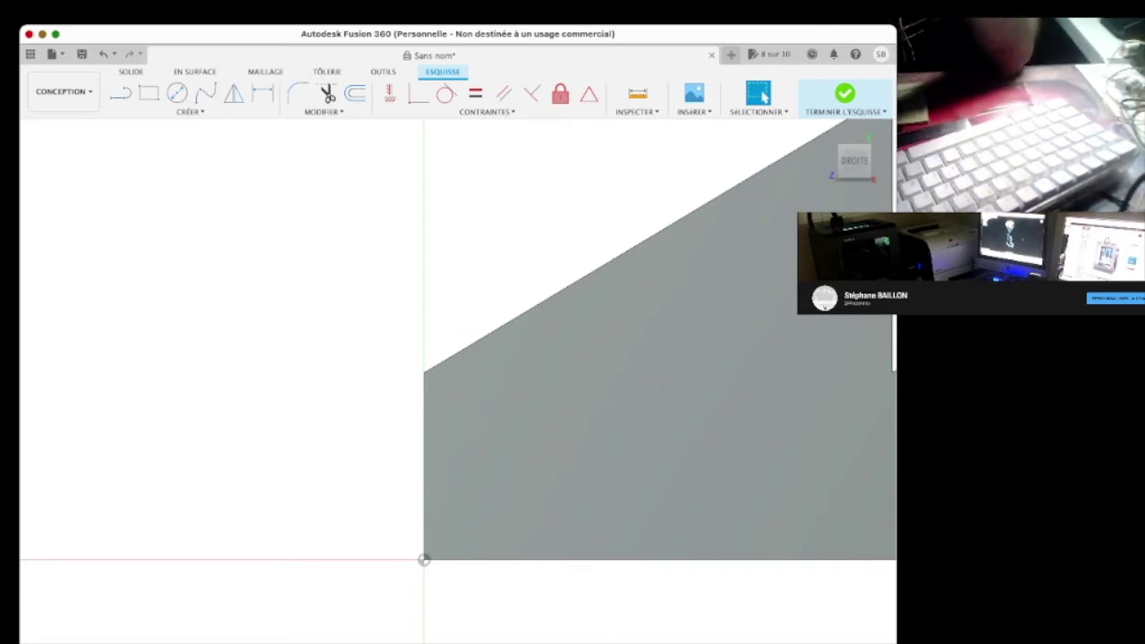
key(l)
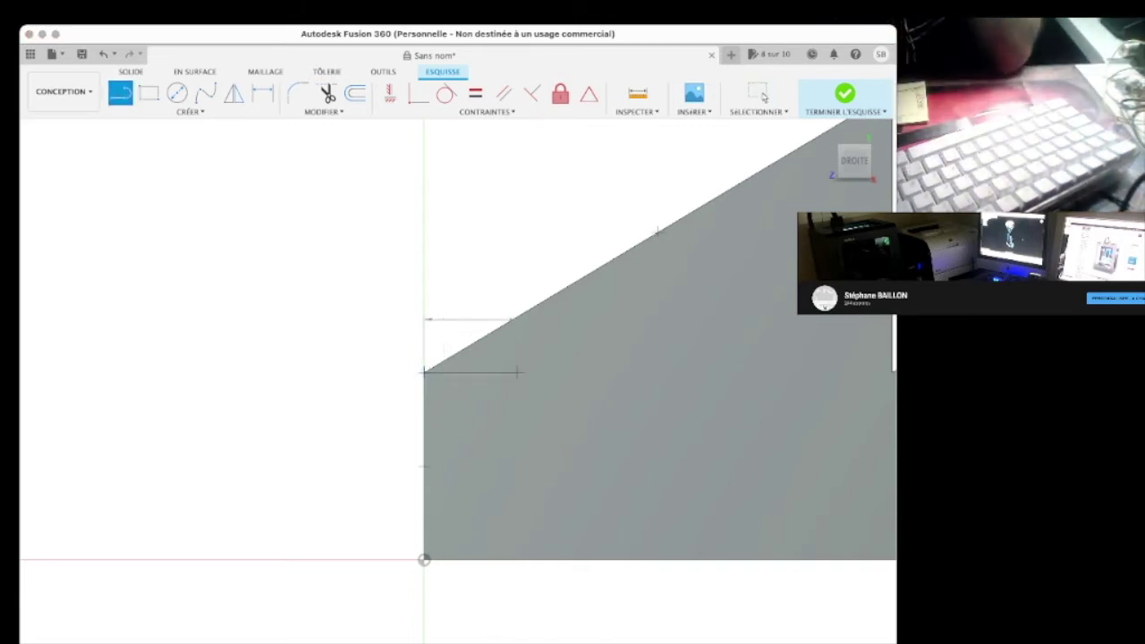
click(517, 371)
click(517, 225)
click(370, 331)
click(424, 372)
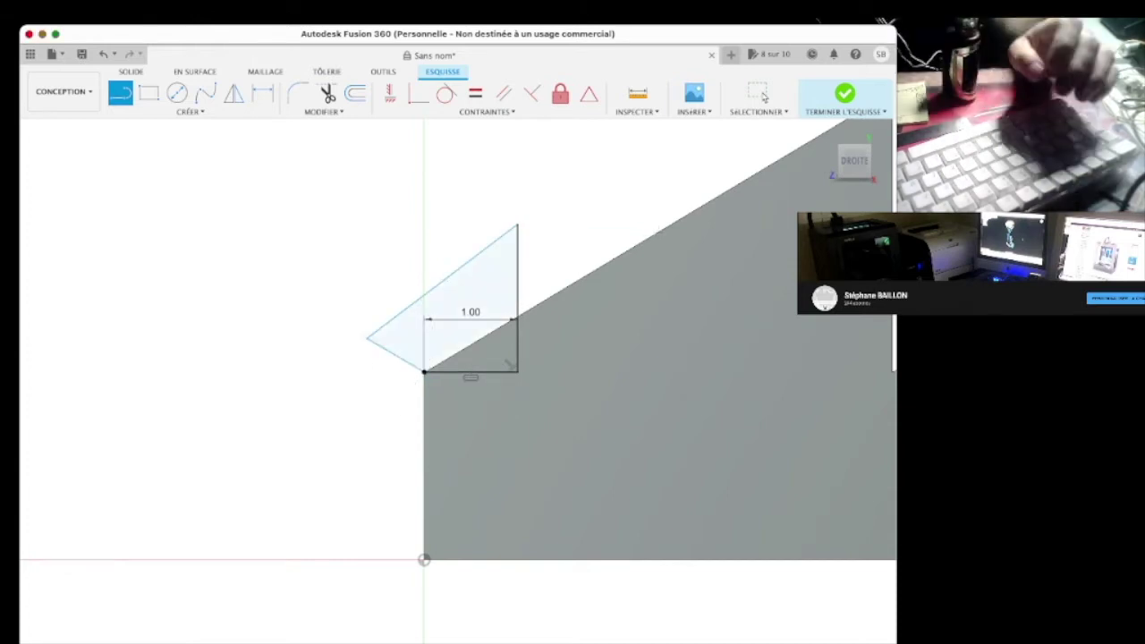
click(844, 93)
shift+middle_drag(457, 378, 457, 378)
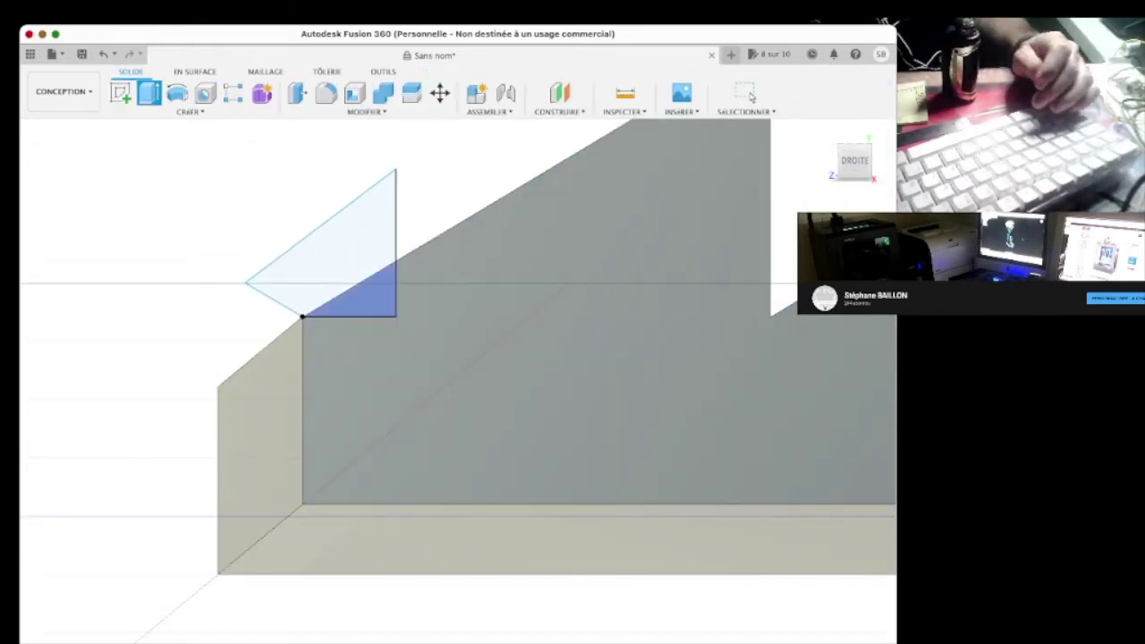
Extrude the triangle profile as a cut along the plate's full edge, leaving a narrow notch
shift+middle_drag(457, 379, 528, 352)
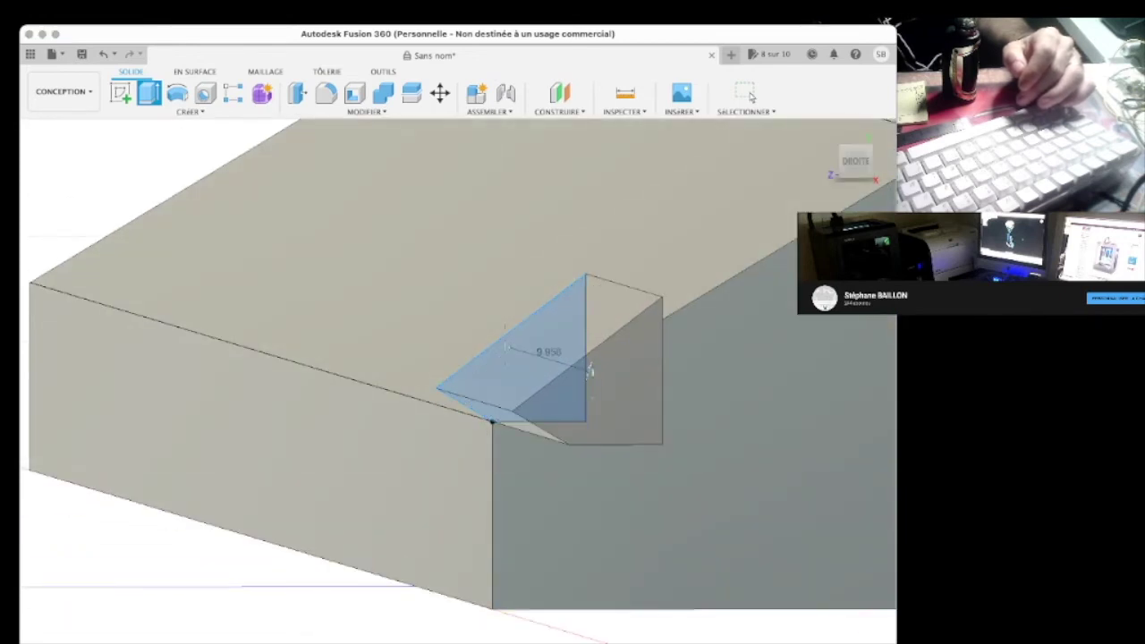
click(504, 341)
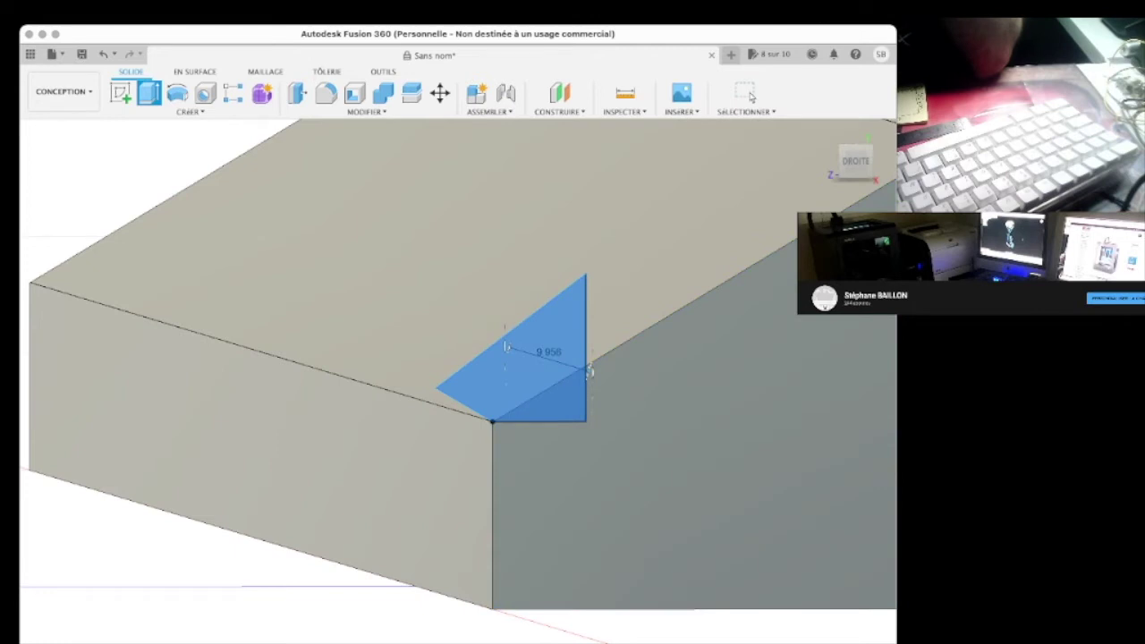
key(e)
drag(613, 409, 125, 268)
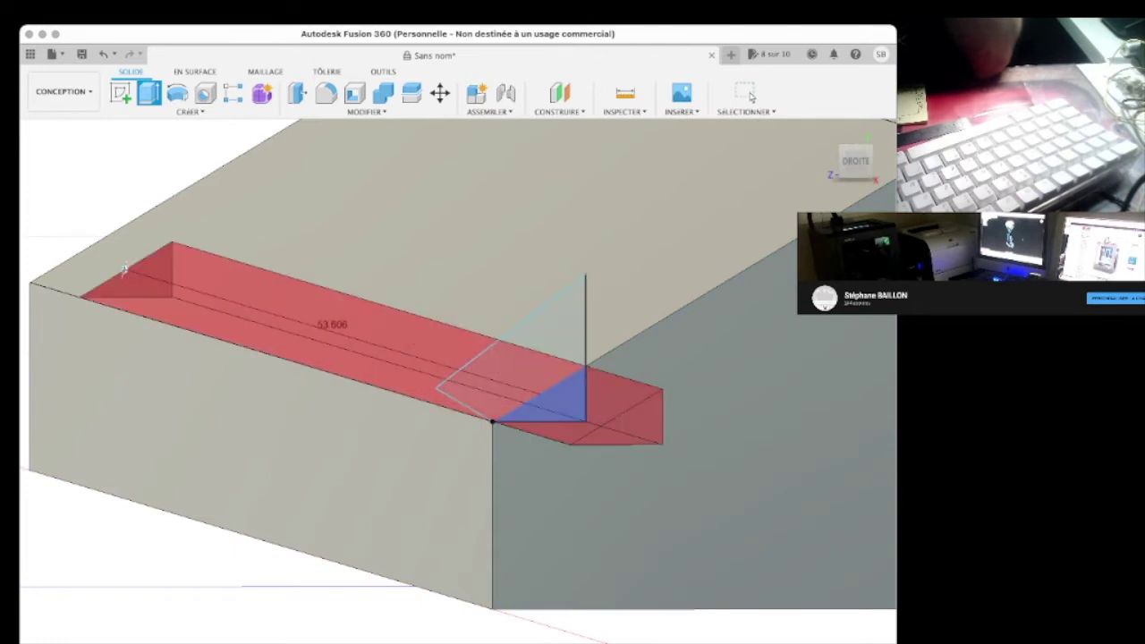
scroll(90, 322, down, 3)
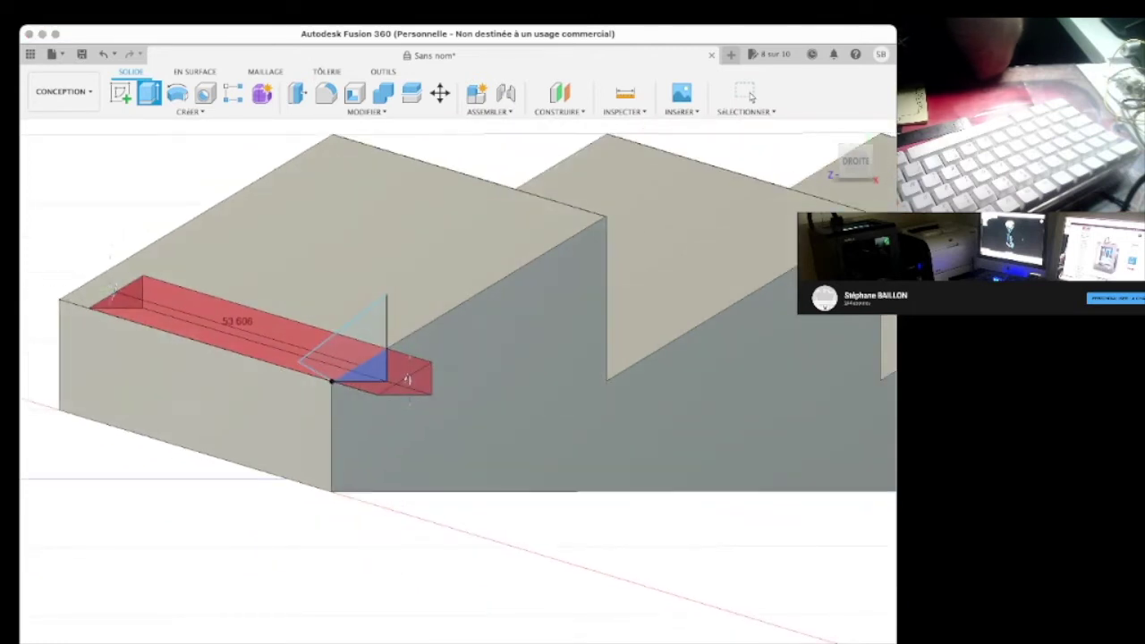
middle_drag(447, 357, 662, 479)
scroll(371, 421, up, 3)
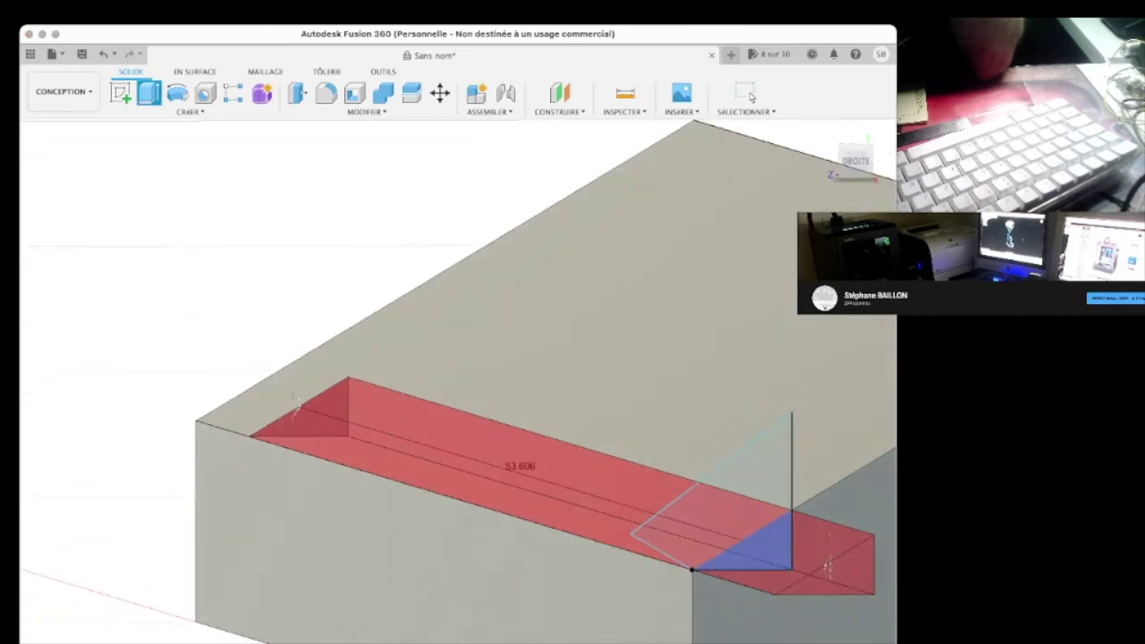
scroll(295, 403, up, 3)
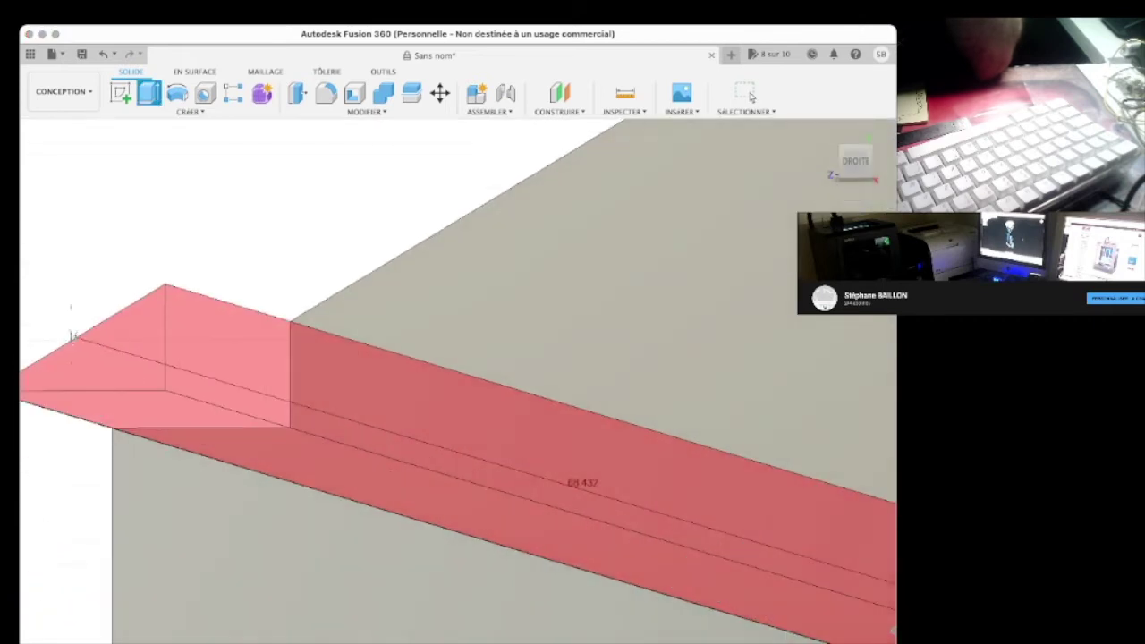
scroll(407, 363, down, 3)
click(750, 95)
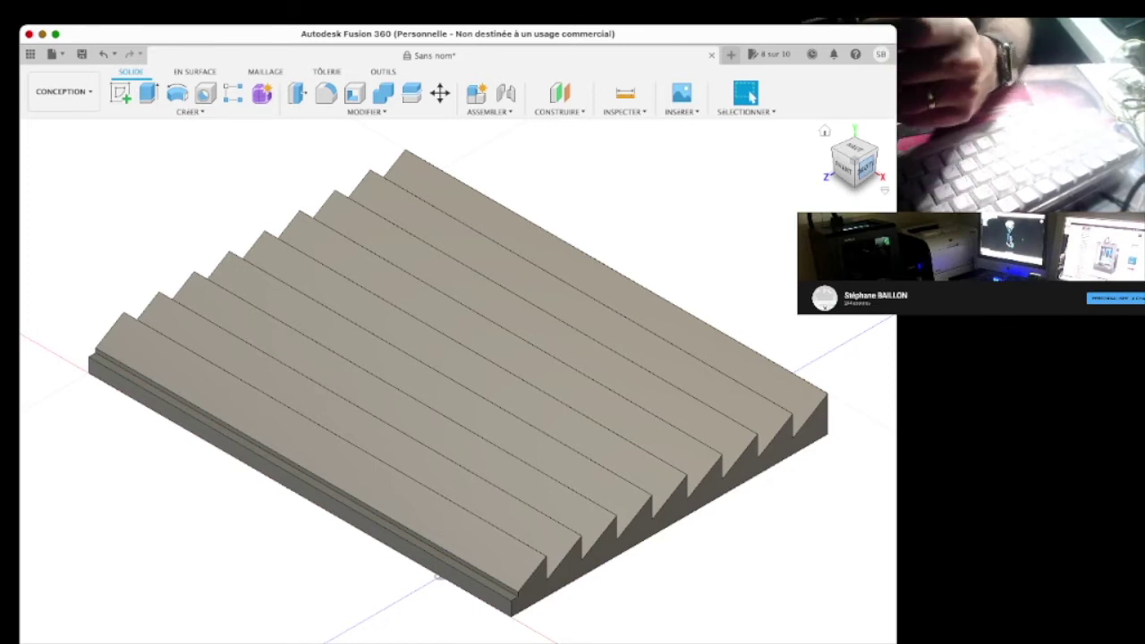
Sketch on the plate's back face and draw a dividing line 24.00 from the left end
click(854, 163)
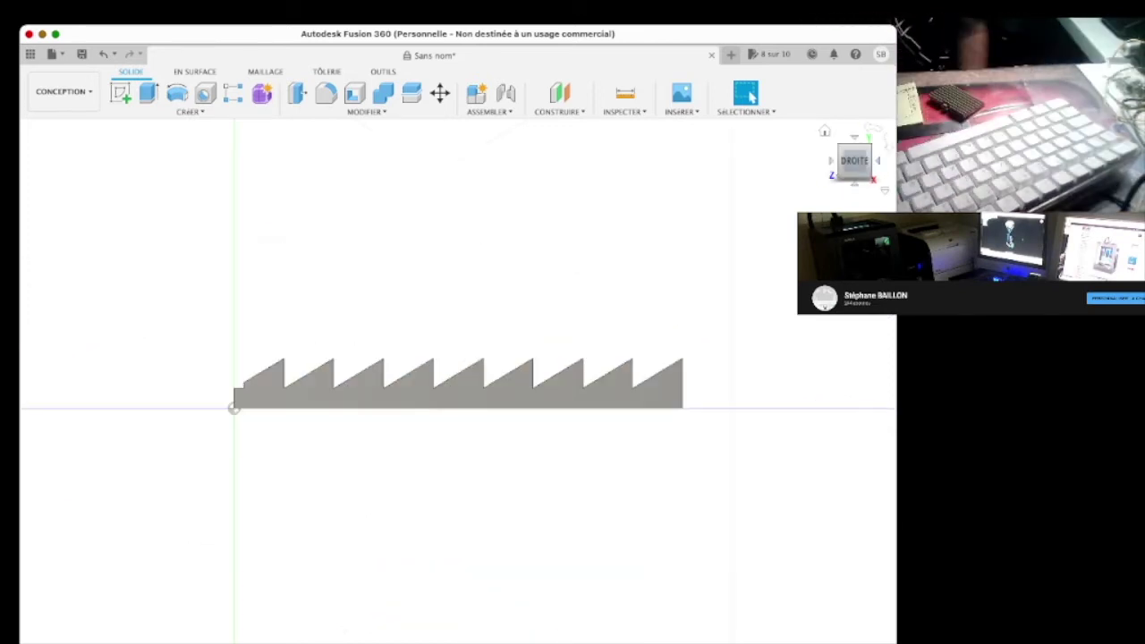
click(854, 161)
click(228, 383)
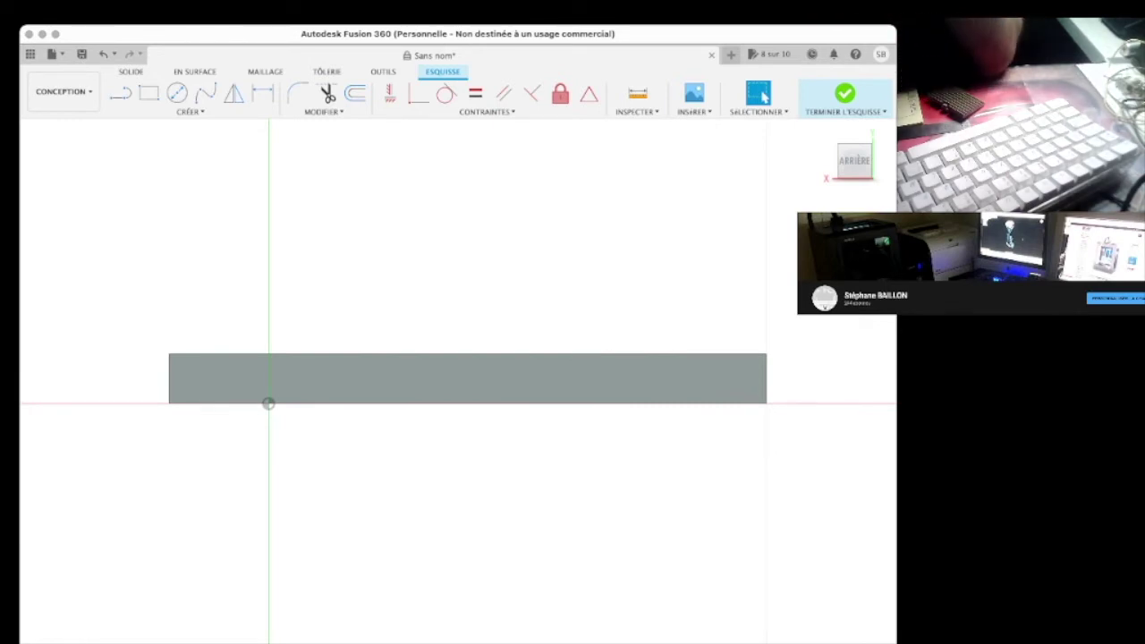
key(l)
click(170, 404)
scroll(461, 403, down, 1)
Add a second dividing line 24.00 from the right end and select the middle section
click(723, 404)
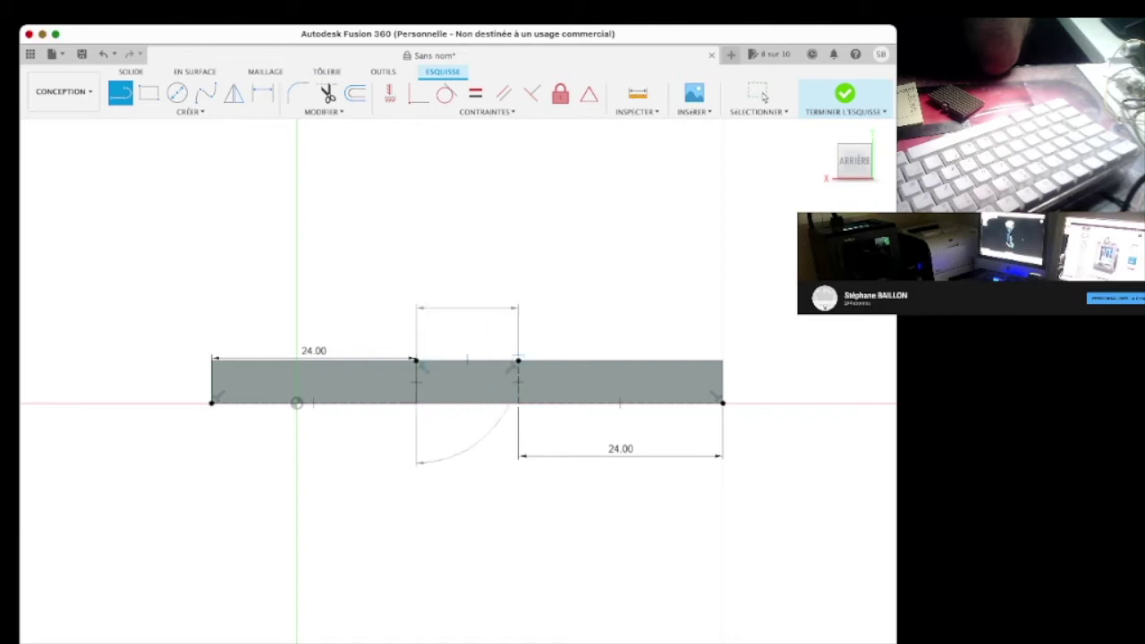
click(143, 125)
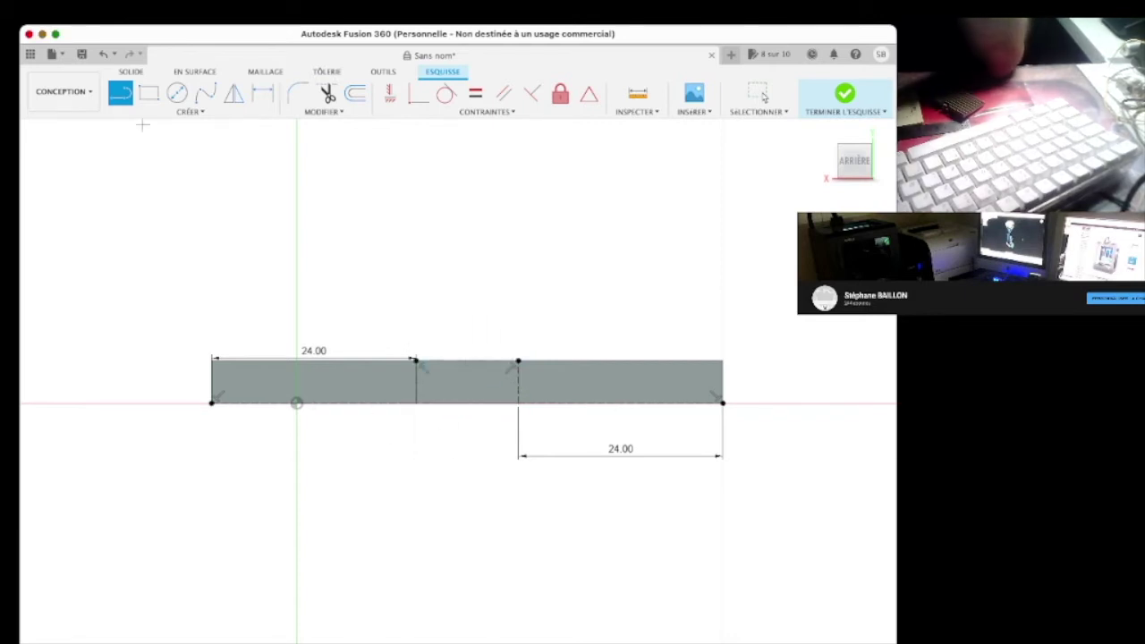
scroll(416, 361, up, 3)
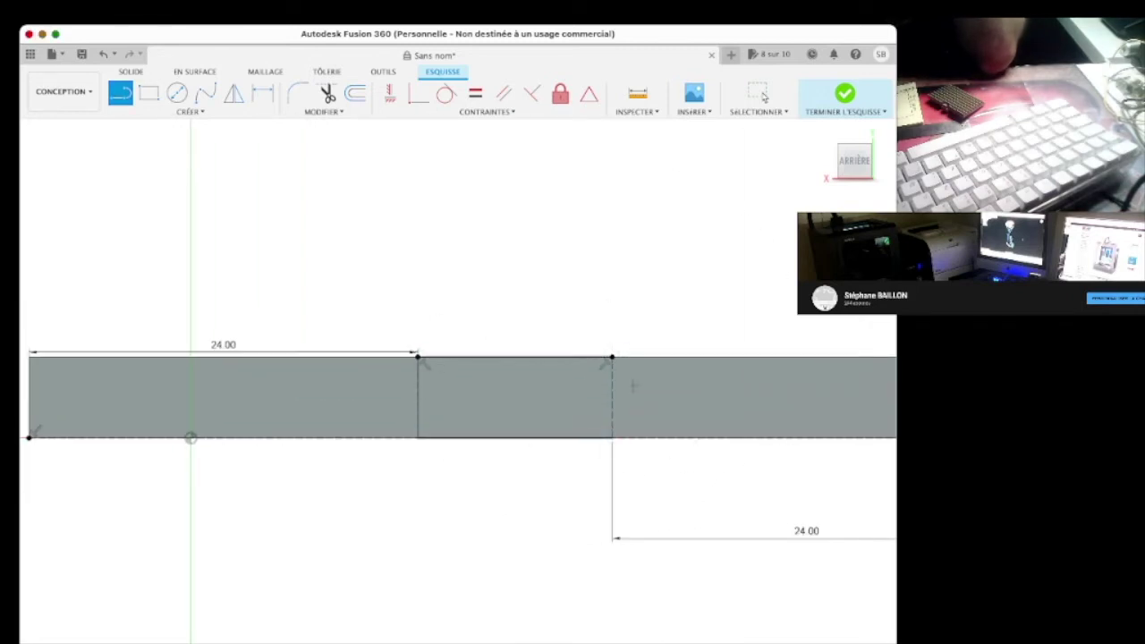
key(Escape)
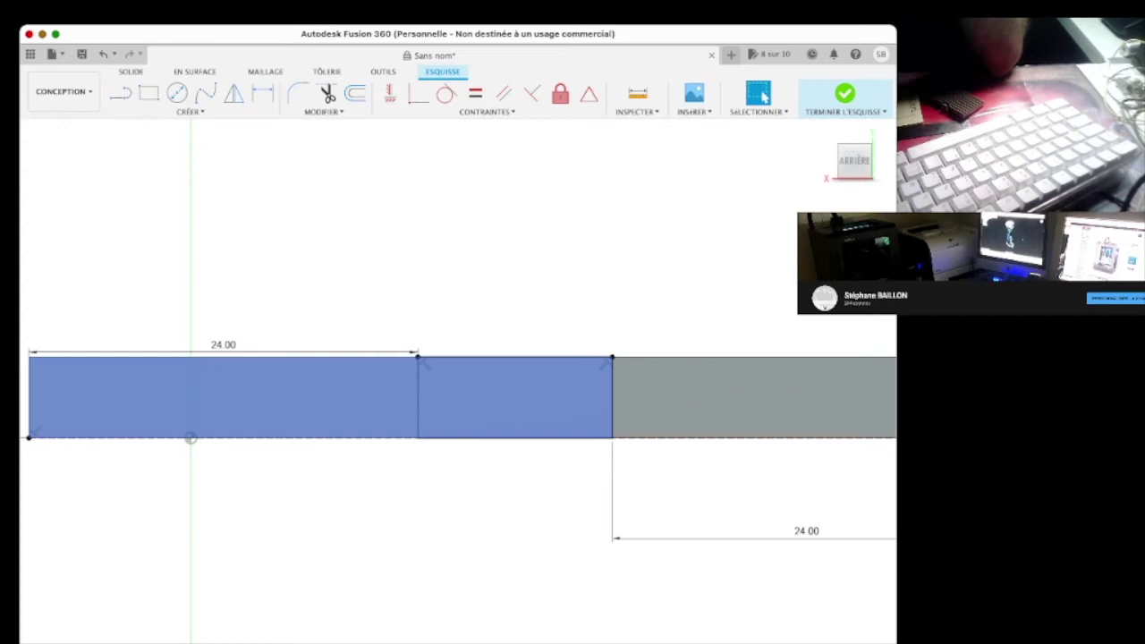
key(l)
key(Escape)
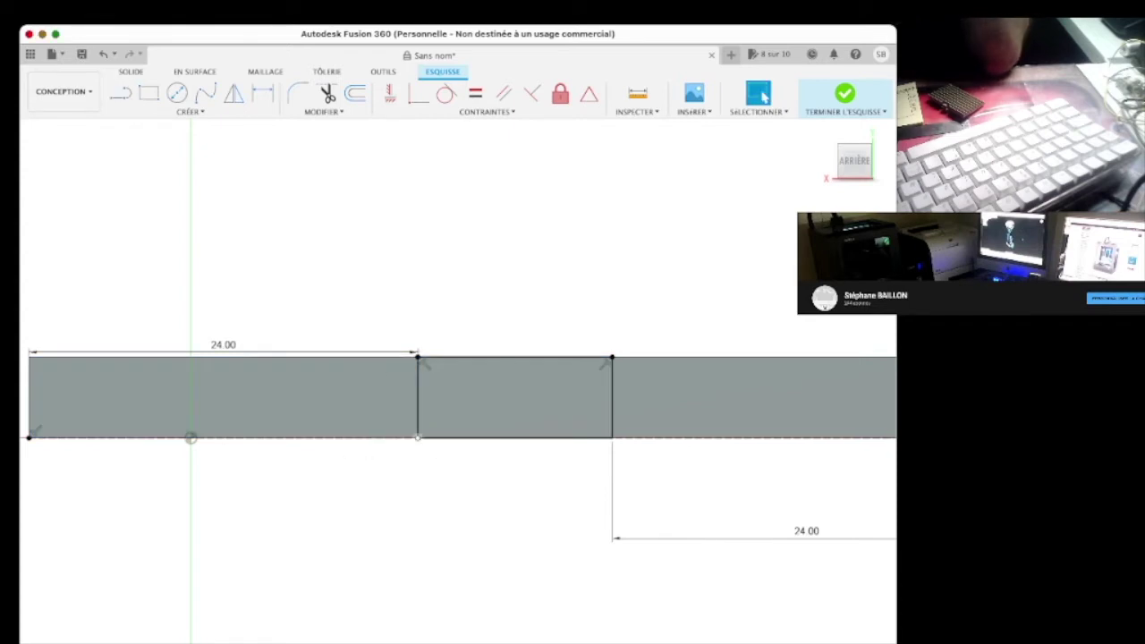
click(514, 399)
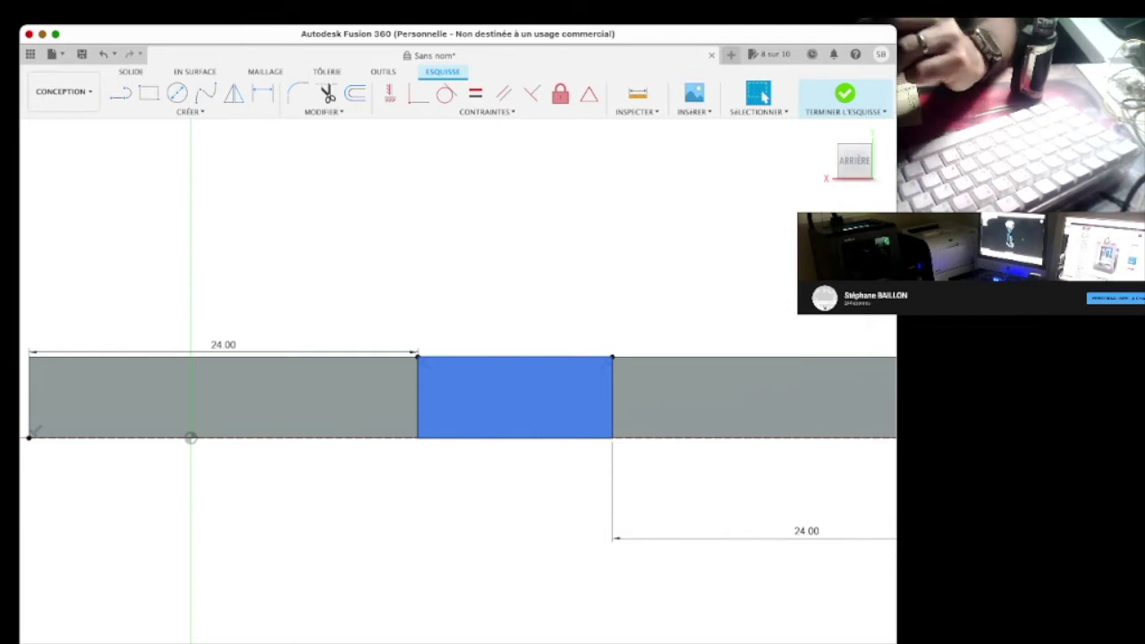
Cut away the middle back-face section, leaving 24.00-wide raised blocks at both ends
click(845, 93)
key(e)
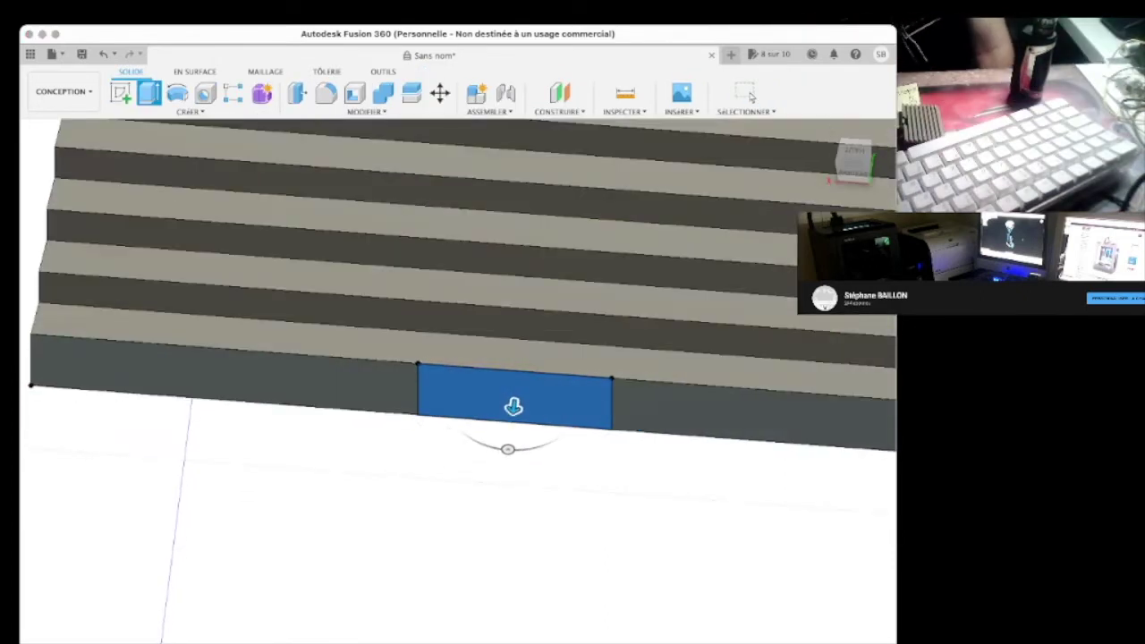
drag(513, 407, 524, 324)
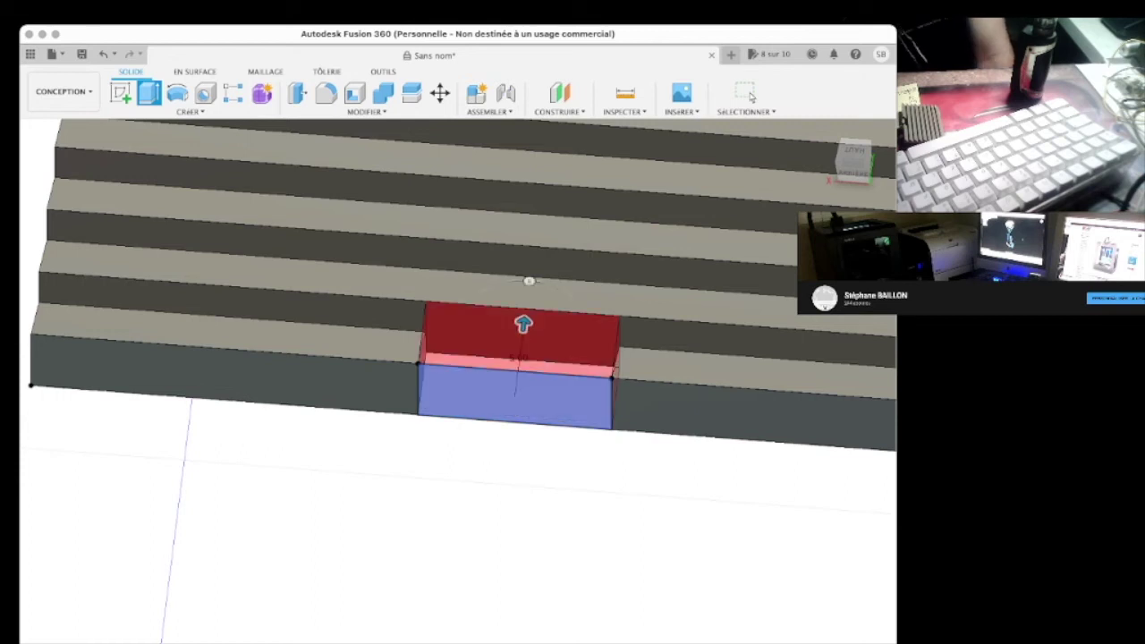
click(749, 96)
click(825, 130)
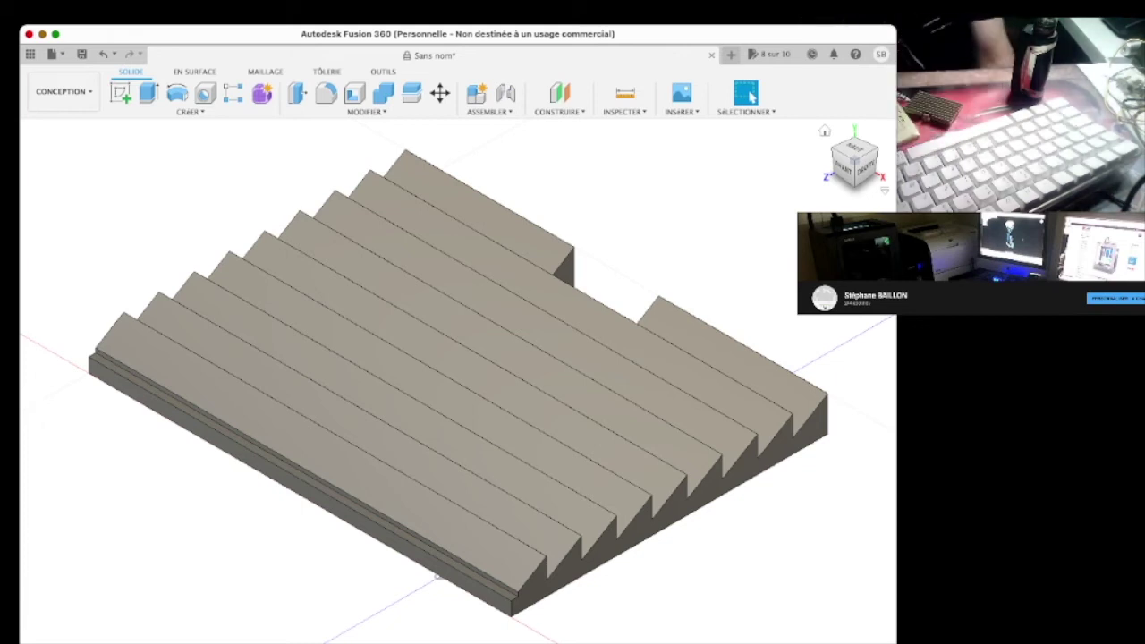
Start a sketch on the sawtooth side and draw a 7.00 line down from the notch
click(864, 159)
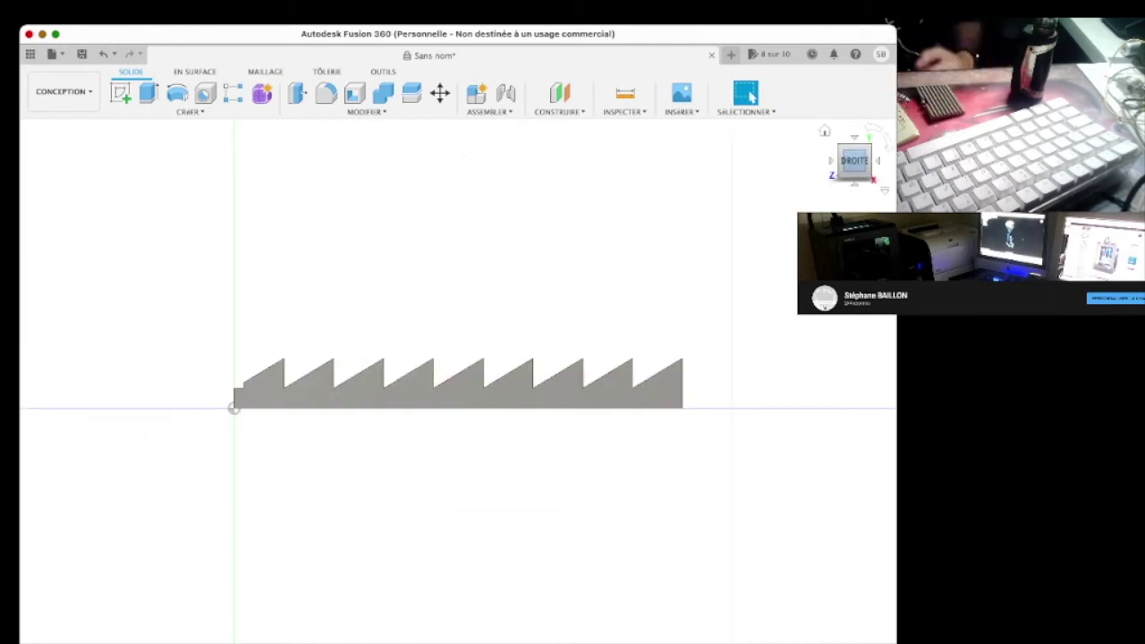
click(251, 394)
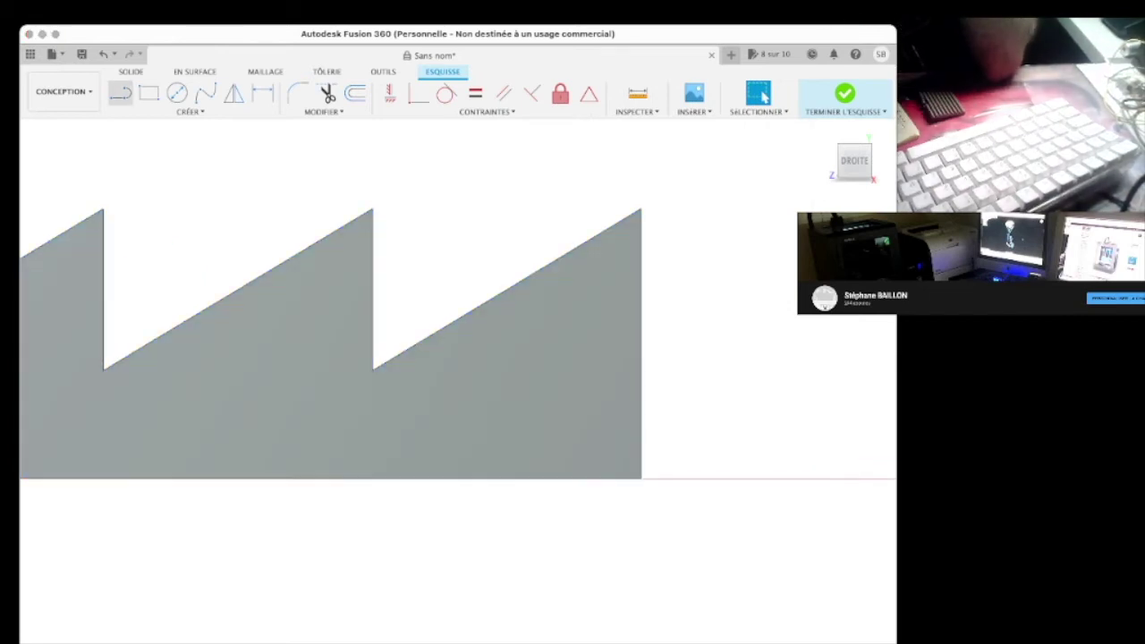
text(l)
text(7)
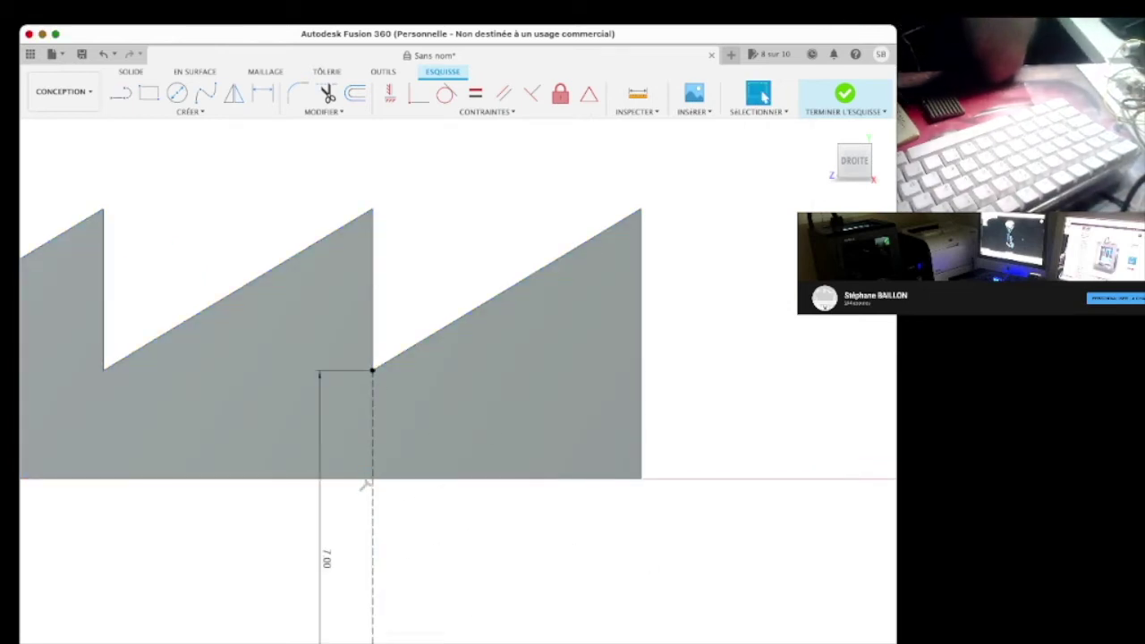
key(Return)
scroll(409, 388, down, 3)
key(Escape)
click(763, 96)
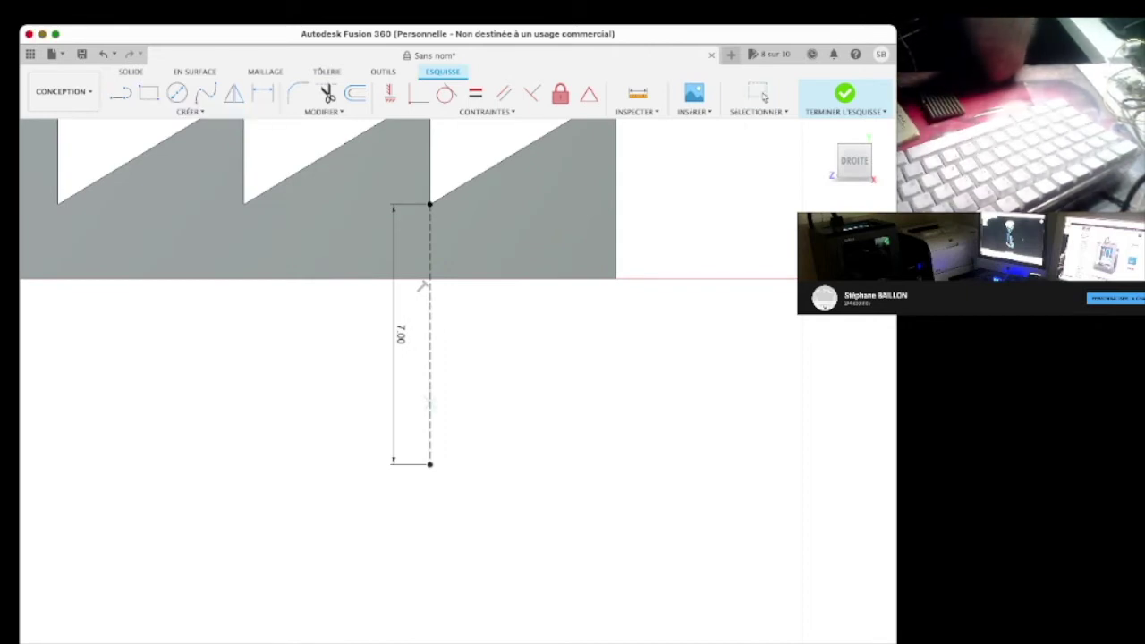
Add two arcs forming a 5.00-wide rounded hook bottom and a 10.00 line back up
click(429, 402)
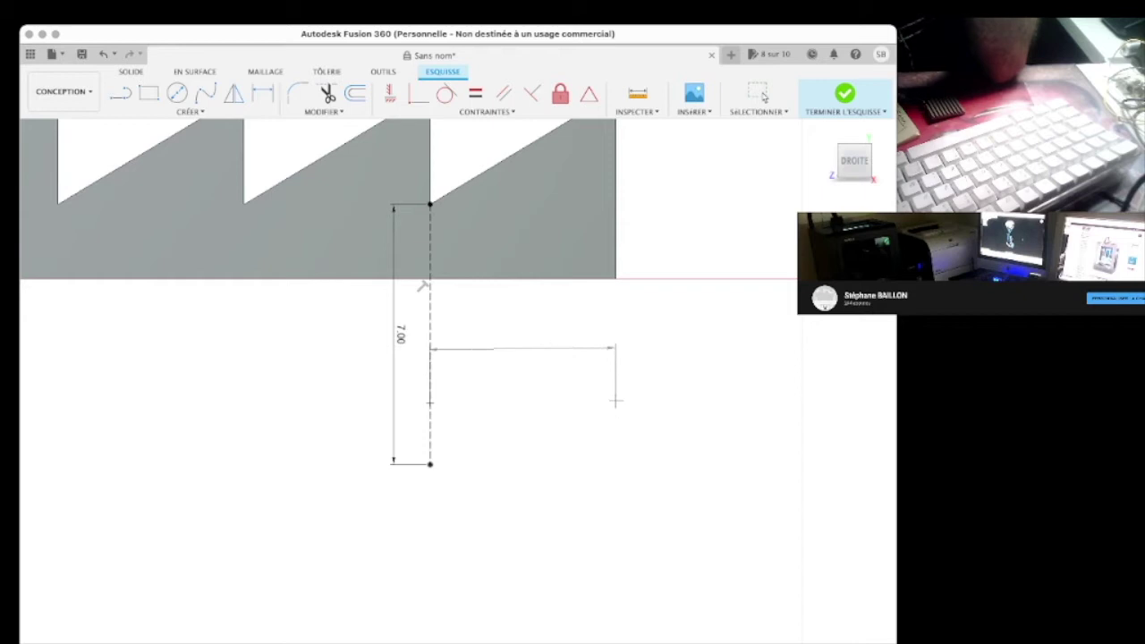
click(510, 464)
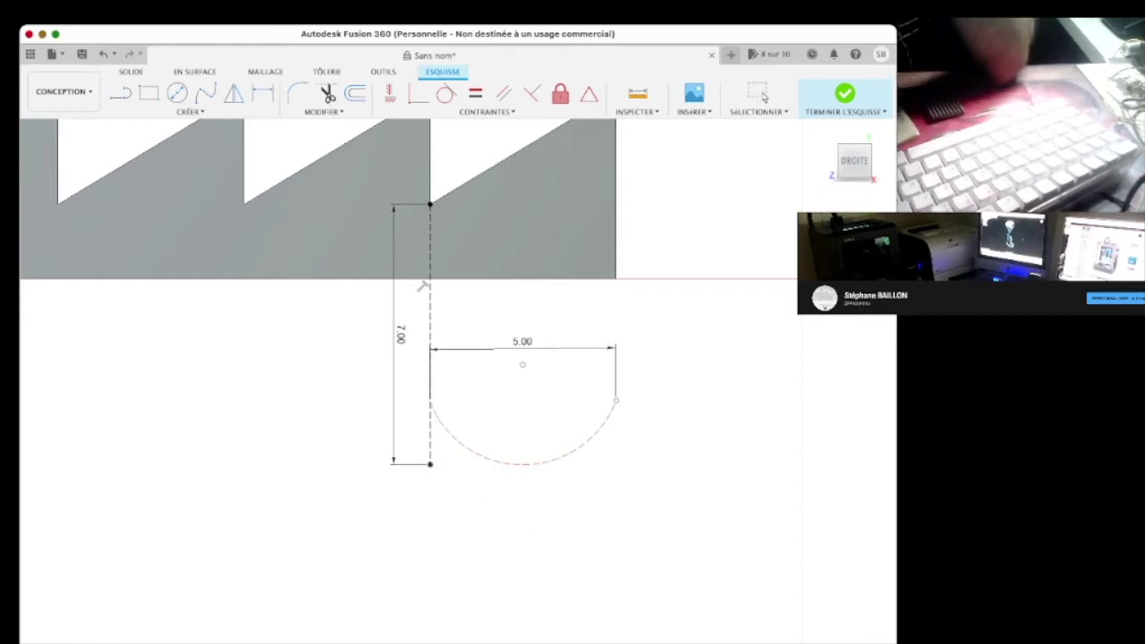
click(524, 464)
click(616, 464)
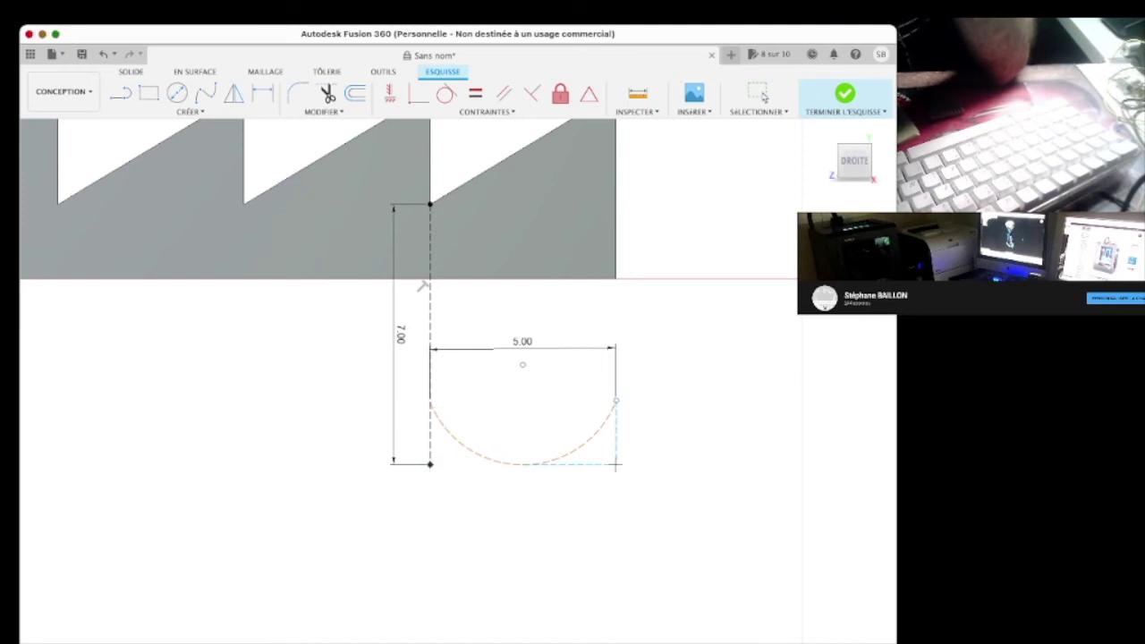
click(524, 507)
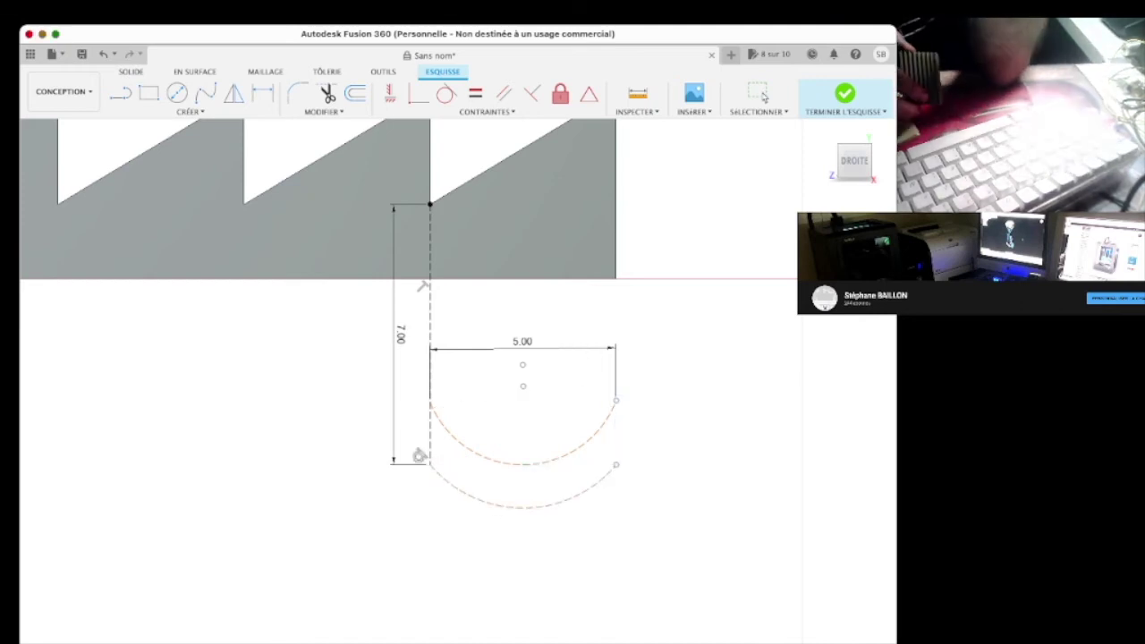
key(l)
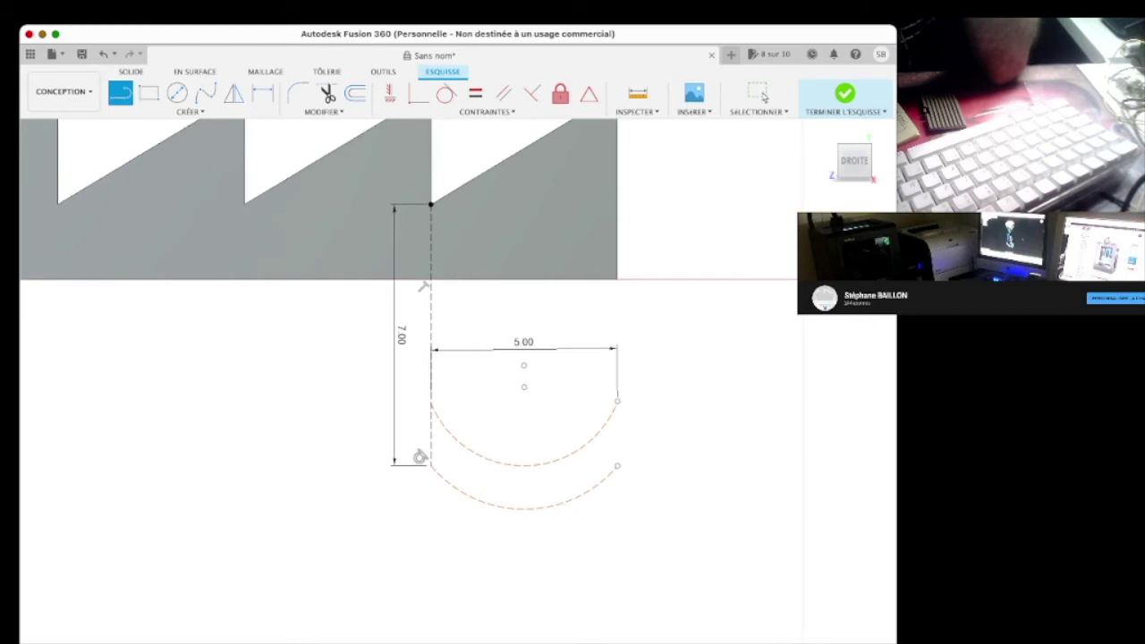
mouse_move(675, 450)
mouse_down()
mouse_move(869, 483)
mouse_move(881, 462)
mouse_move(594, 195)
mouse_up()
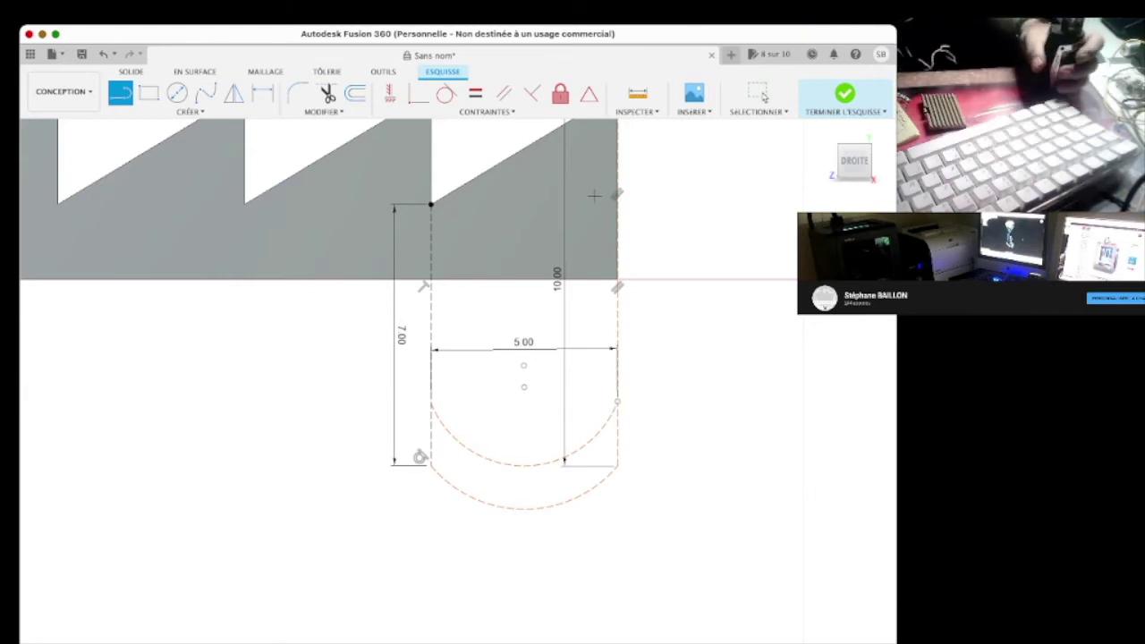
scroll(594, 195, up, 3)
scroll(624, 196, down, 5)
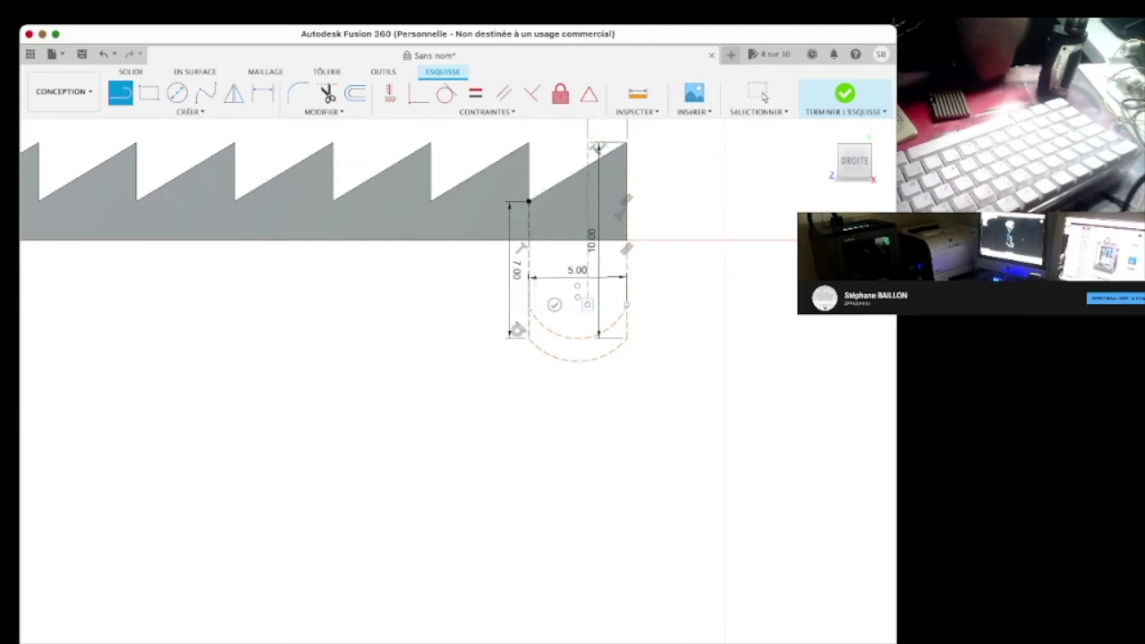
Nudge the hook's outer wall slightly right, keeping the 2.00-wide arm and 10.00 length
click(760, 94)
drag(626, 304, 606, 306)
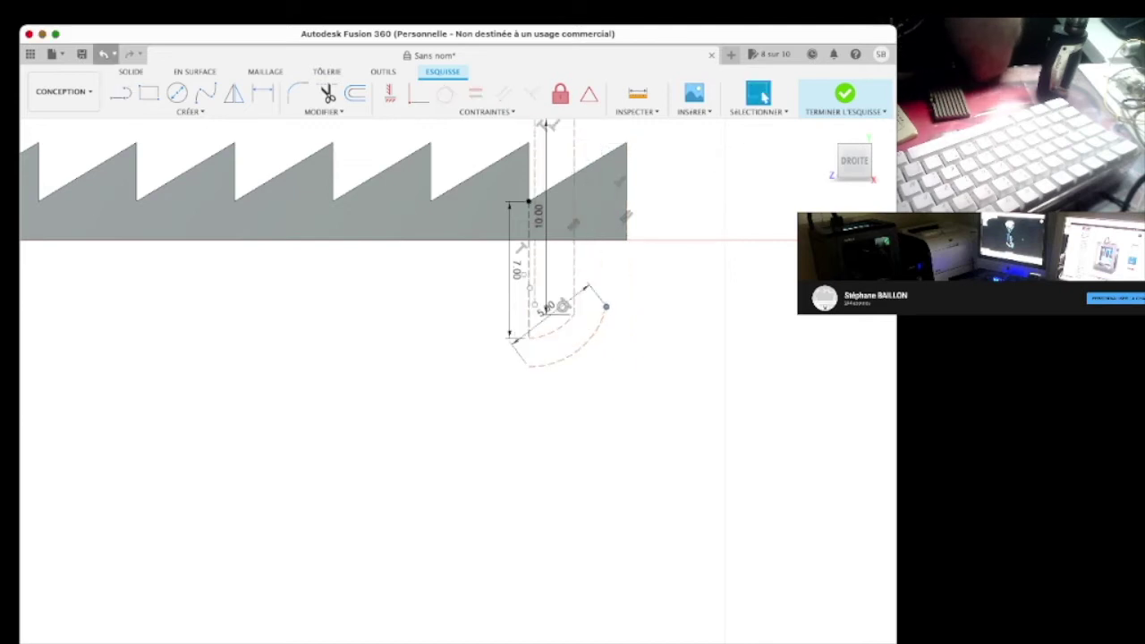
key(ctrl+z)
key(Escape)
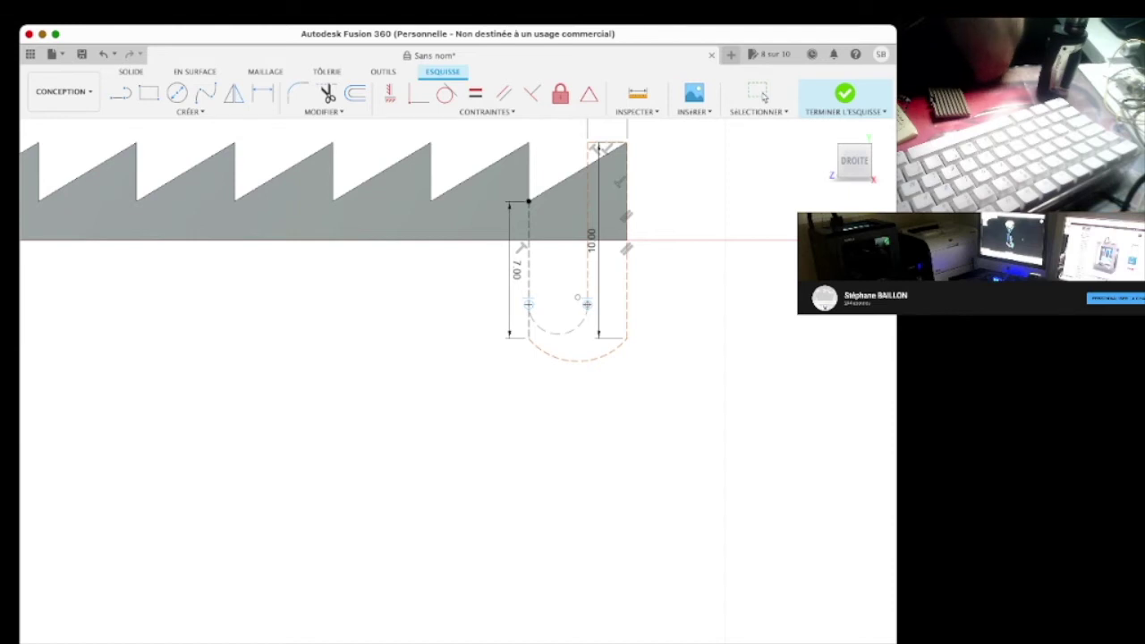
click(759, 94)
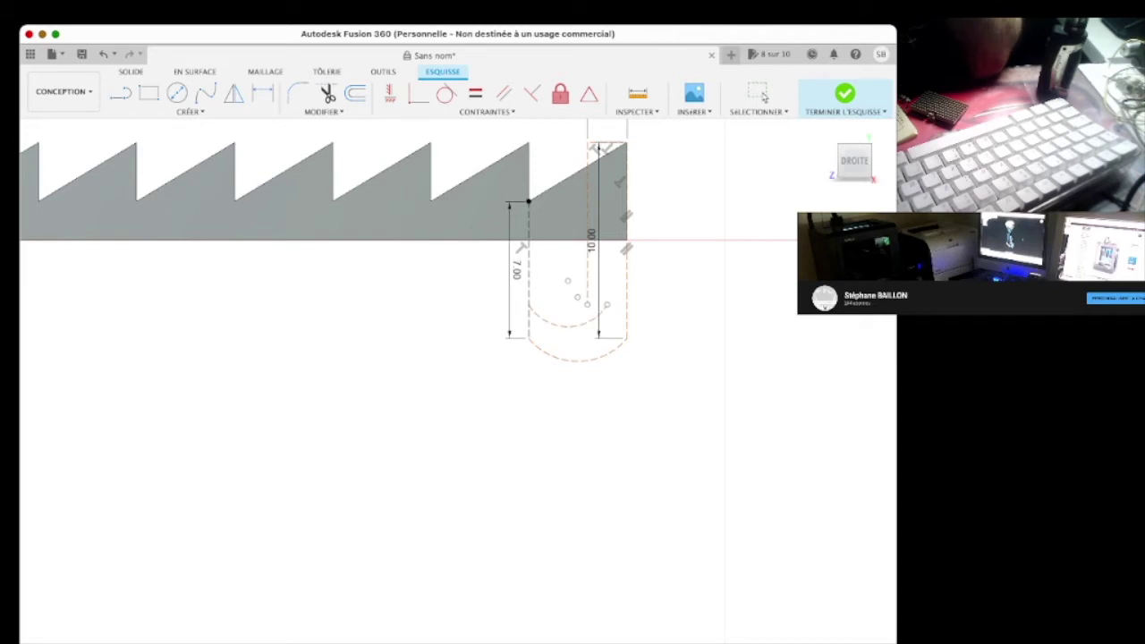
key(Escape)
drag(587, 304, 607, 305)
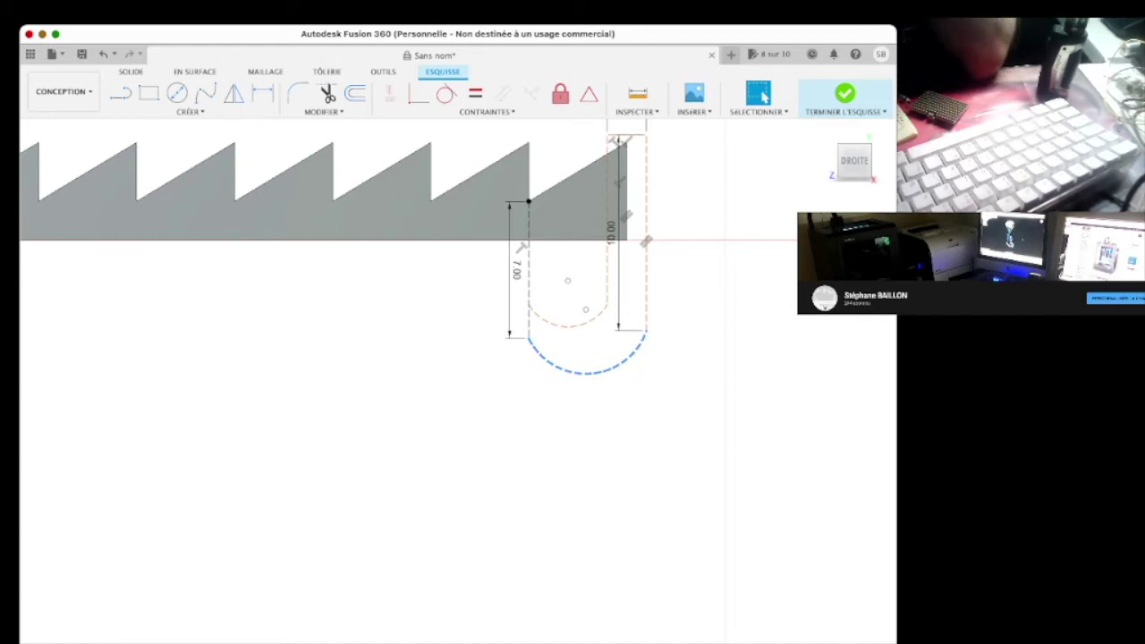
middle_drag(573, 268, 548, 391)
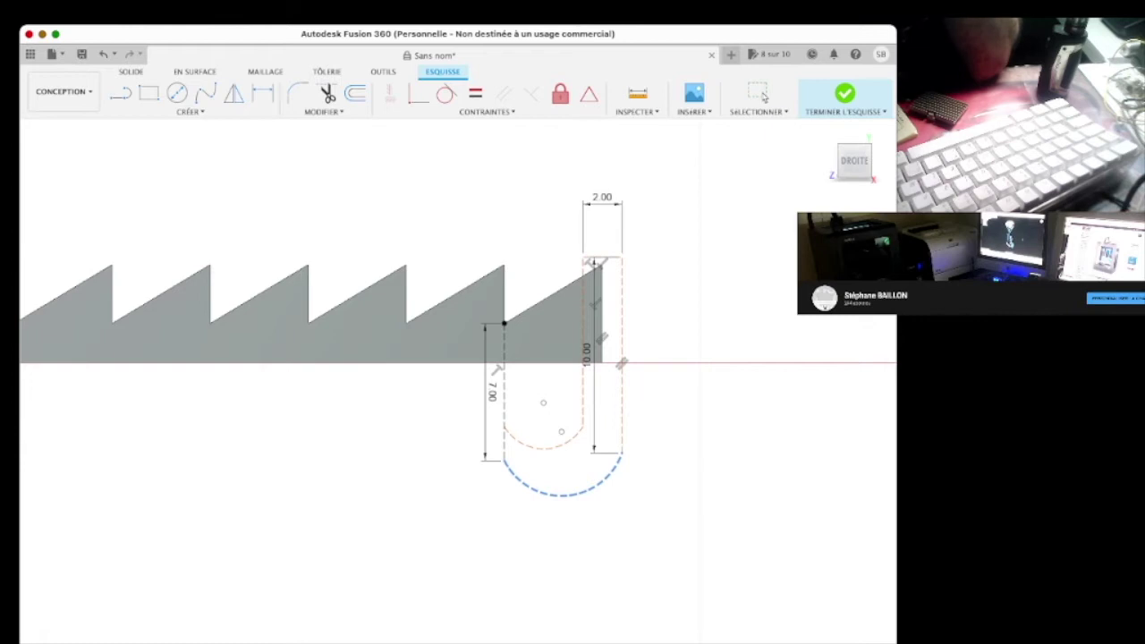
click(764, 96)
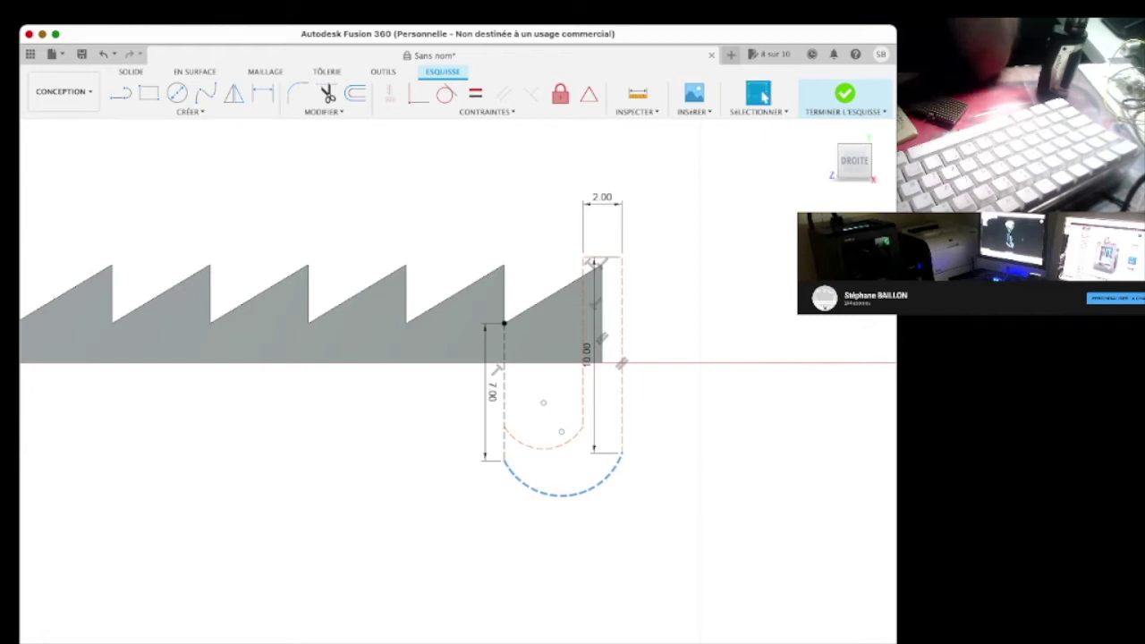
Add the 2.00 line below the 7.00 line and delete the lower outer arc
key(l)
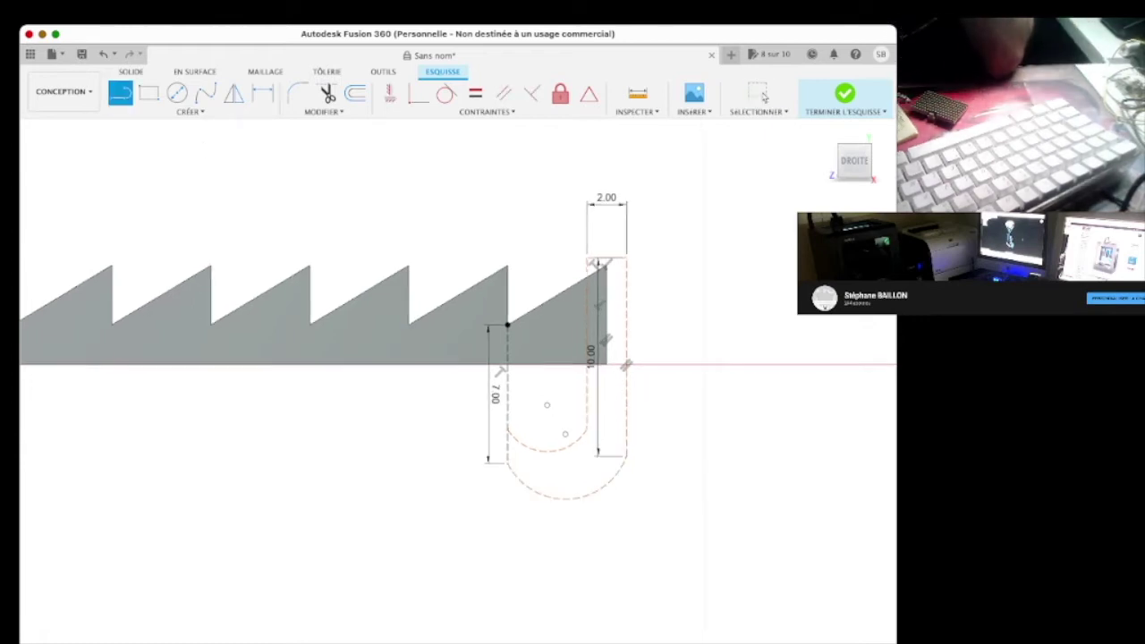
click(508, 459)
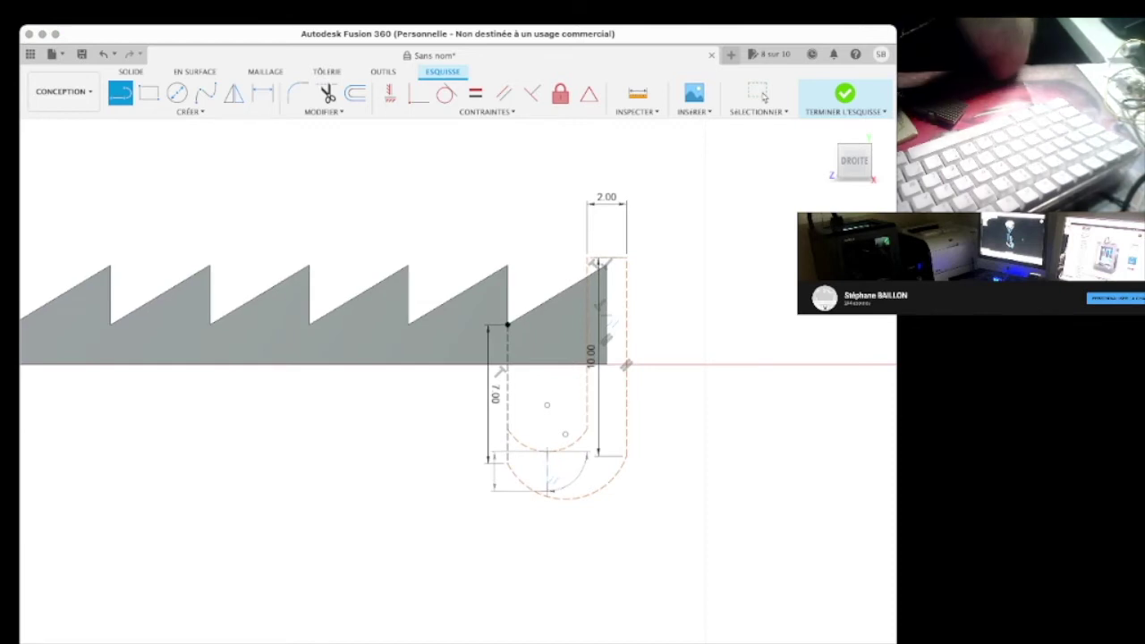
click(761, 94)
click(586, 490)
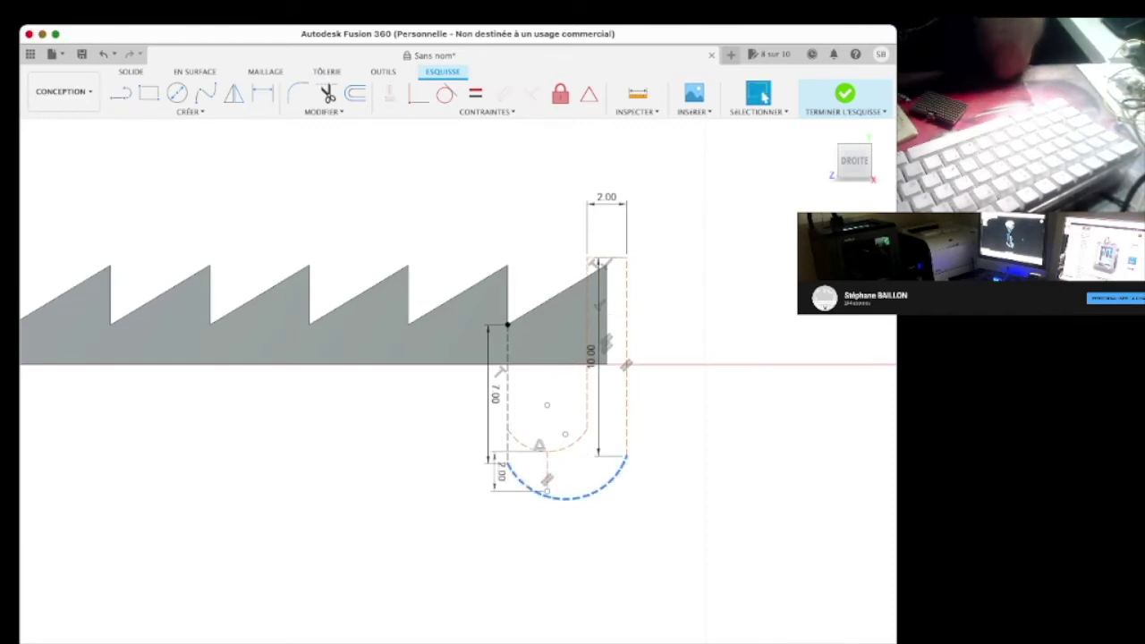
key(Delete)
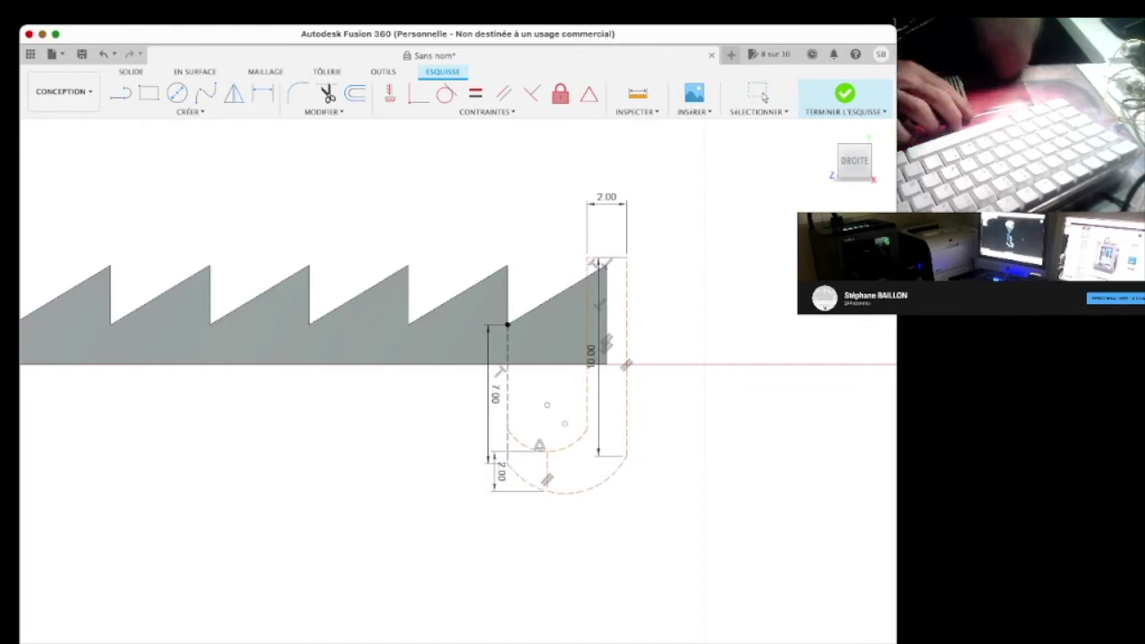
Draw the hook's top and right outer edges and make the lower arc a normal curve
key(l)
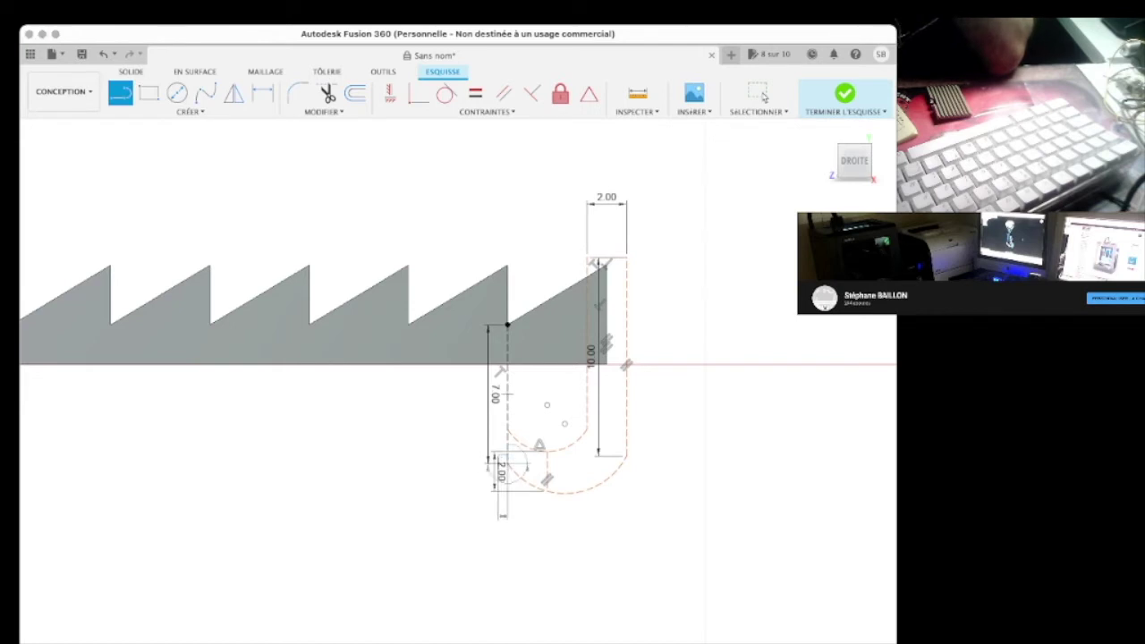
scroll(501, 463, up, 4)
drag(477, 462, 477, 265)
click(763, 96)
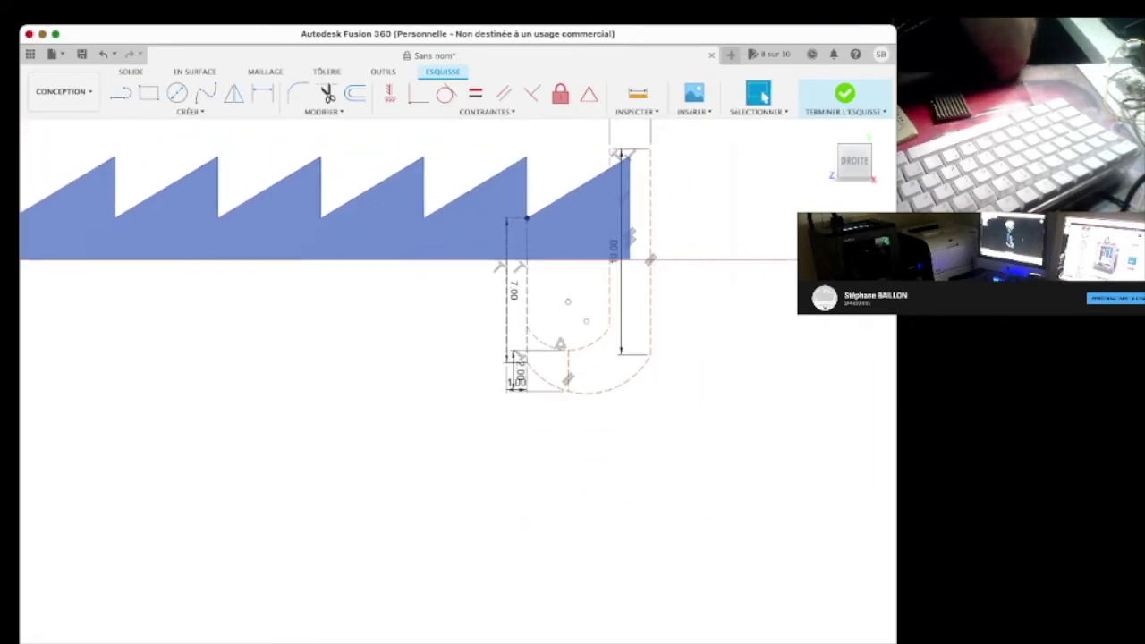
click(824, 132)
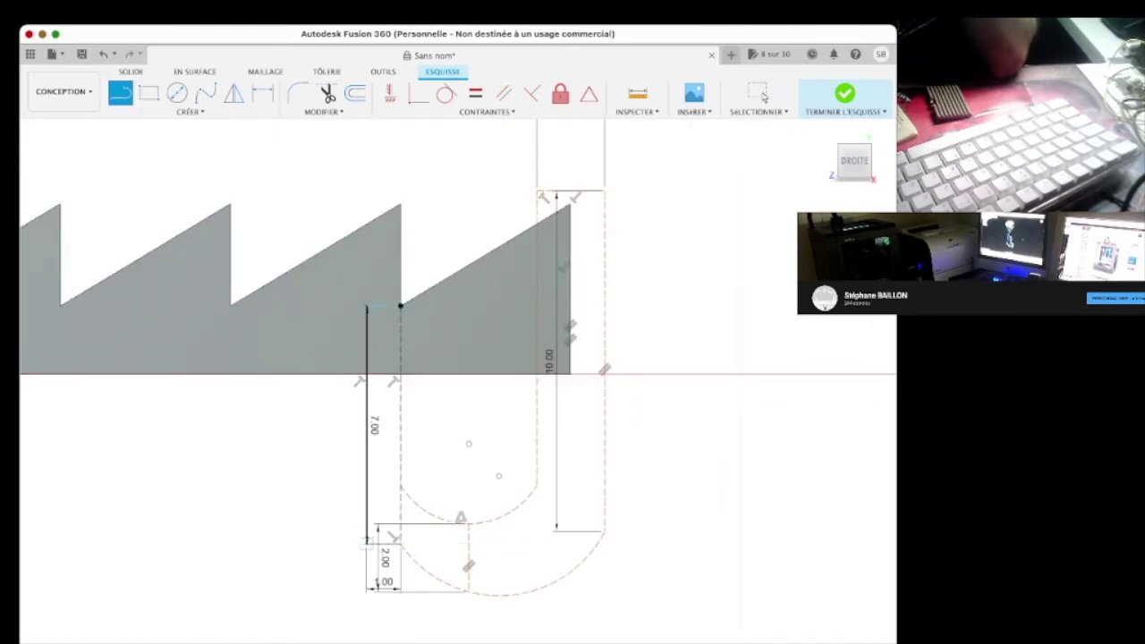
click(400, 307)
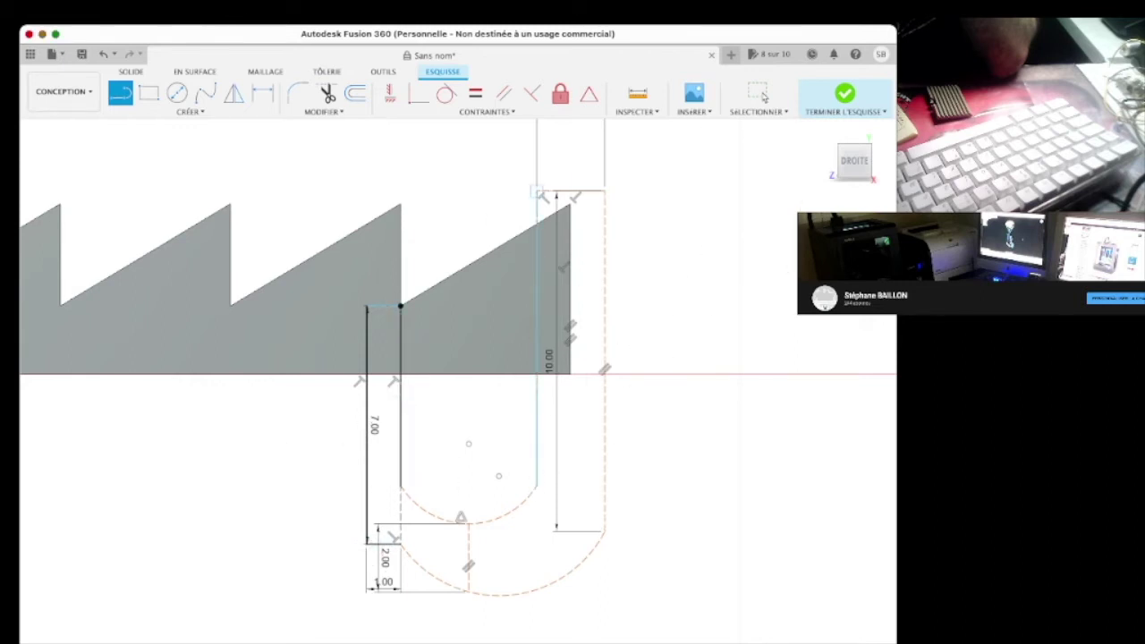
click(604, 190)
click(605, 532)
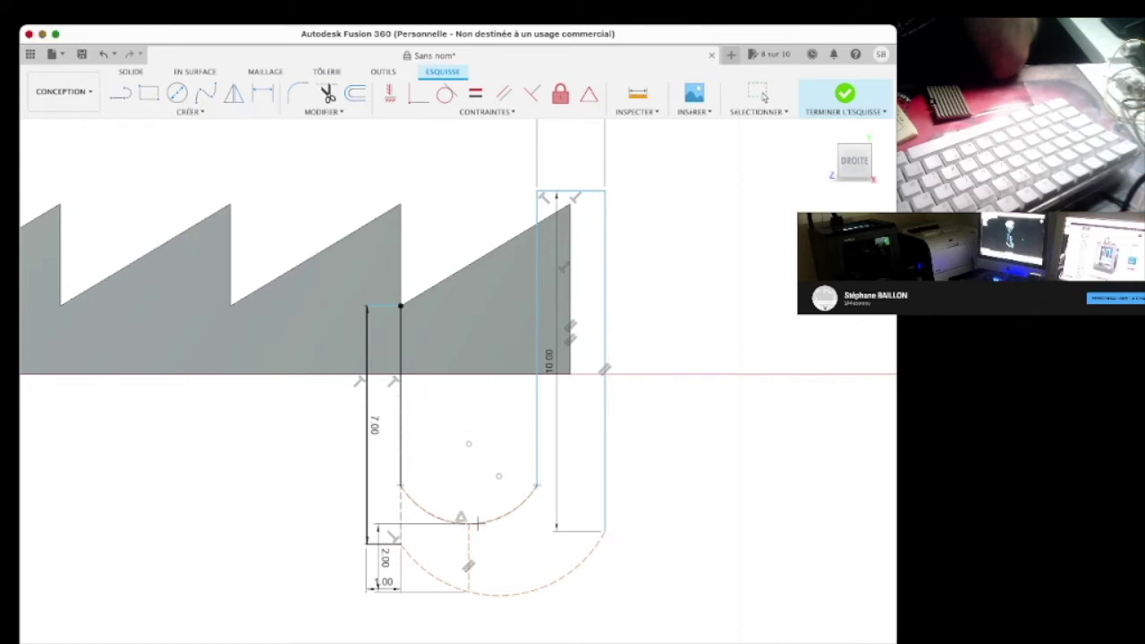
key(Escape)
key(x)
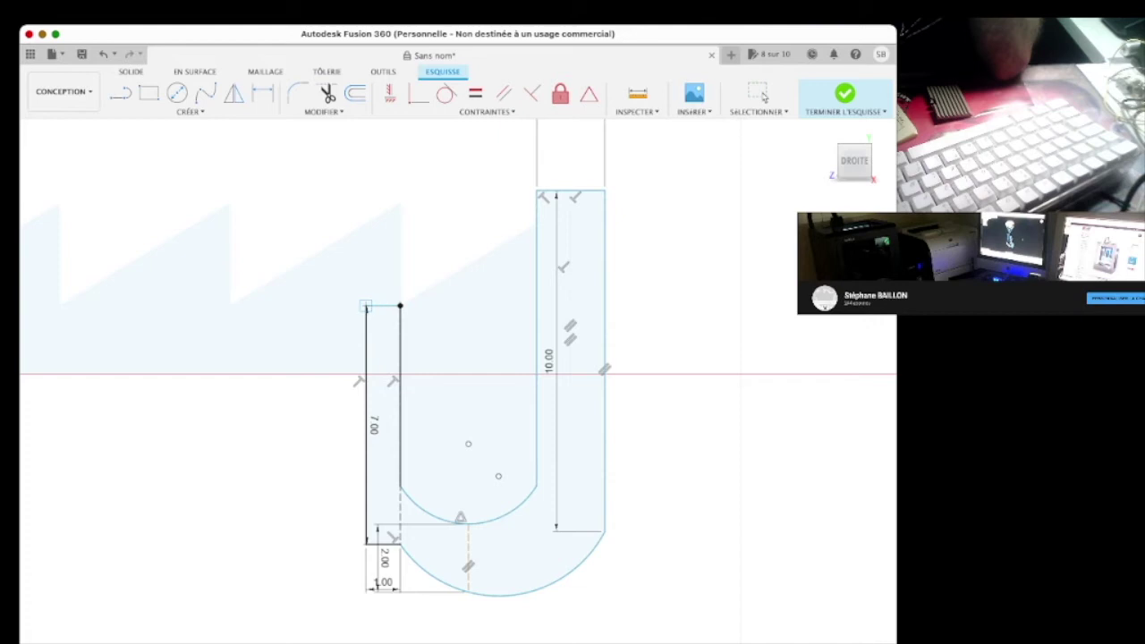
Extrude the small rectangle and U-shaped hook profiles by 10 mm
key(l)
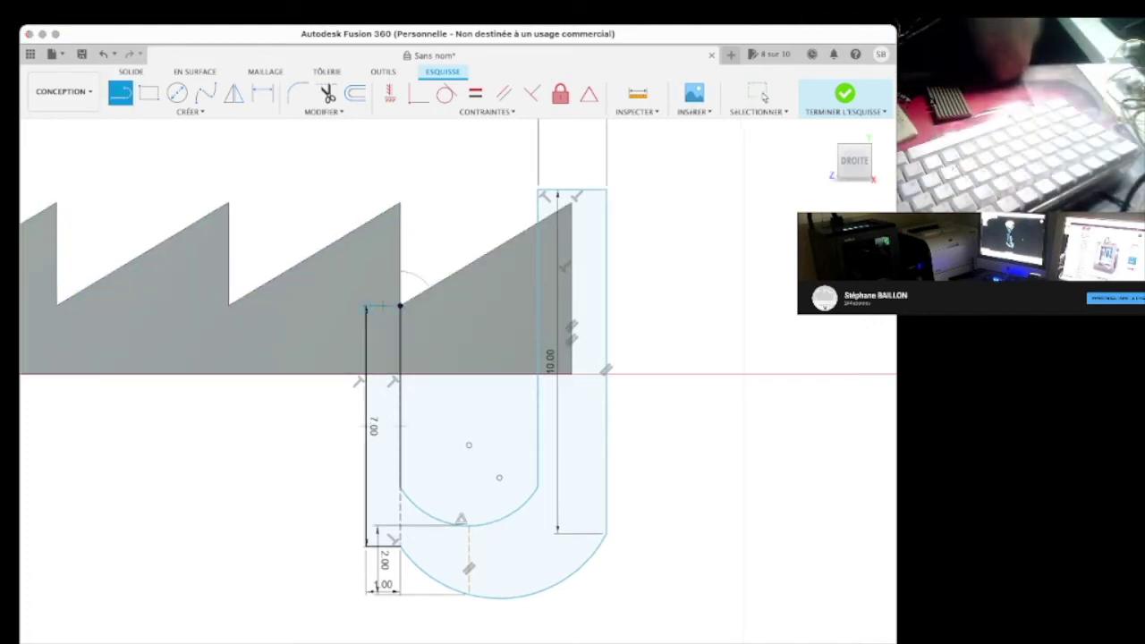
key(Escape)
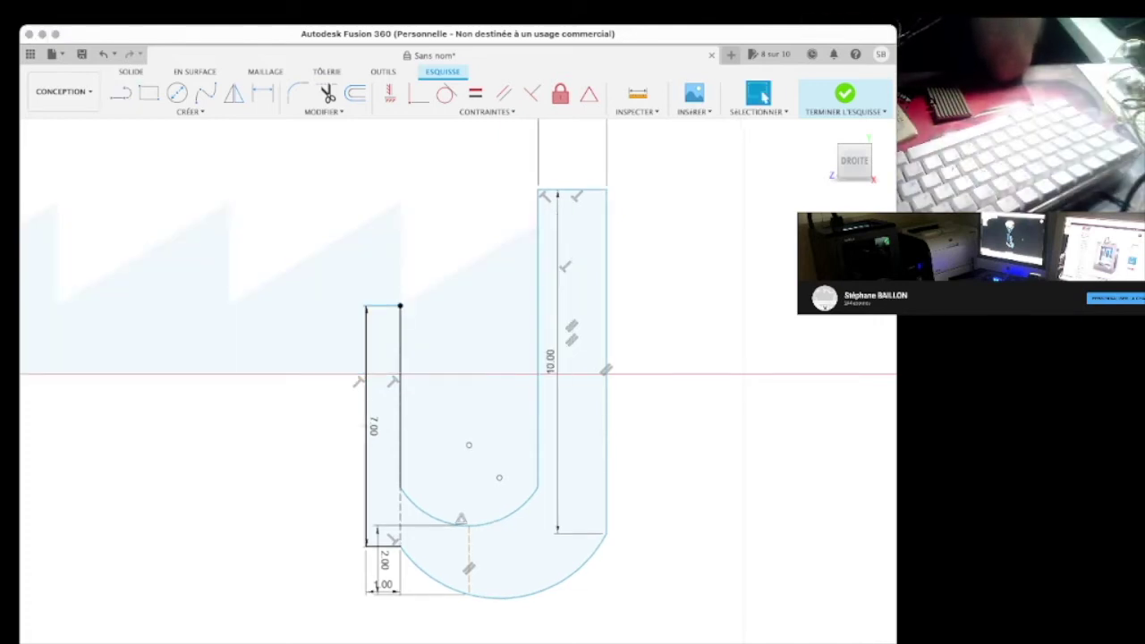
click(383, 340)
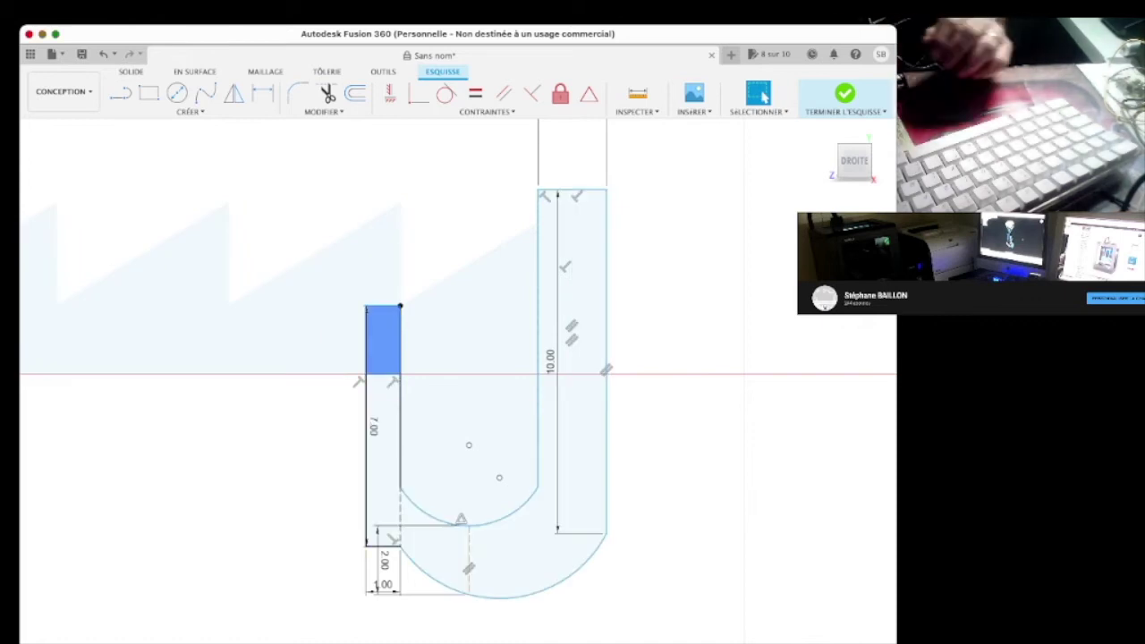
click(582, 447)
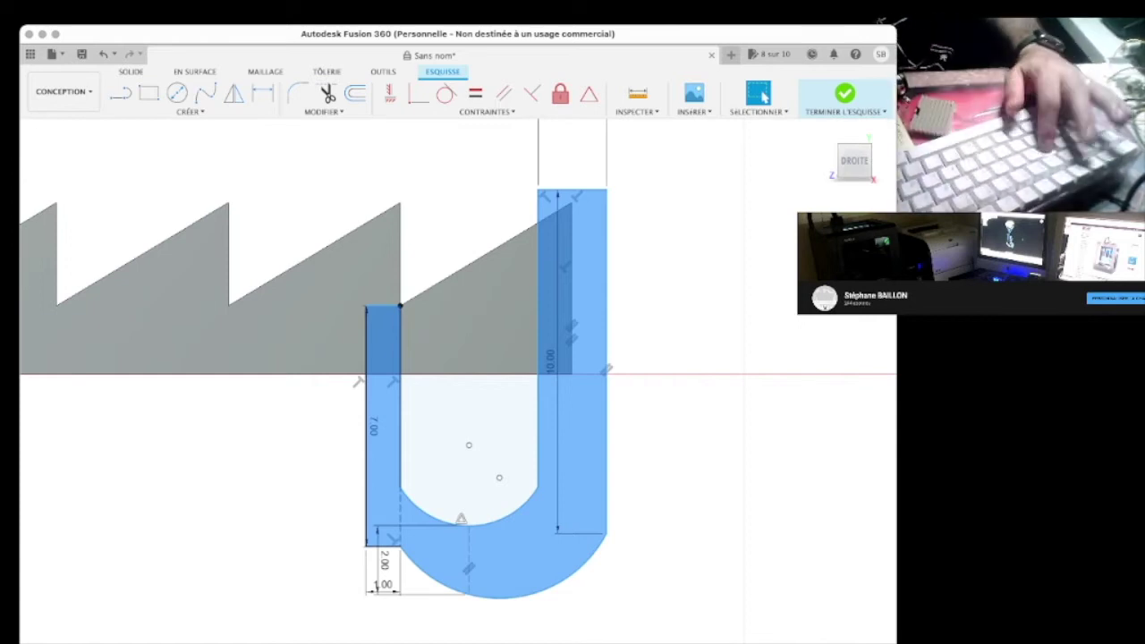
key(Return)
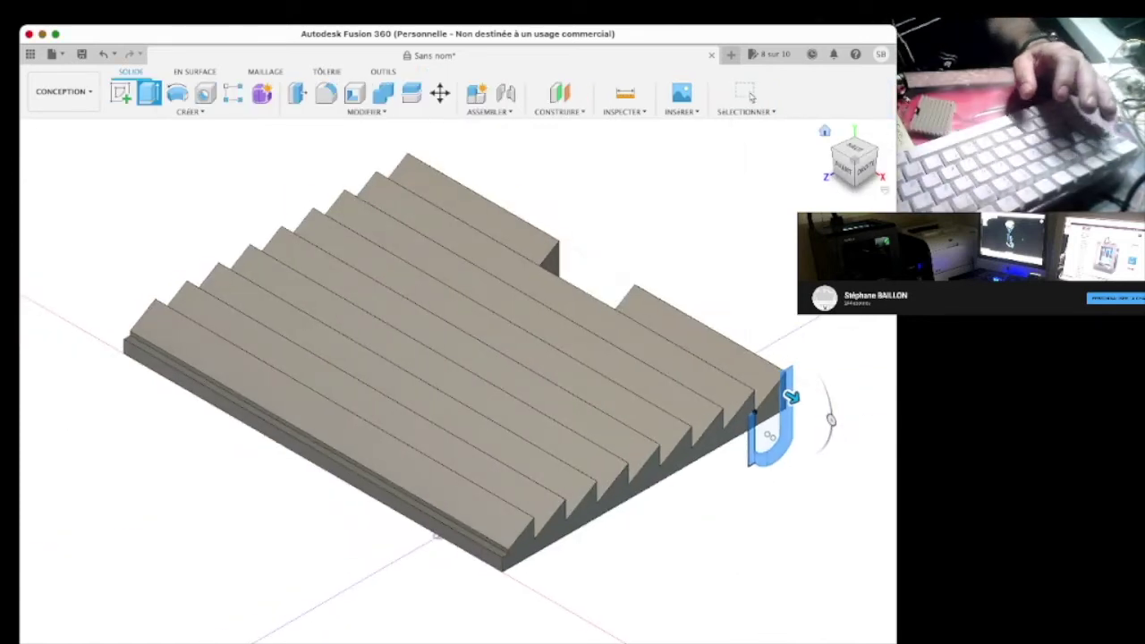
text(10)
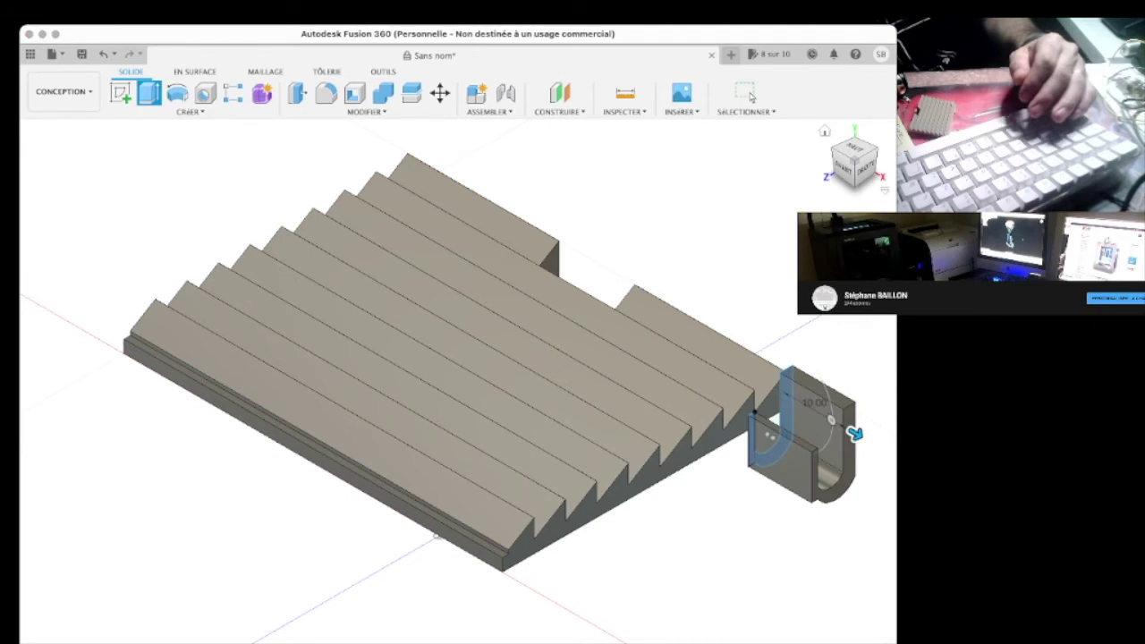
key(Return)
From the back view, move the hook body along the plate to 35.418
click(877, 160)
click(143, 385)
key(m)
drag(148, 435, 360, 435)
drag(400, 394, 507, 394)
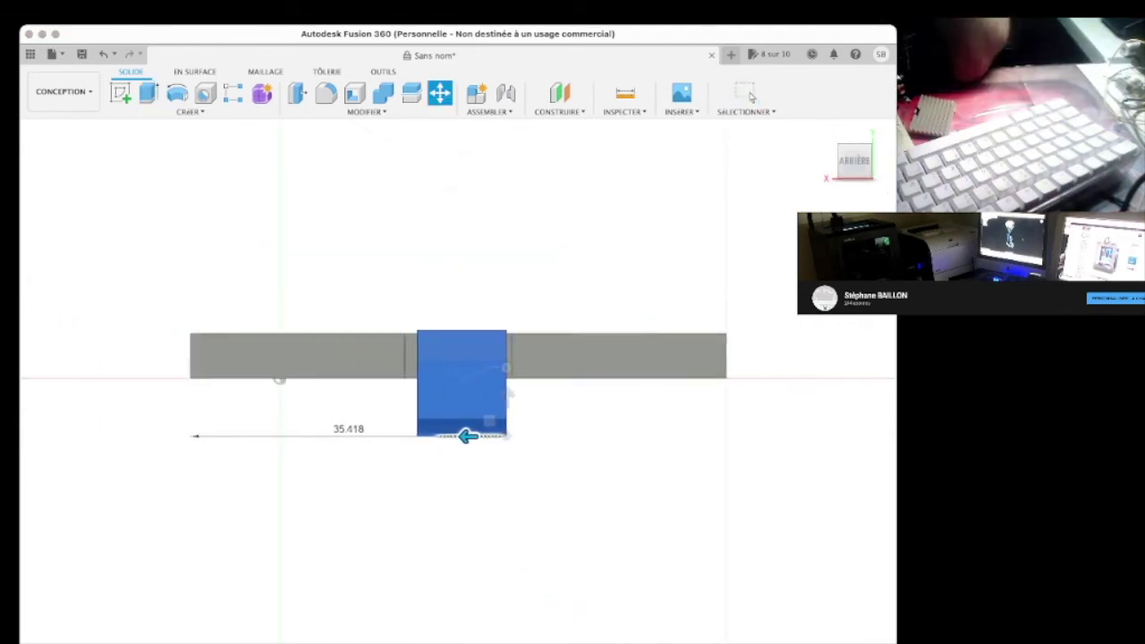
key(Return)
Sketch lines on the hook's face 1.00 out from its edges and finish the sketch
scroll(460, 365, up, 5)
click(120, 92)
click(445, 402)
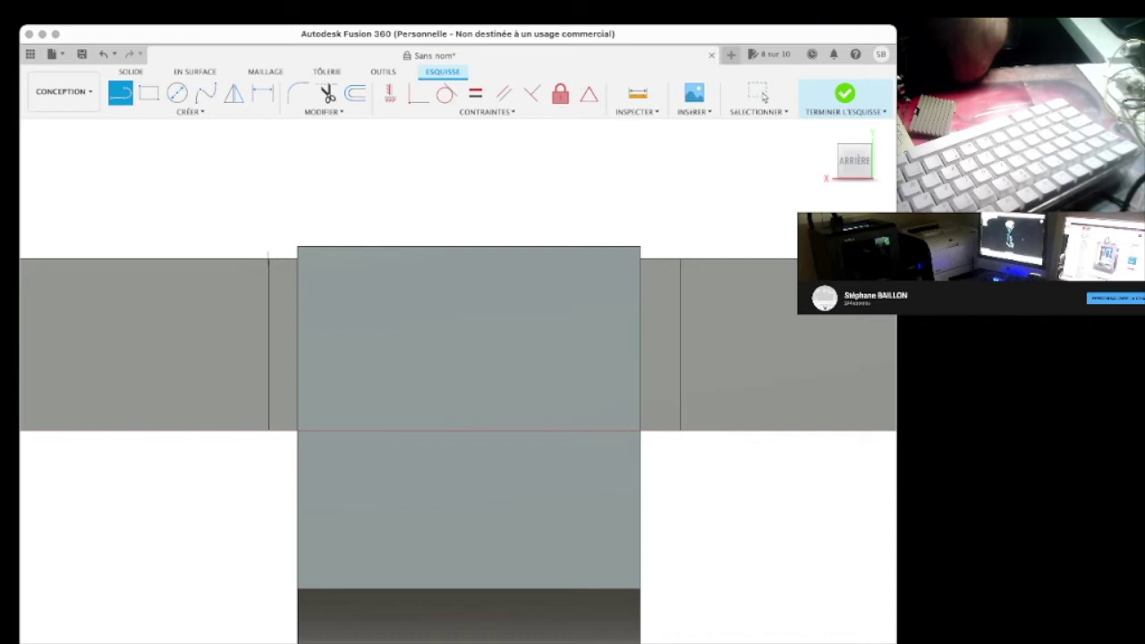
key(super+z)
key(super+z)
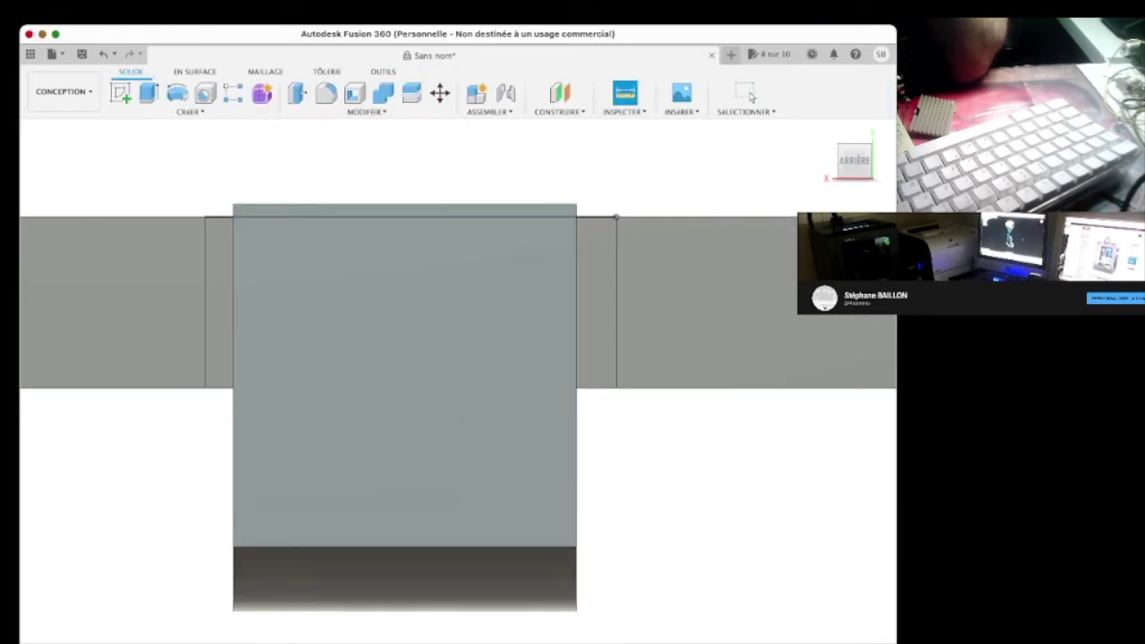
key(super+z)
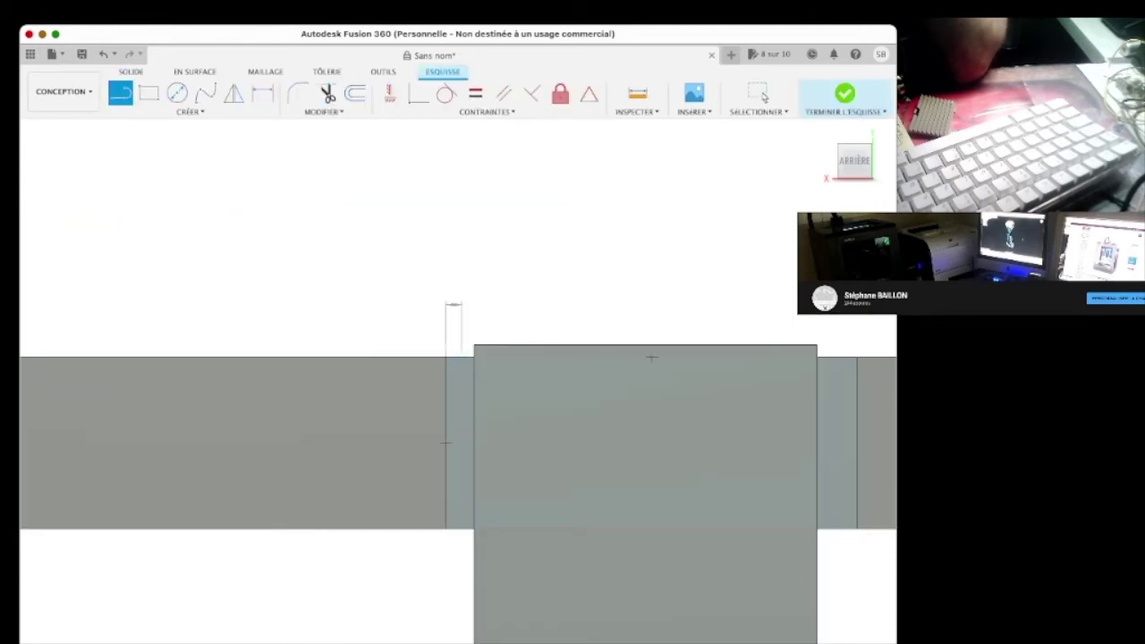
key(super+z)
click(759, 94)
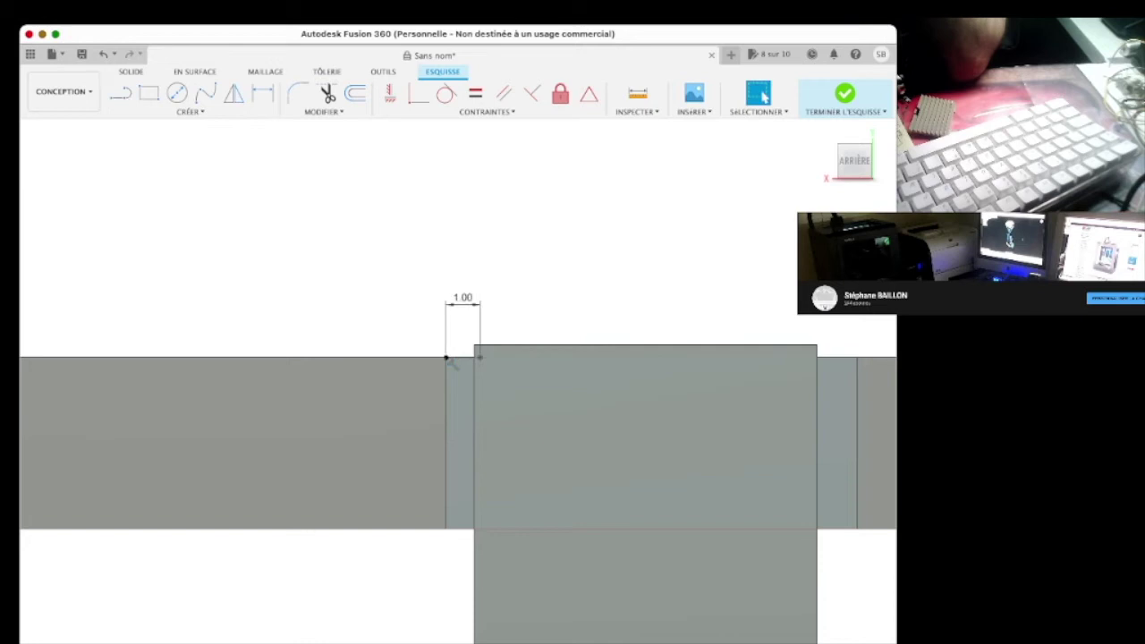
key(super+z)
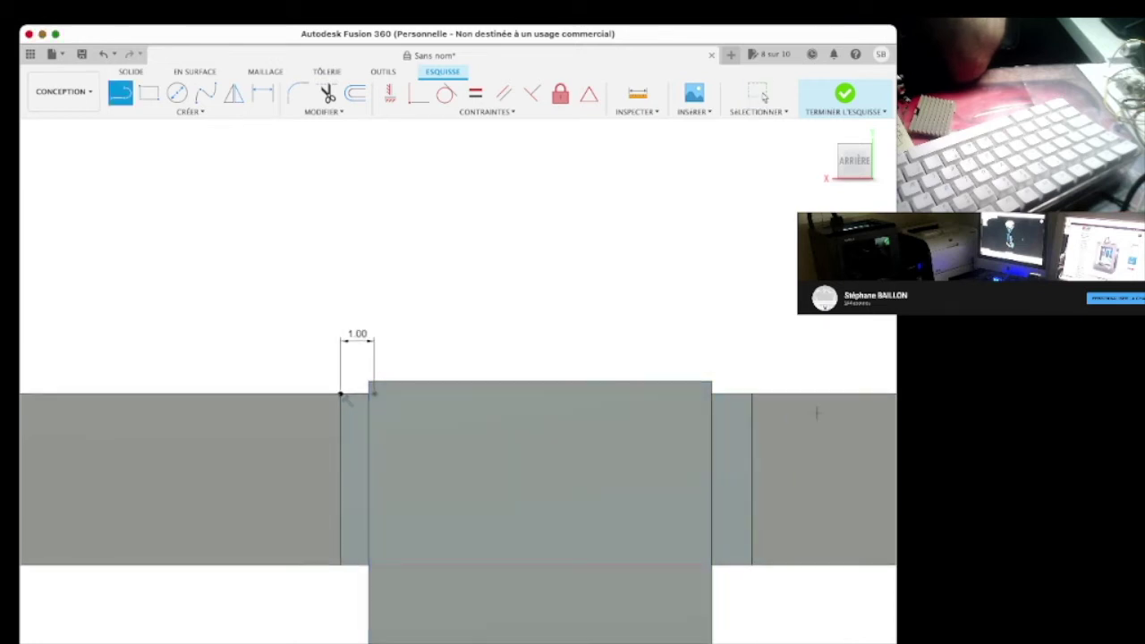
key(super+z)
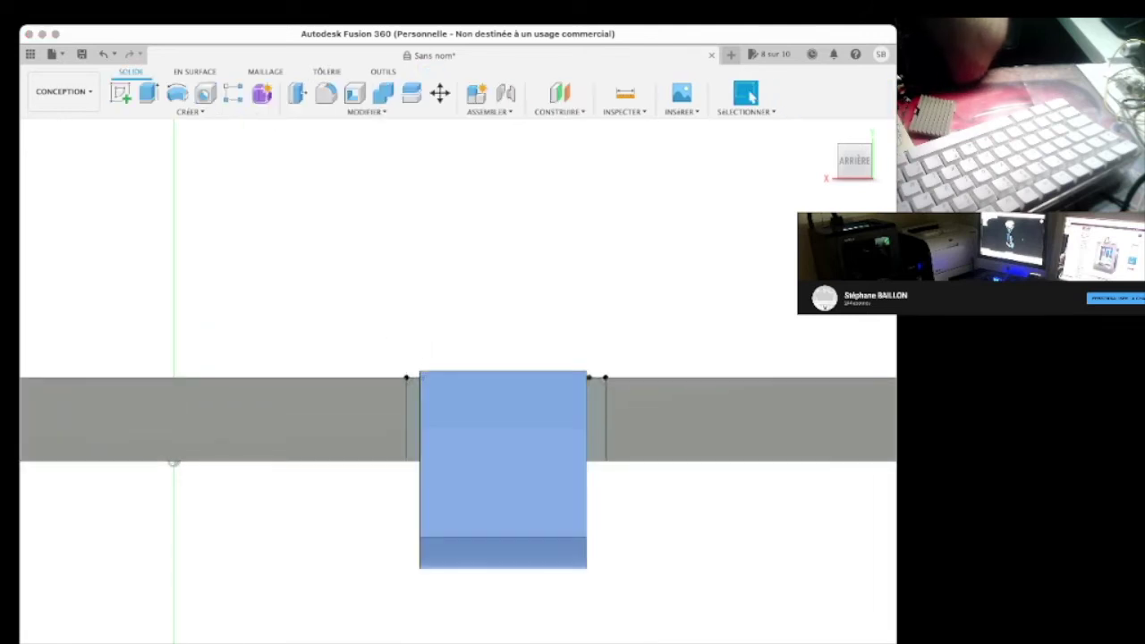
key(m)
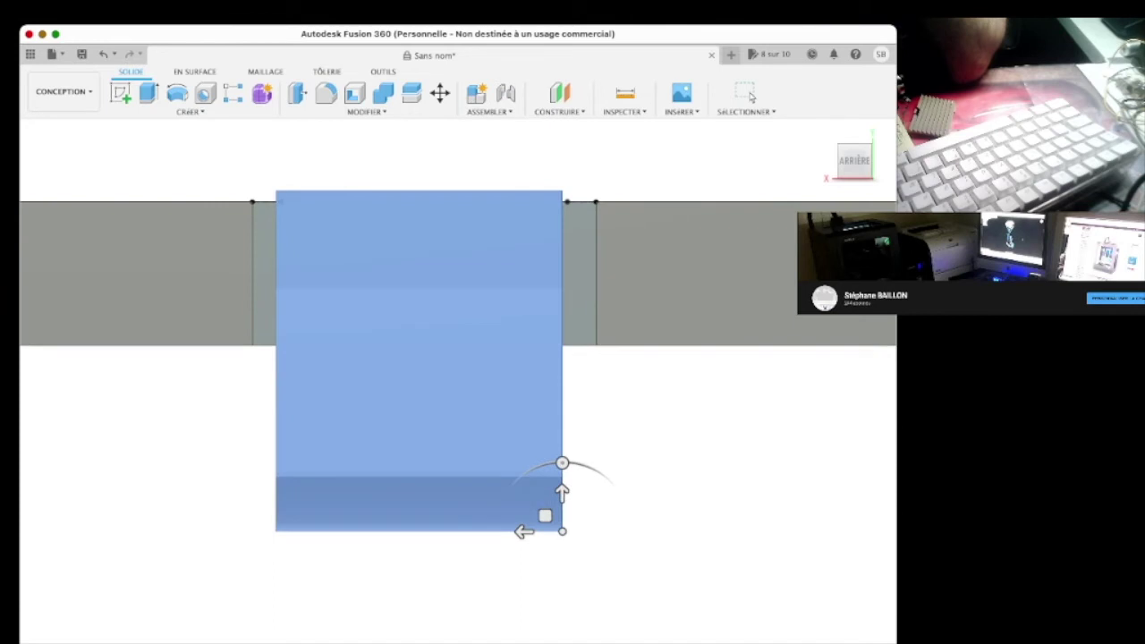
key(Escape)
shift+middle_drag(457, 382, 457, 382)
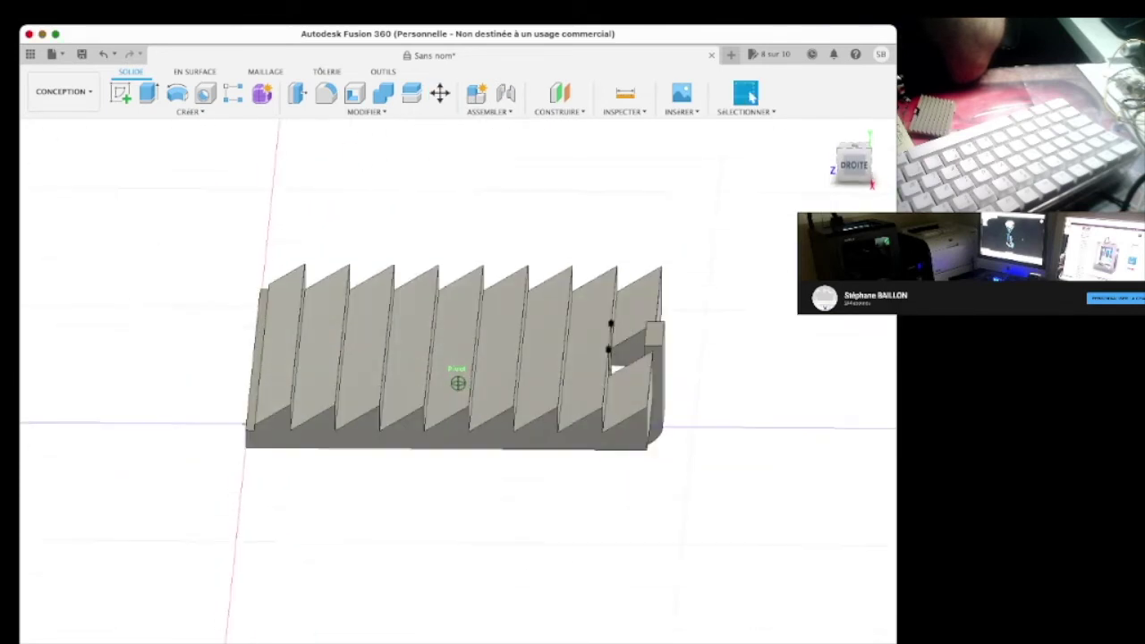
Orbit the model, check the right and back views, then start a sketch on the hook's back face
key(ctrl+a)
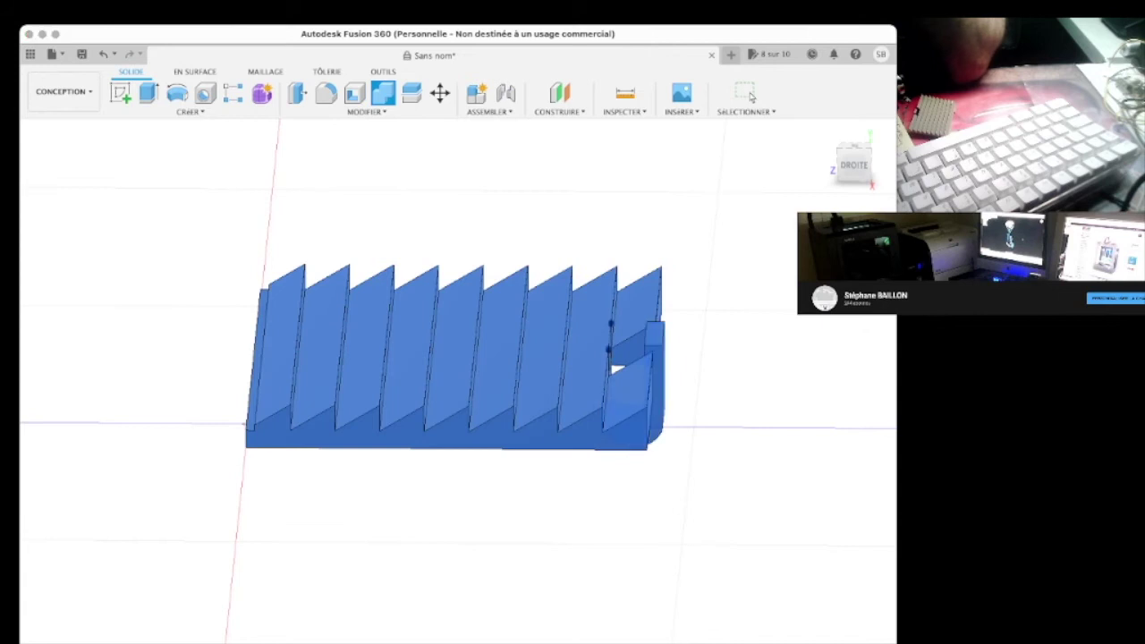
click(751, 94)
shift+middle_drag(457, 382, 457, 382)
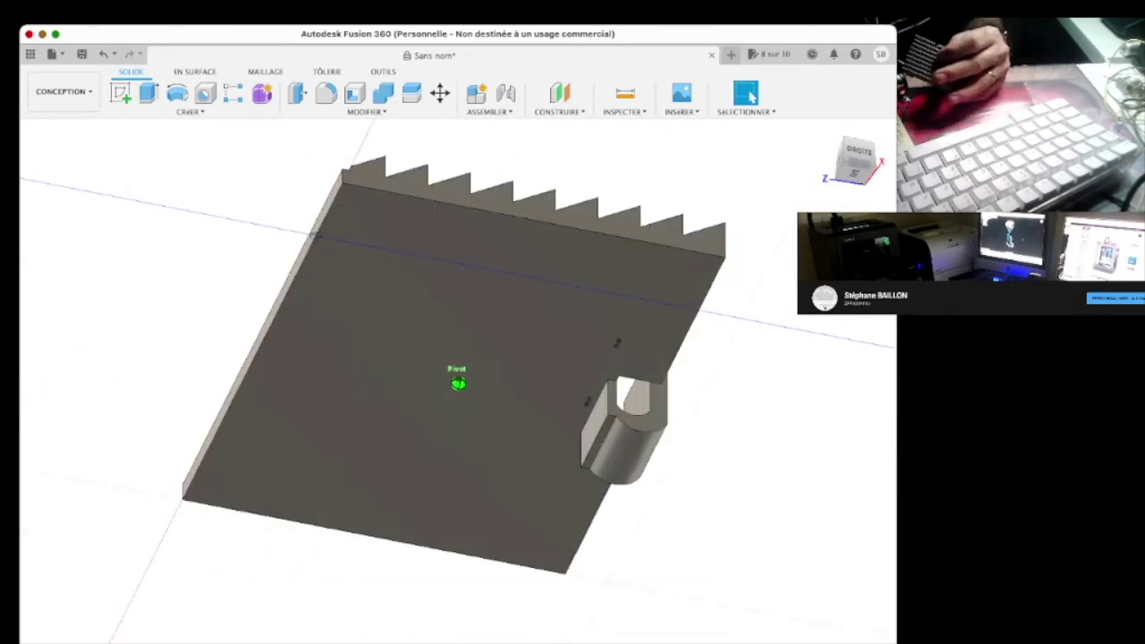
click(857, 157)
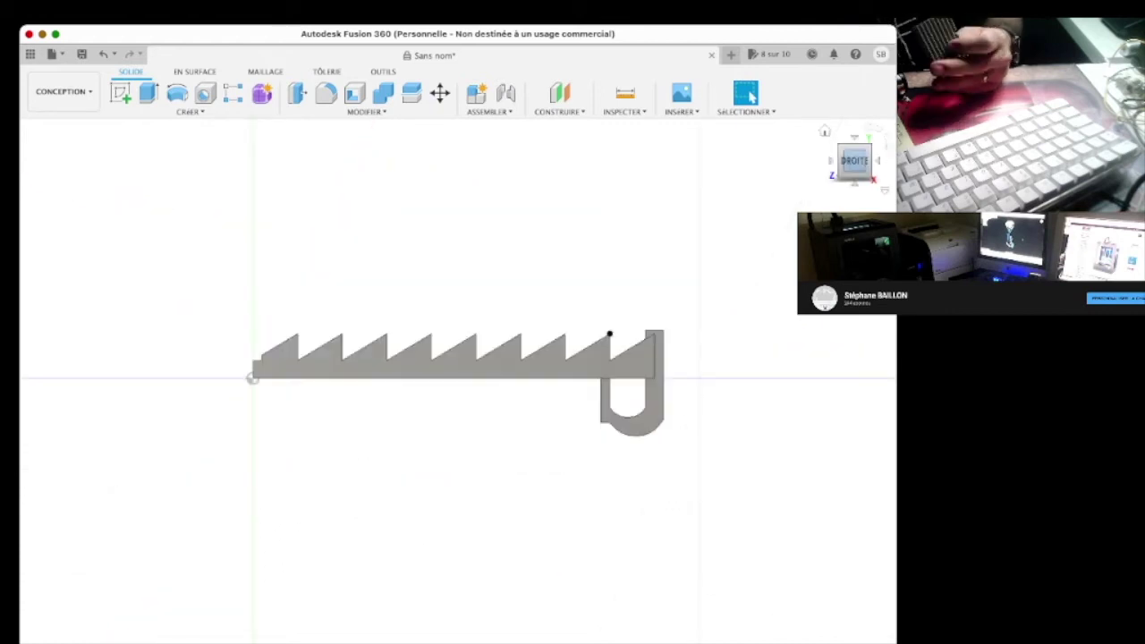
scroll(710, 381, down, 3)
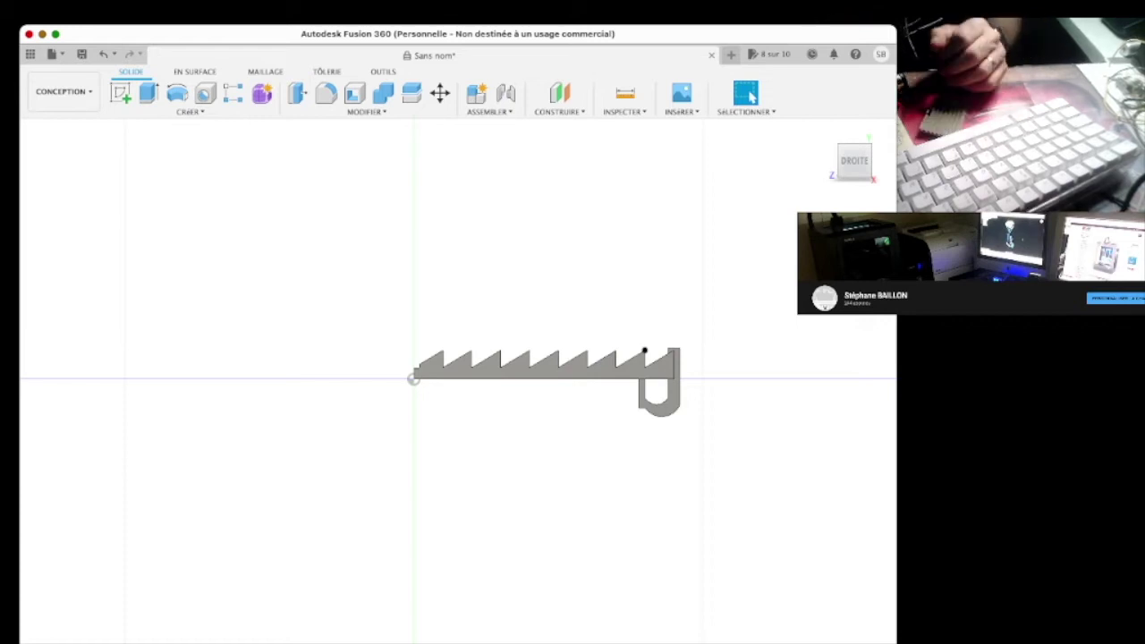
click(830, 160)
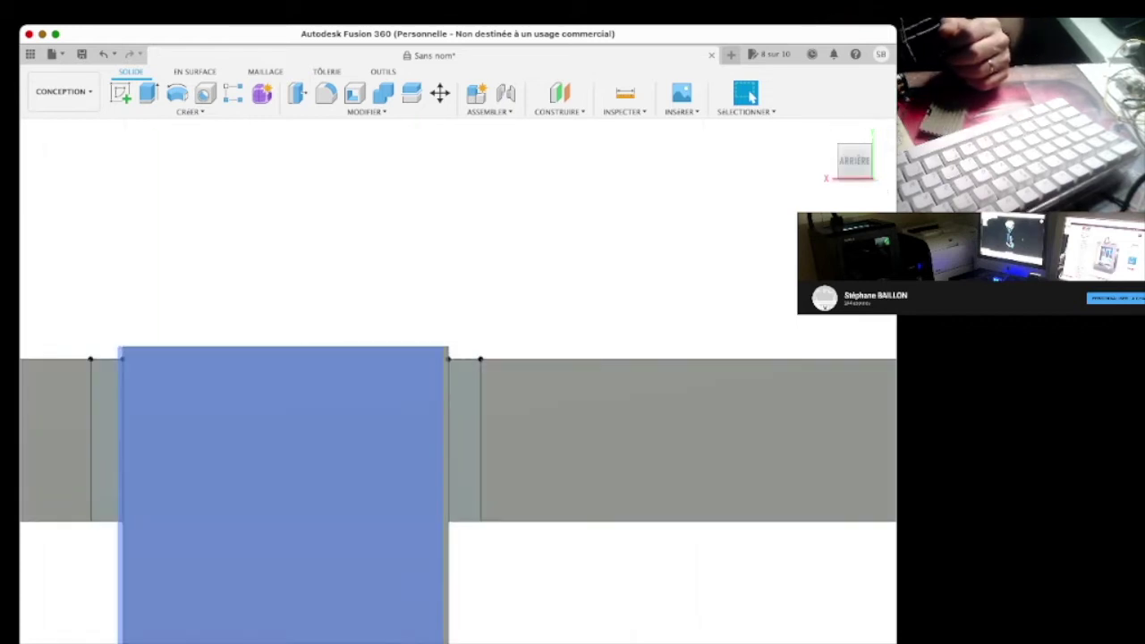
key(s)
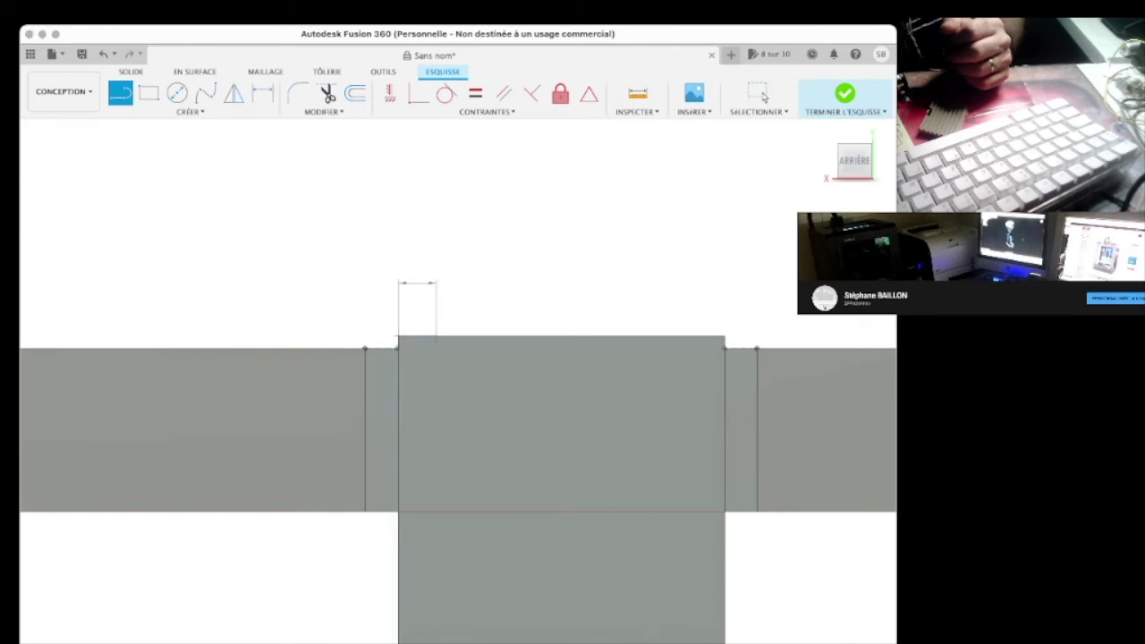
Replace the stray vertical line with a top-edge line inset 2.00 at each side
click(761, 94)
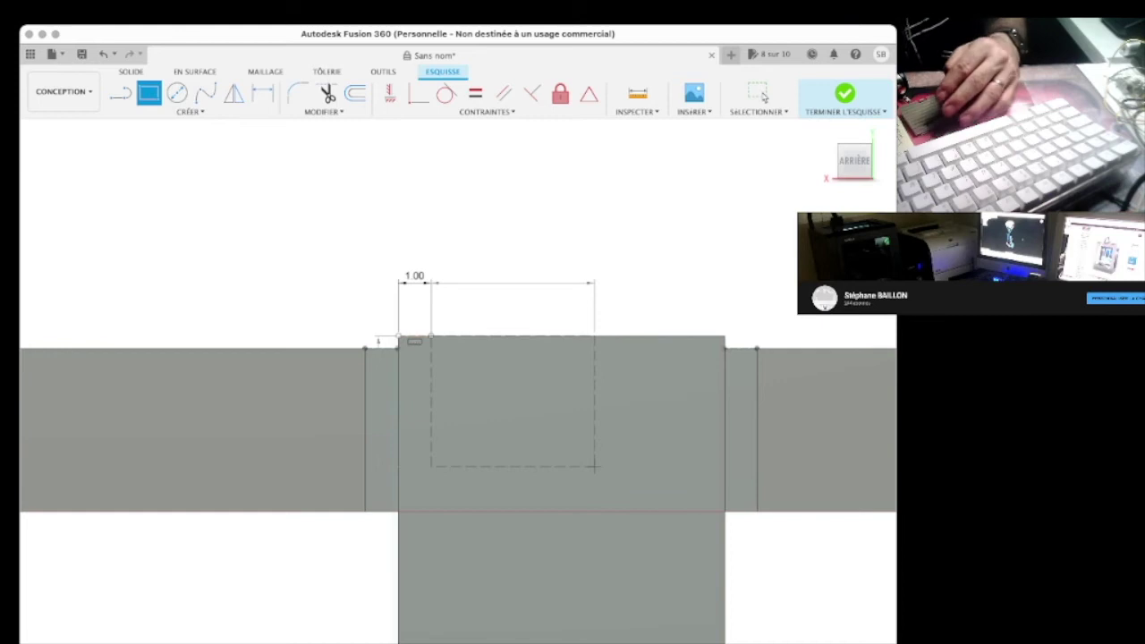
click(760, 93)
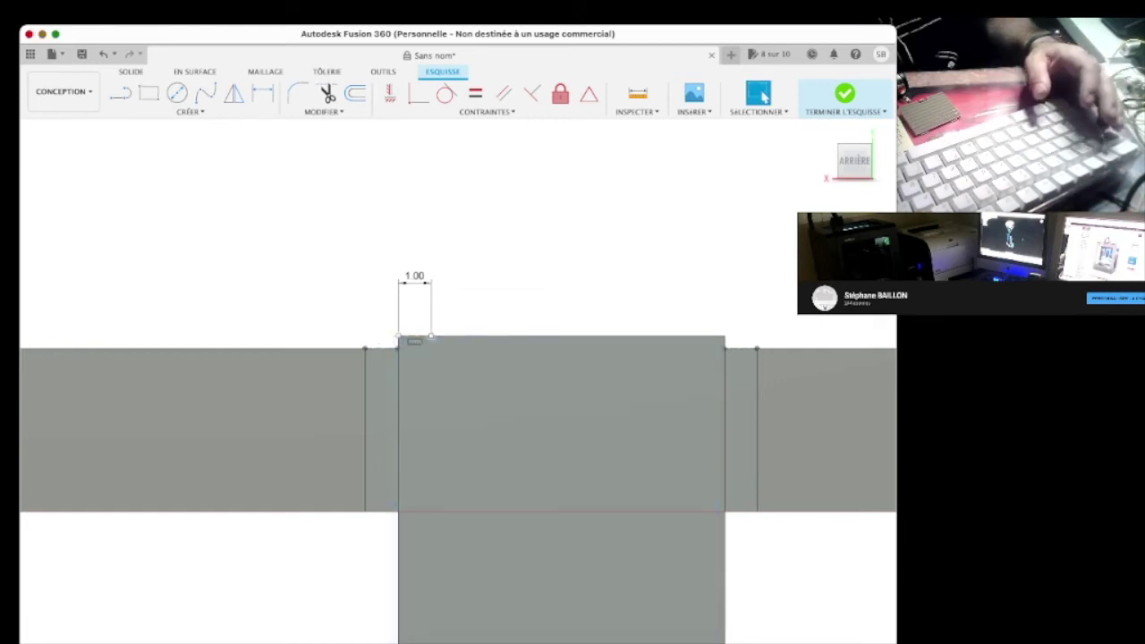
key(Delete)
key(l)
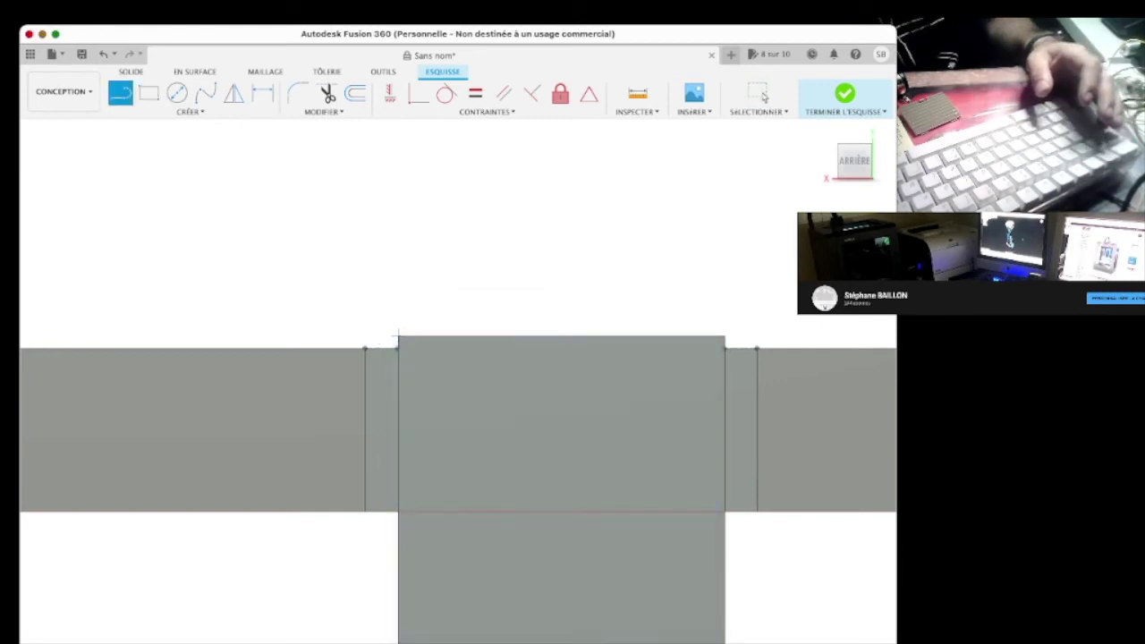
click(399, 338)
drag(464, 338, 464, 369)
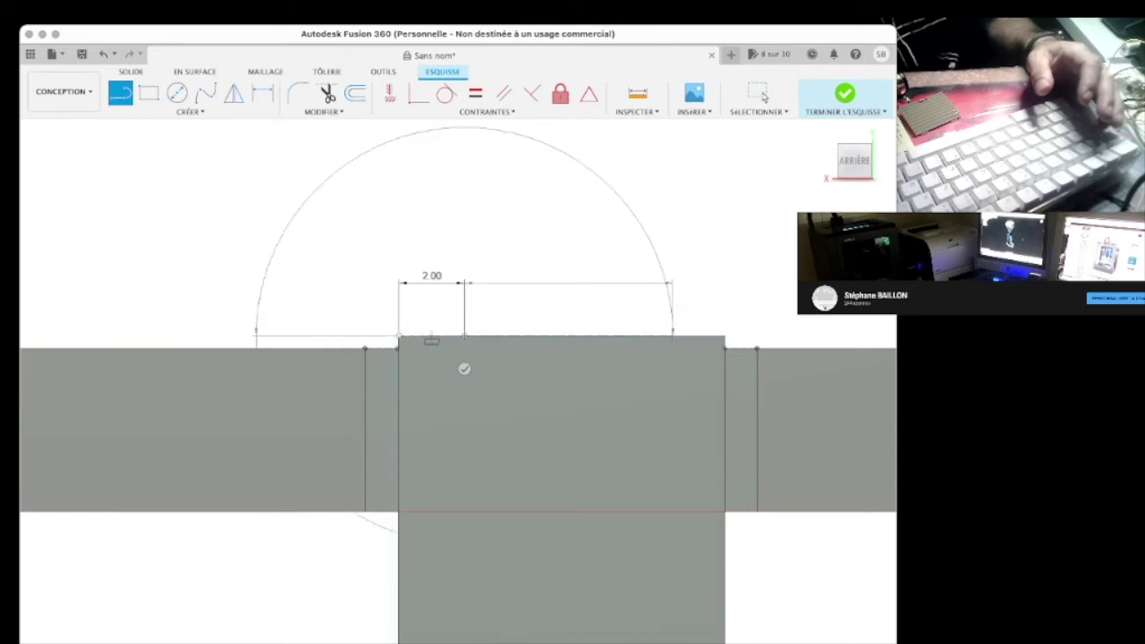
click(724, 338)
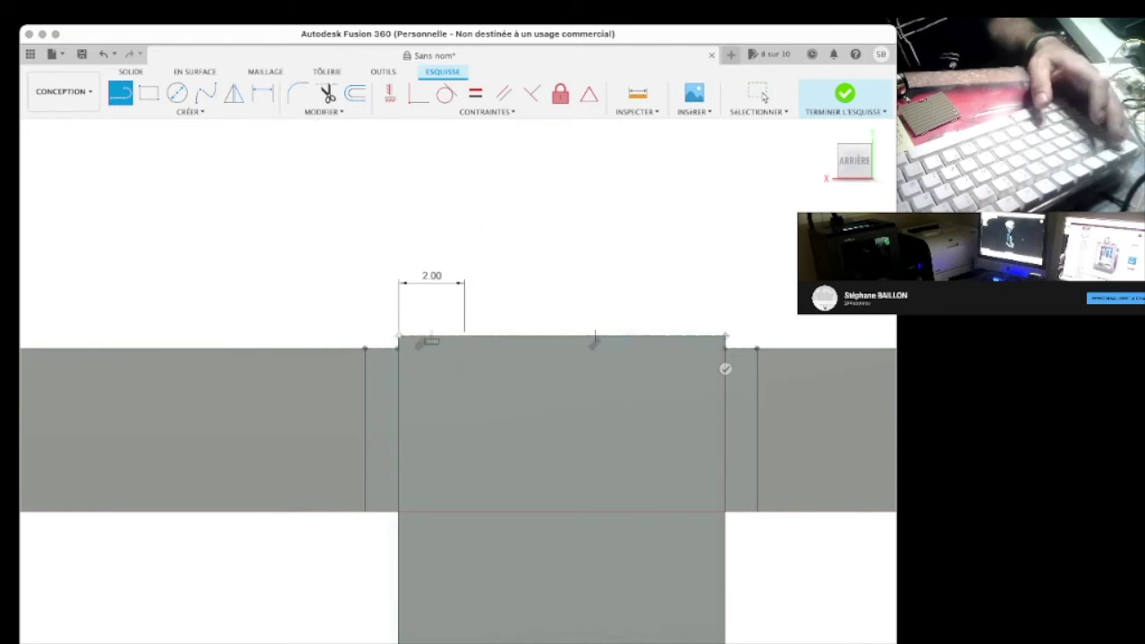
key(Escape)
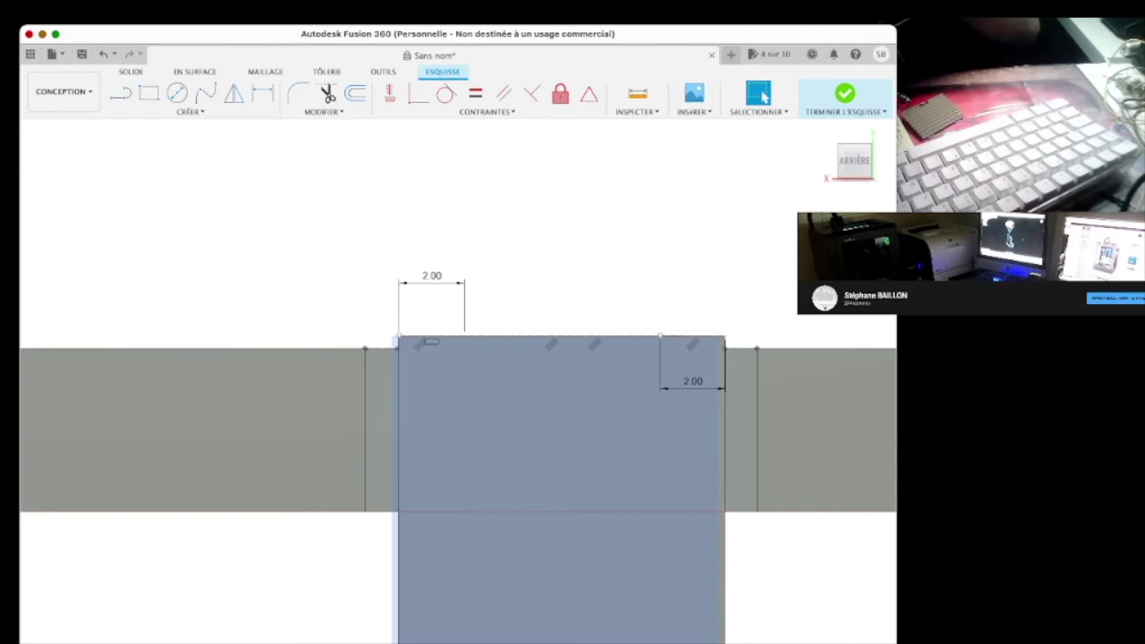
Draw a 6.00 × 4.00 rectangle 1.50 below the top edge and finish the sketch
key(r)
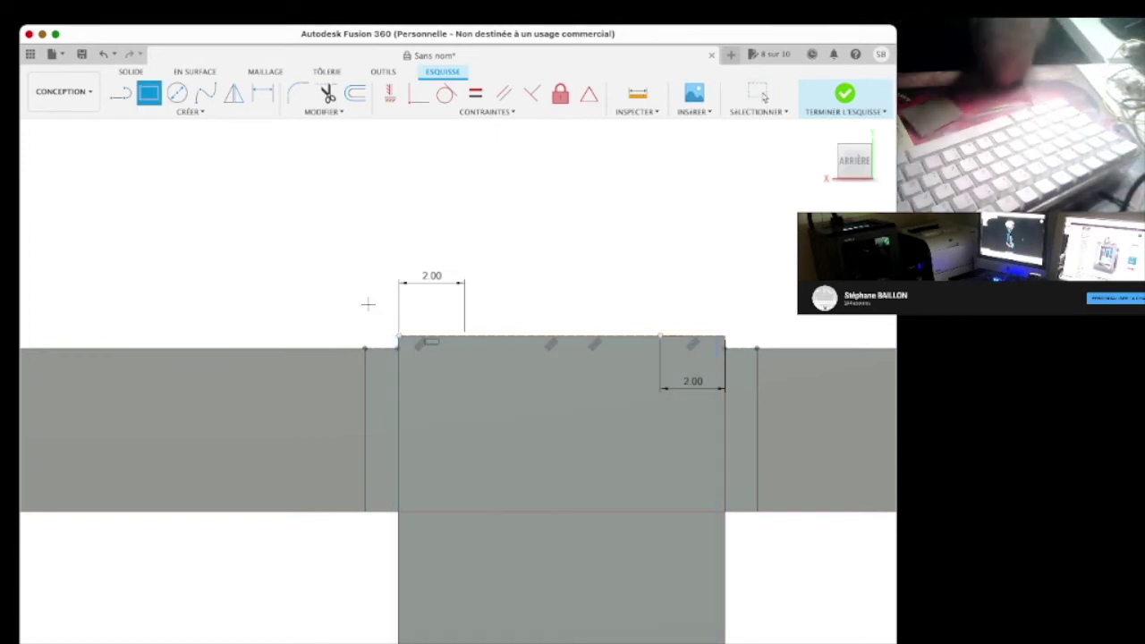
key(l)
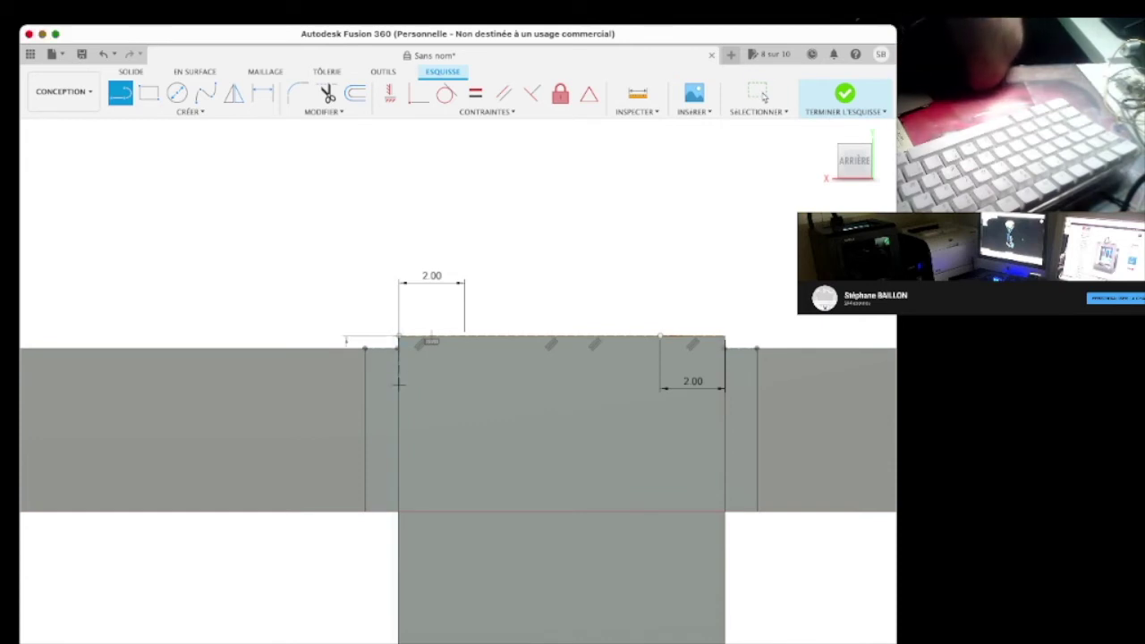
click(763, 97)
key(l)
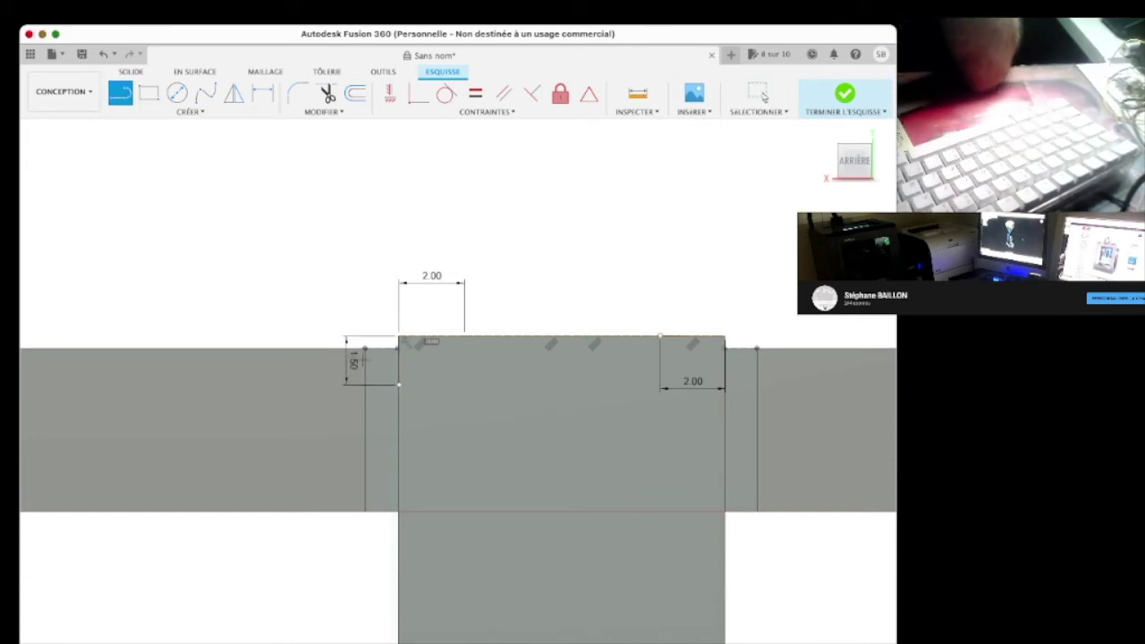
click(764, 97)
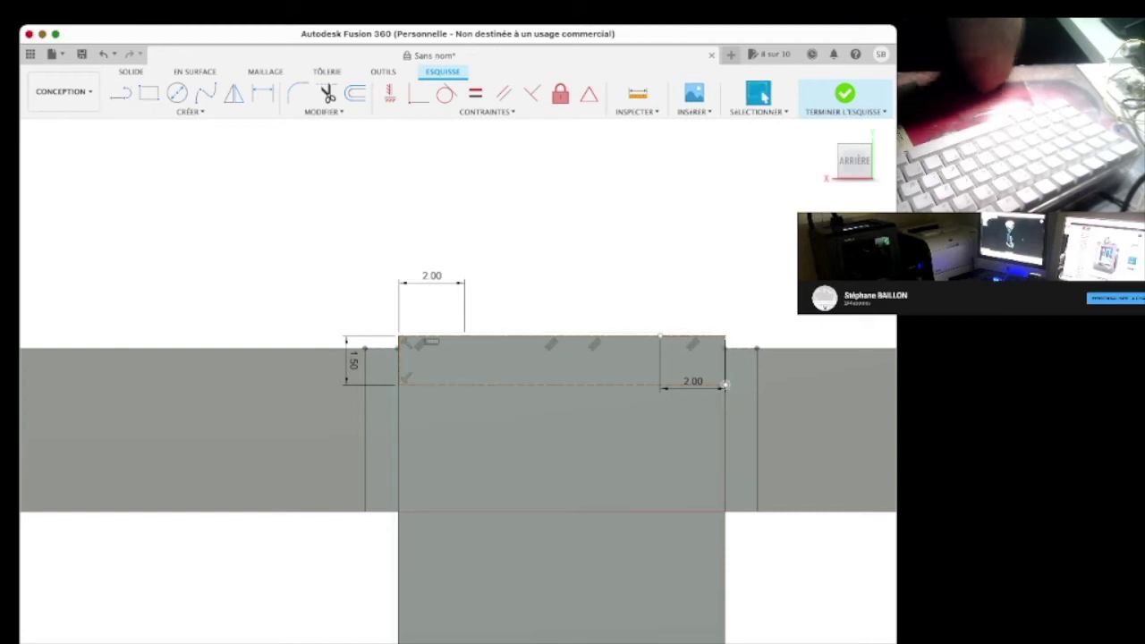
click(724, 385)
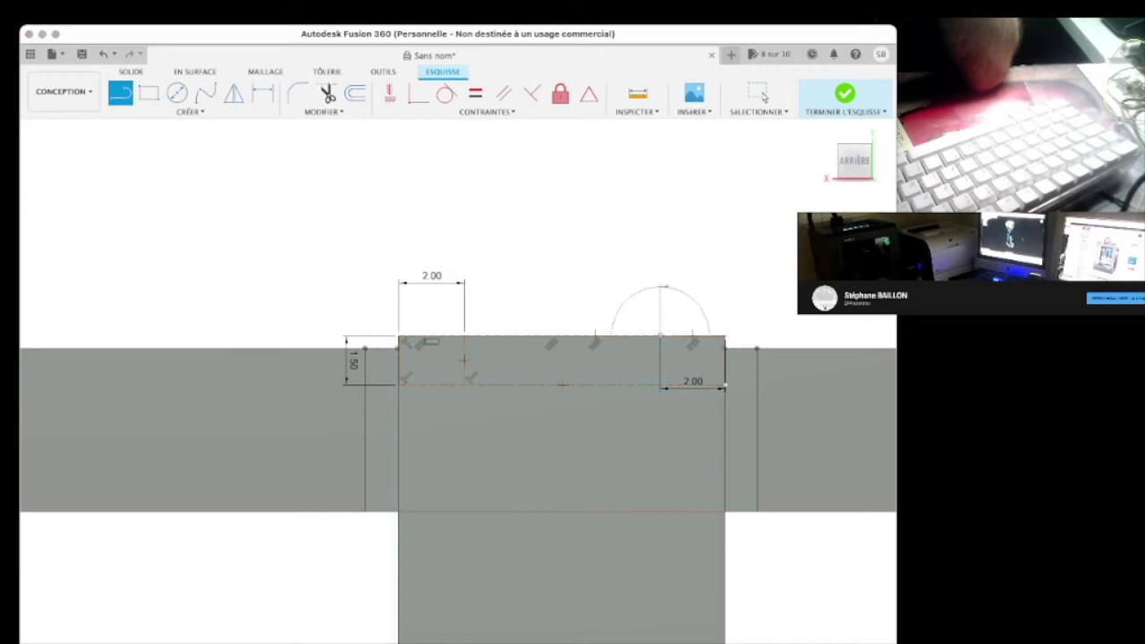
click(654, 379)
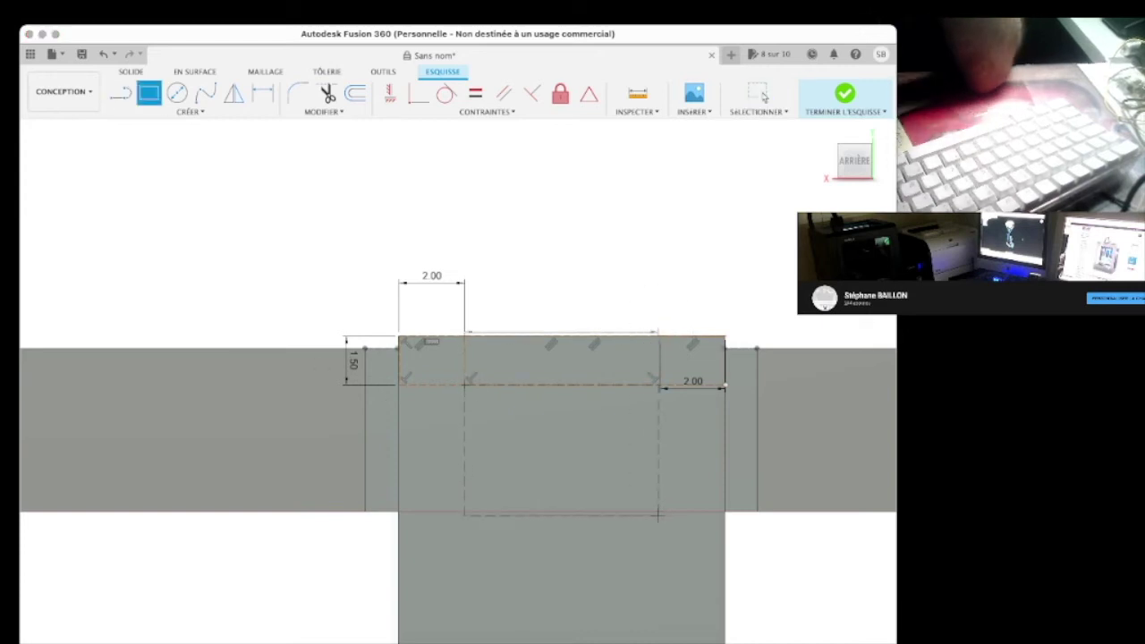
key(Return)
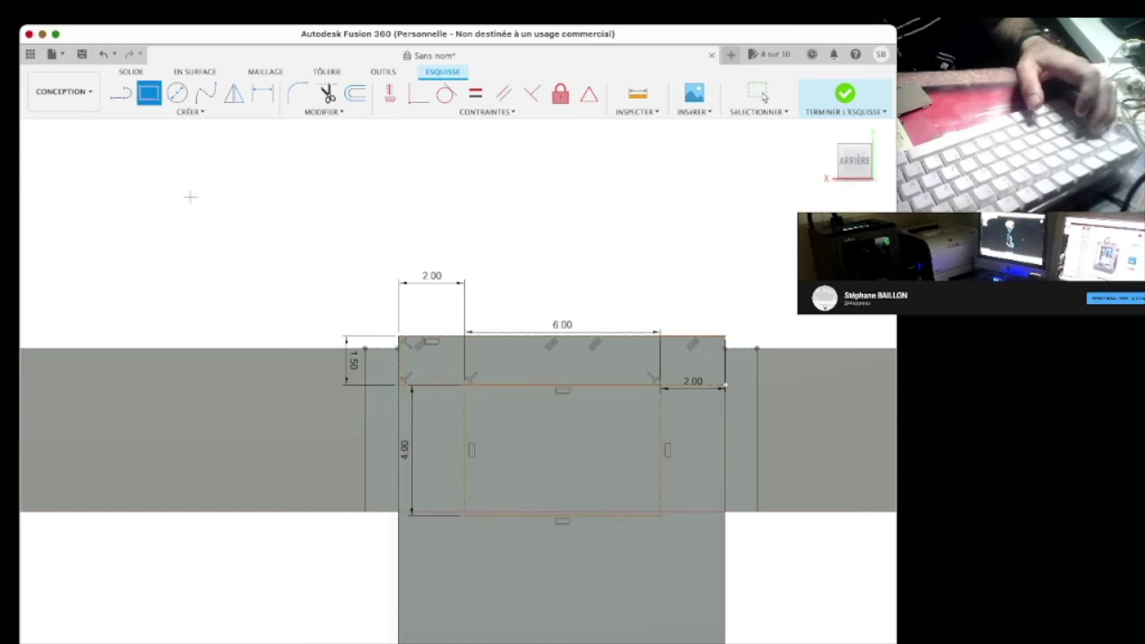
key(Escape)
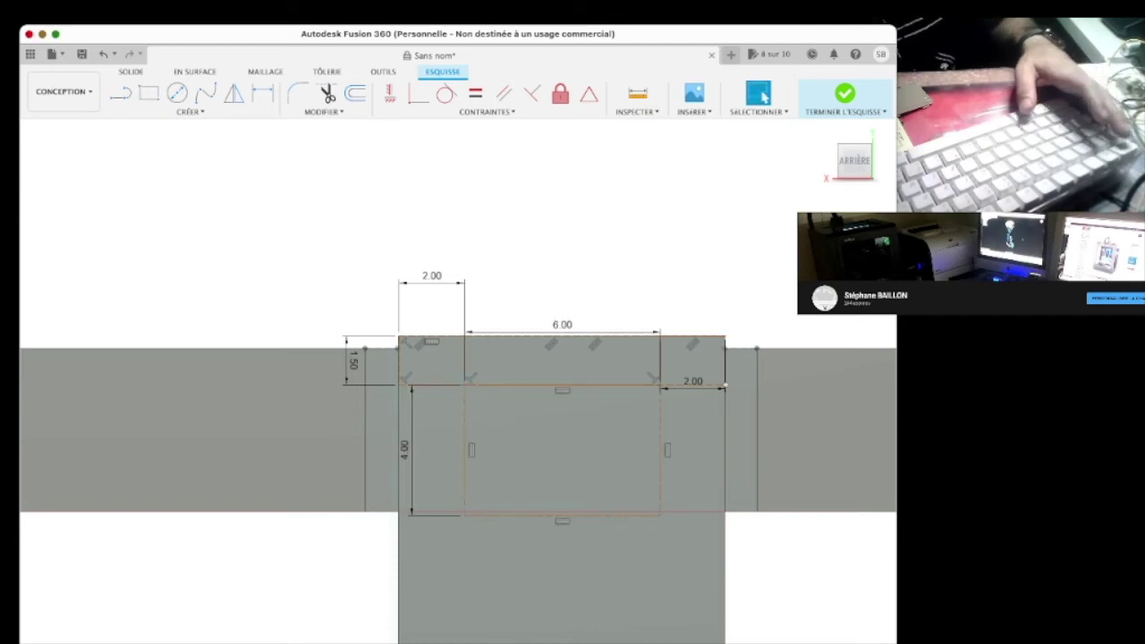
key(r)
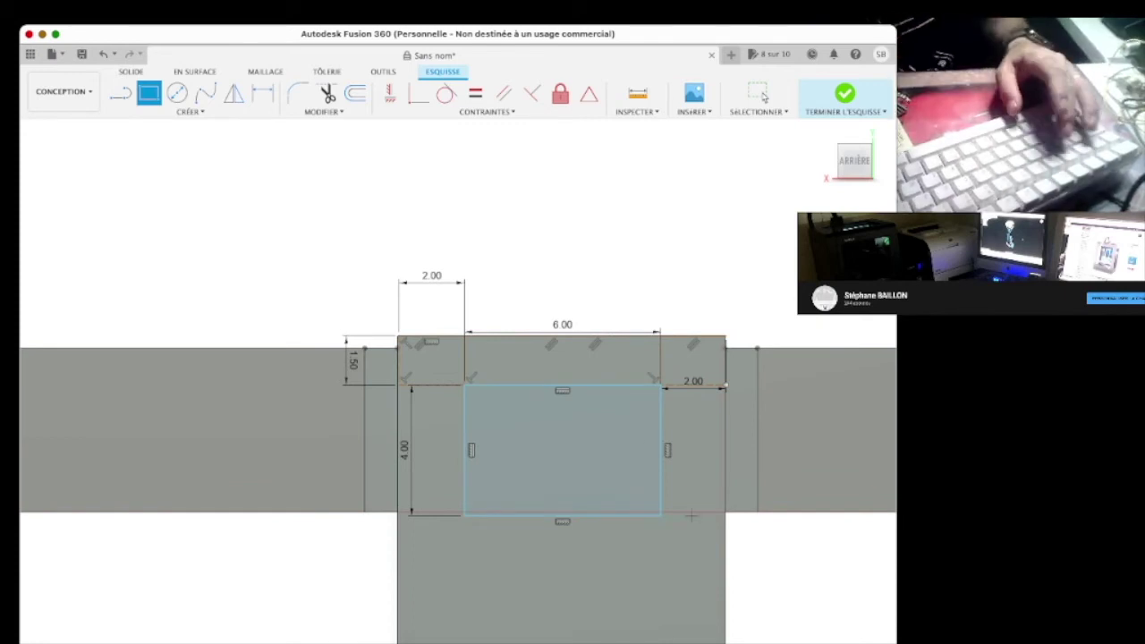
key(e)
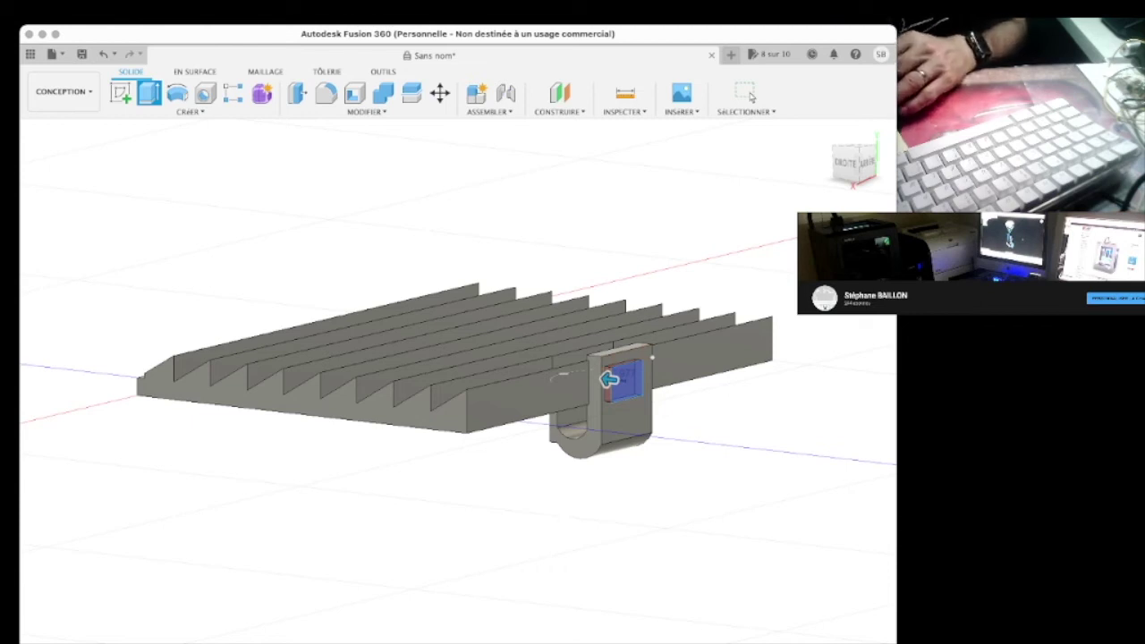
Cancel the extrusion and sketch the rectangle on the central back face
click(750, 94)
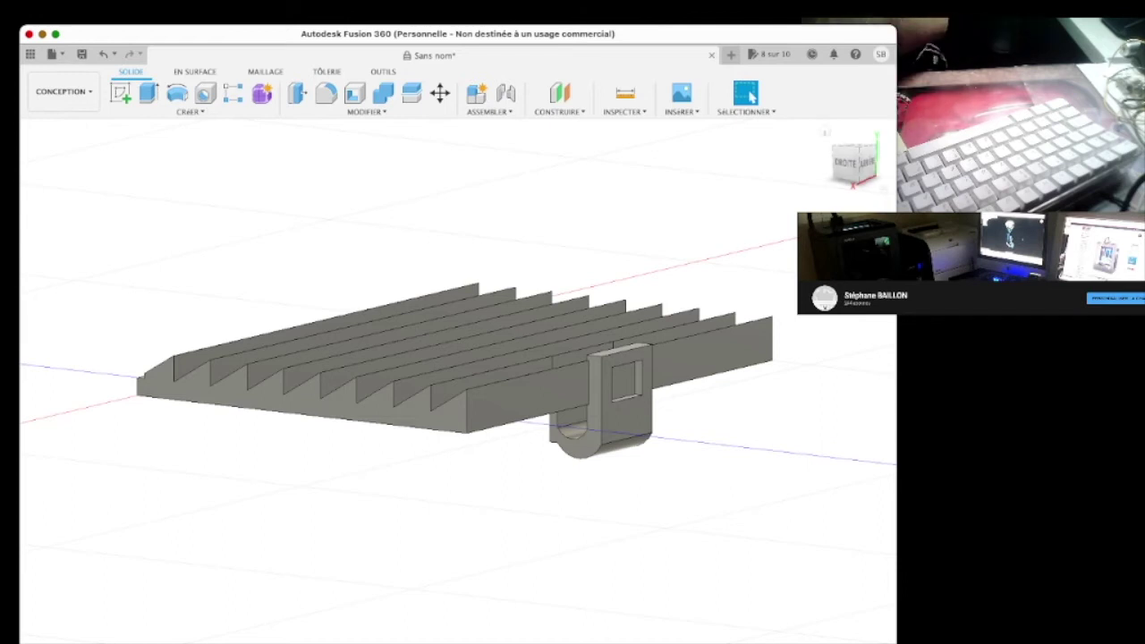
click(854, 161)
scroll(441, 379, up, 2)
scroll(441, 378, up, 3)
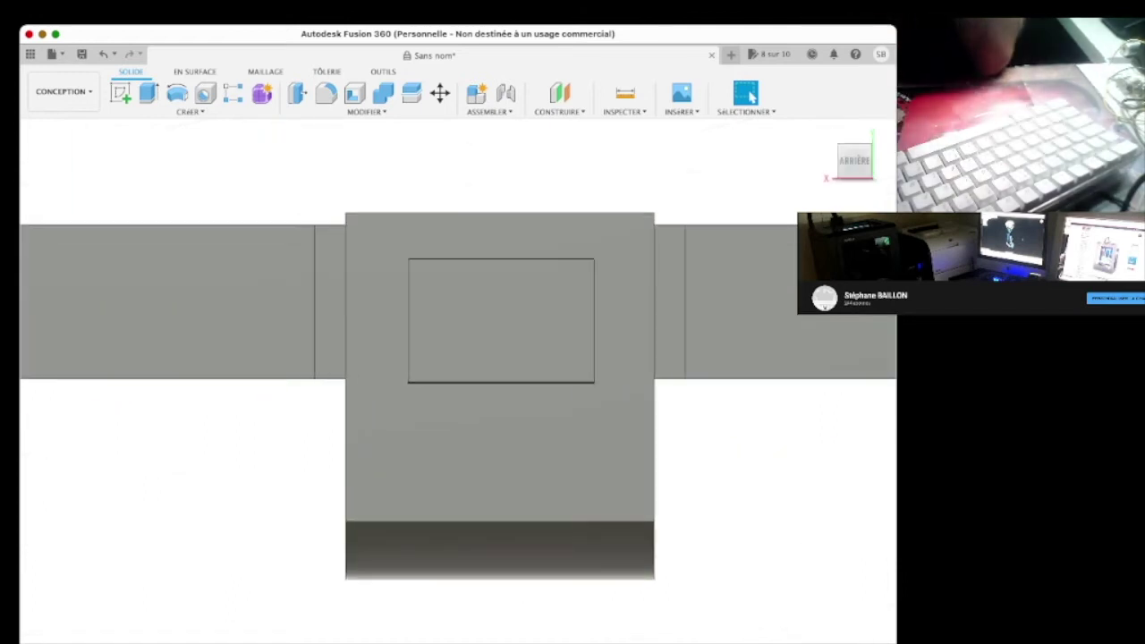
click(120, 93)
click(501, 321)
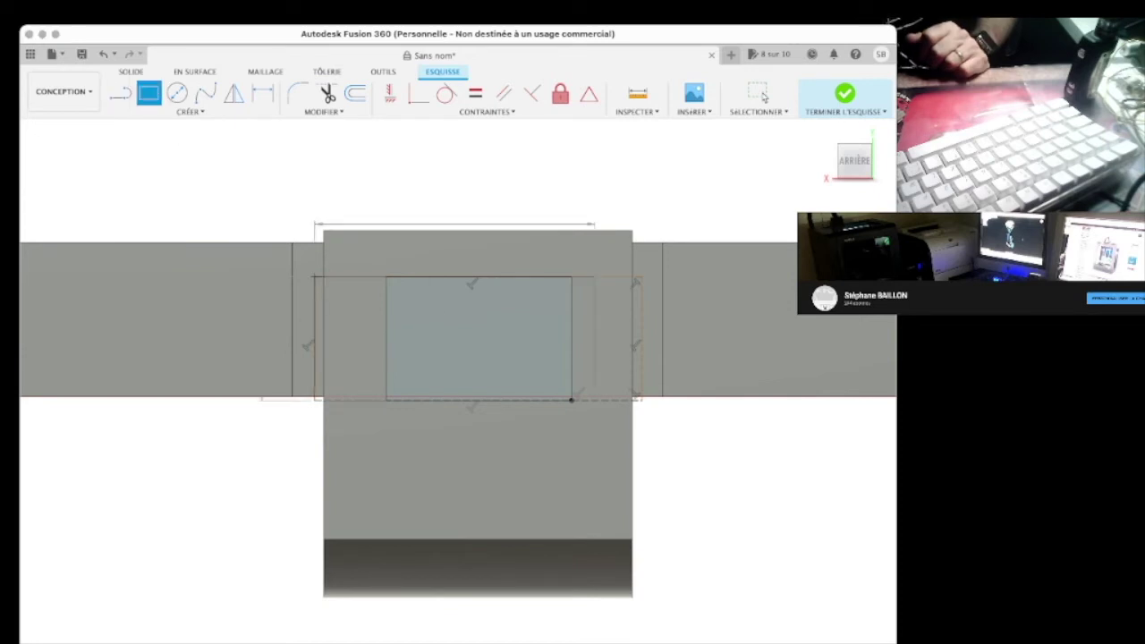
key(Return)
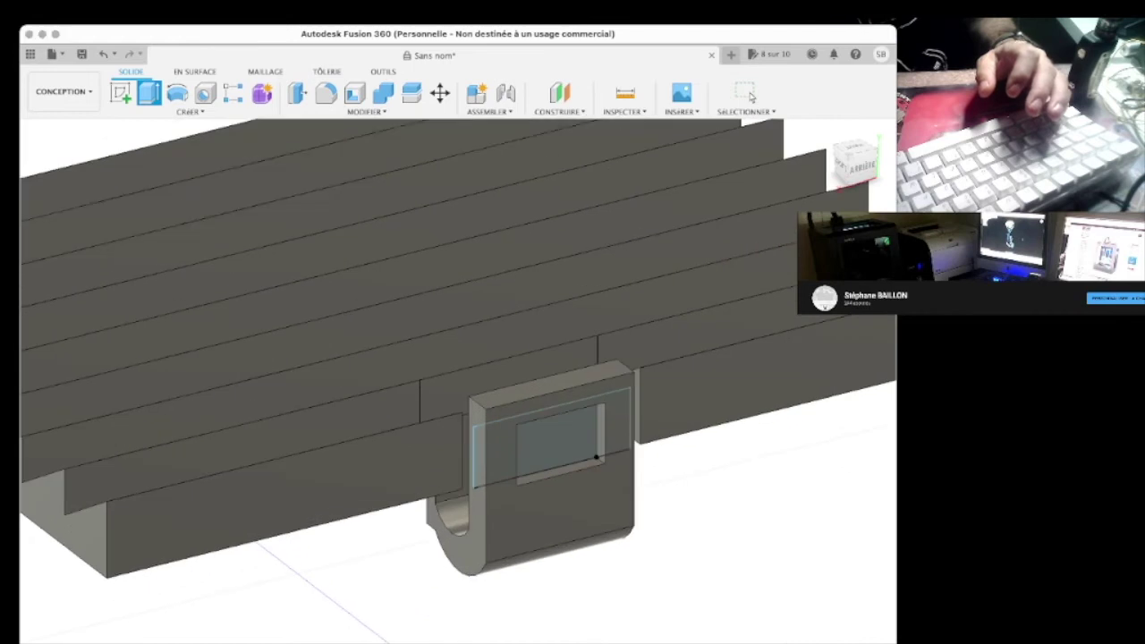
Extrude the rectangle profile into the tab as a cut
click(557, 439)
drag(620, 427, 659, 460)
key(Return)
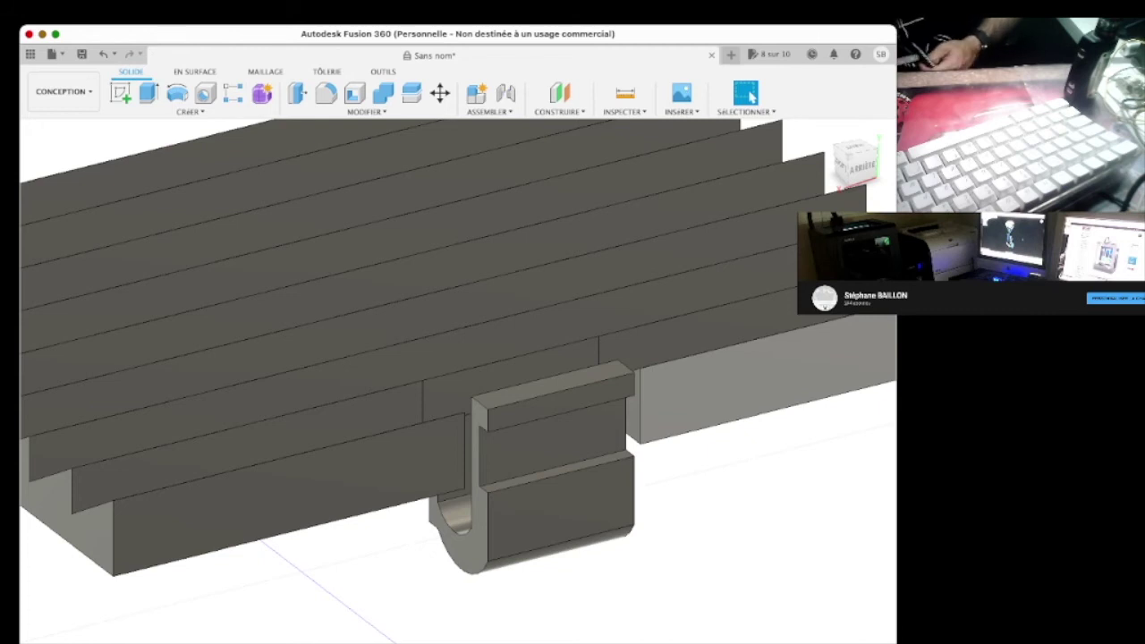
click(868, 166)
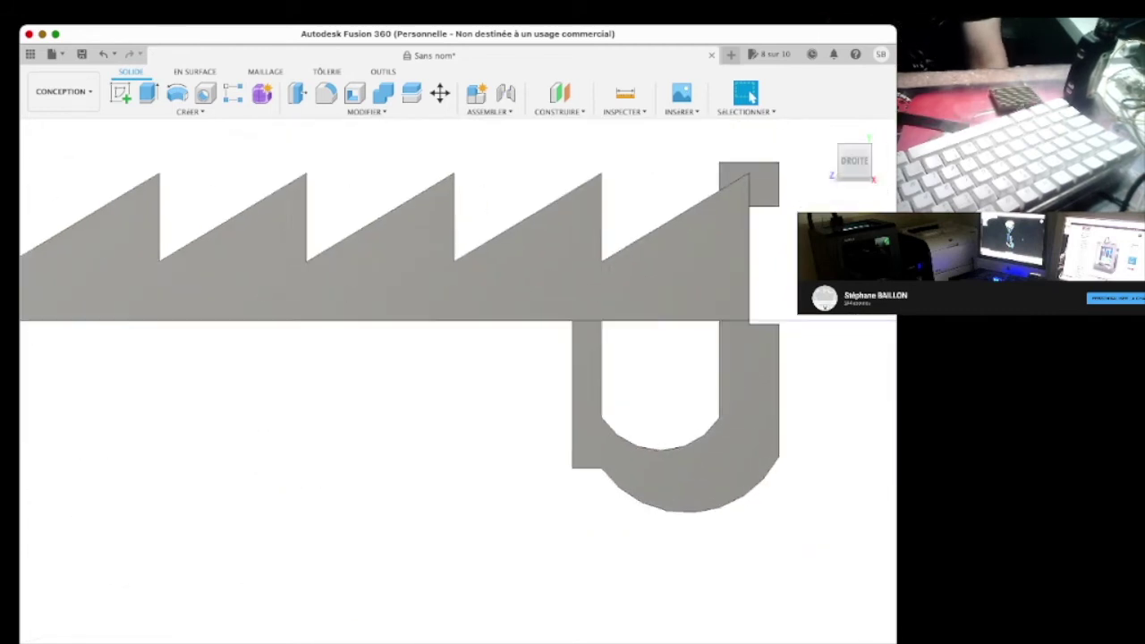
On the U face, sketch a 2.00 vertical line at the arm's top and close the adjoining profile
scroll(789, 339, up, 3)
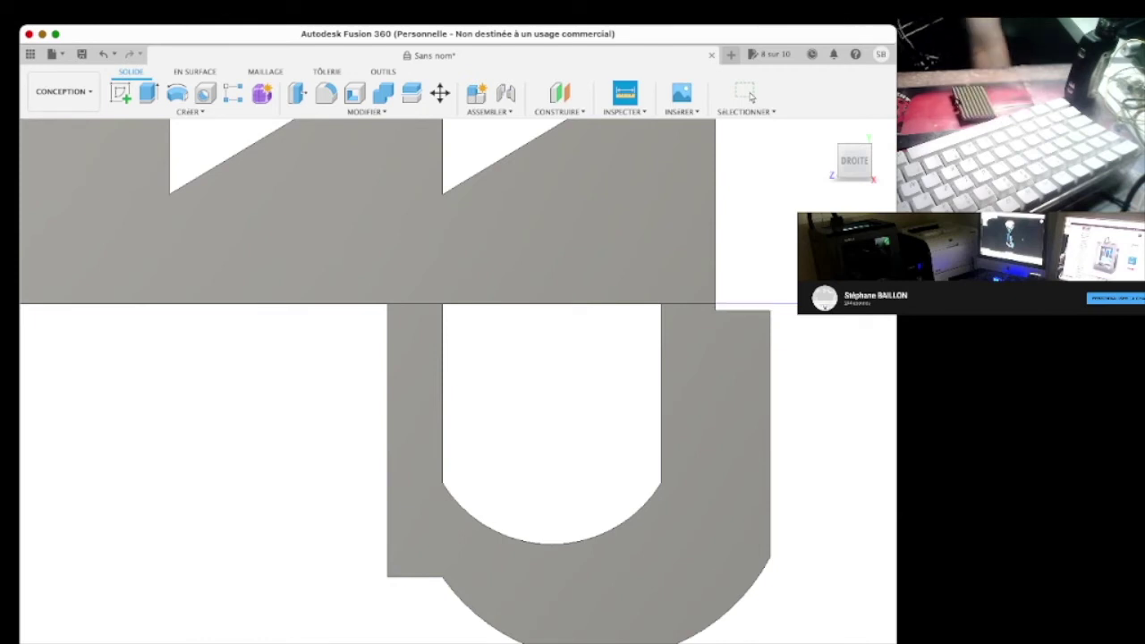
click(121, 92)
click(414, 429)
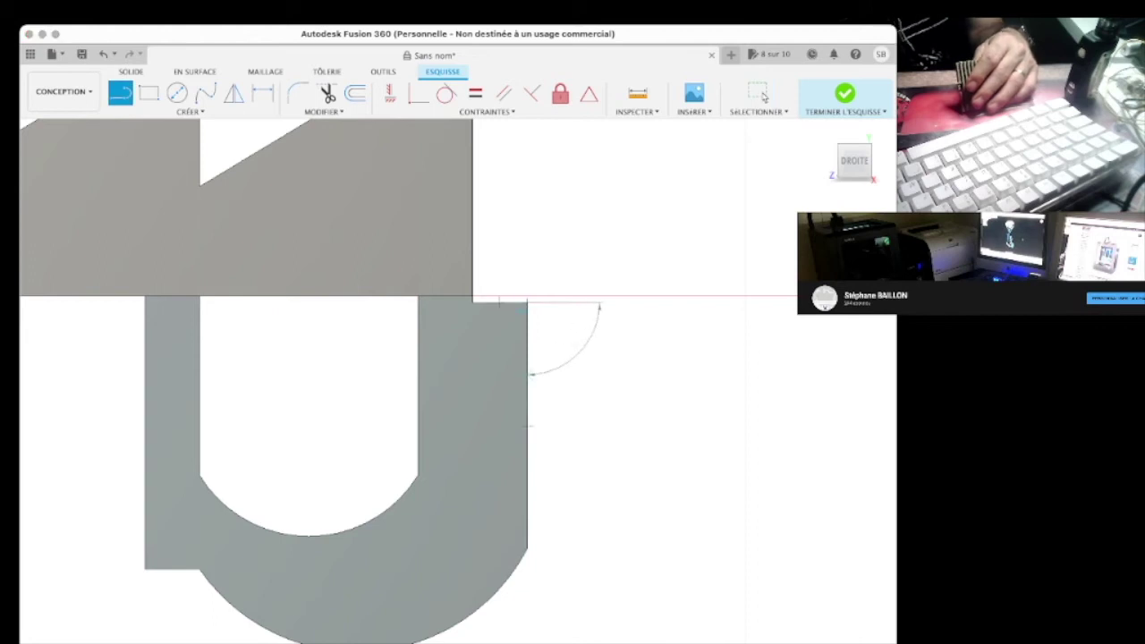
click(527, 412)
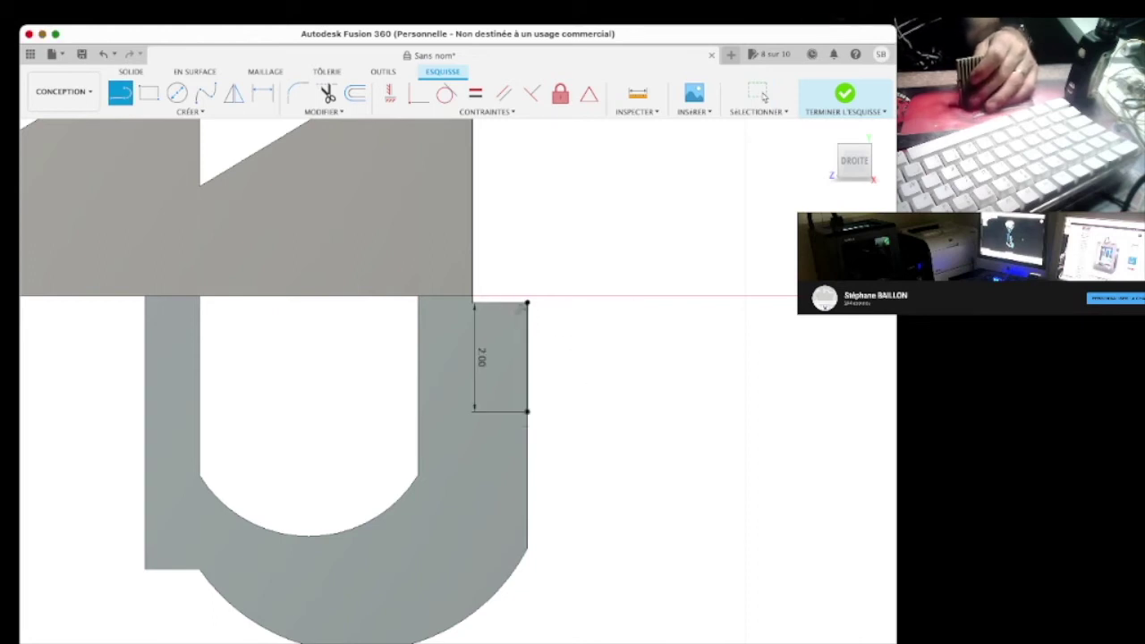
key(Escape)
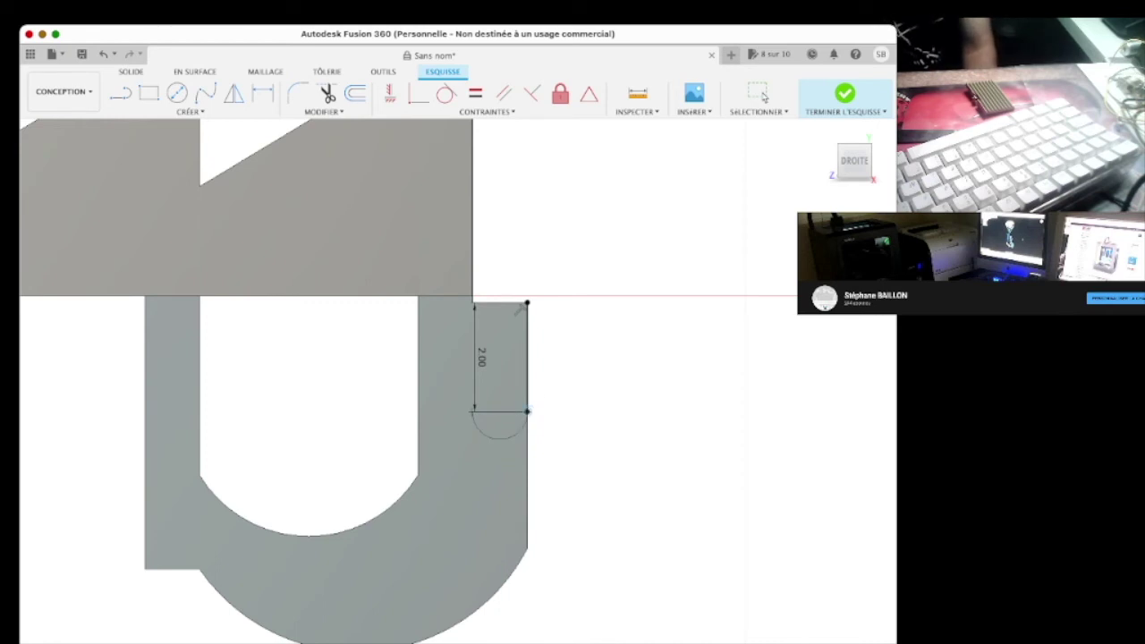
click(760, 94)
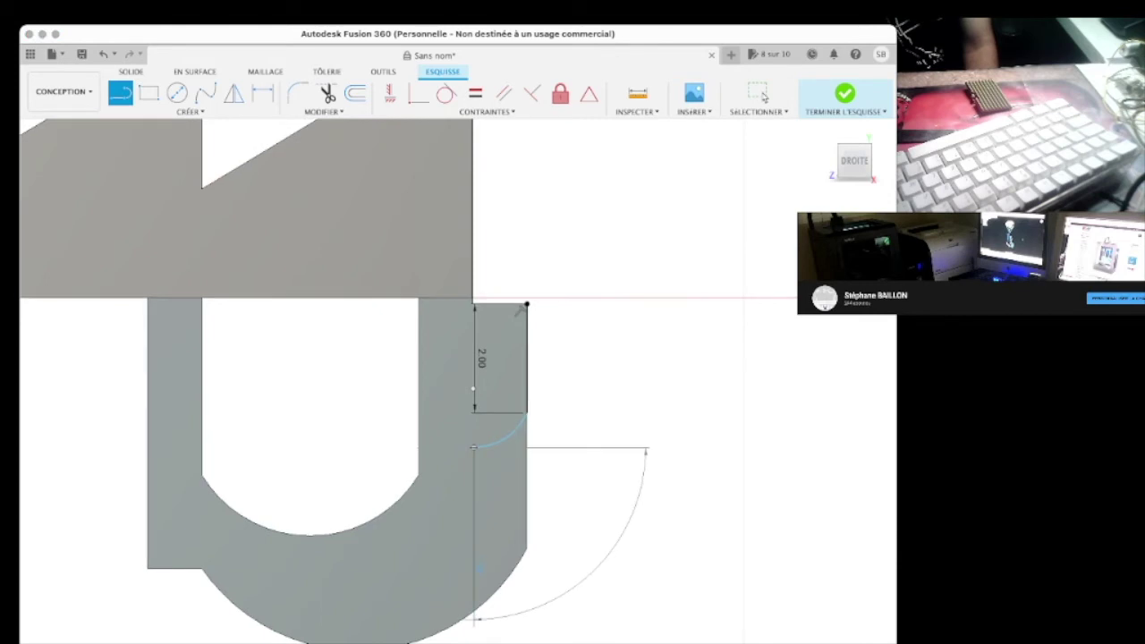
click(609, 611)
click(610, 411)
click(528, 412)
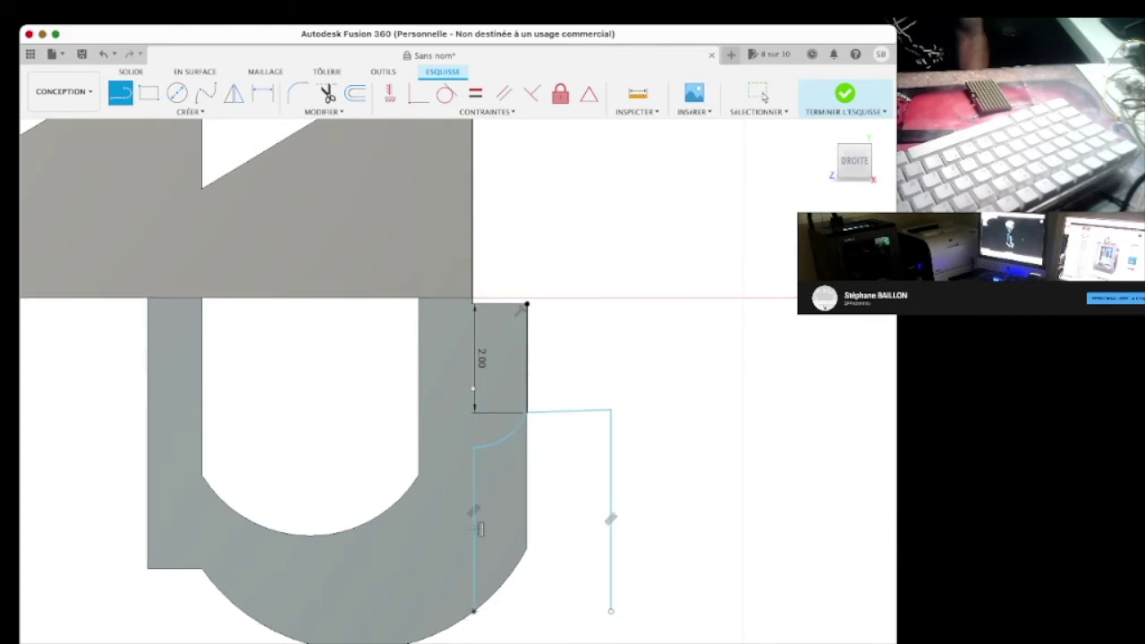
scroll(627, 463, down, 2)
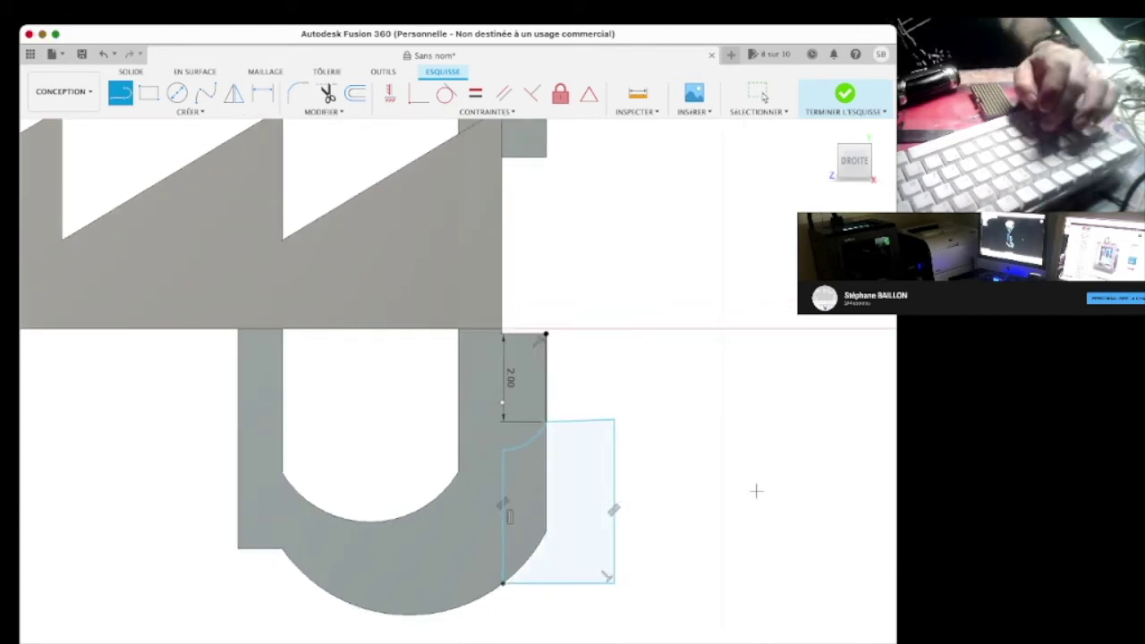
key(Escape)
Extrude the new side profile, lengthening it toward the right, and orbit to check
key(e)
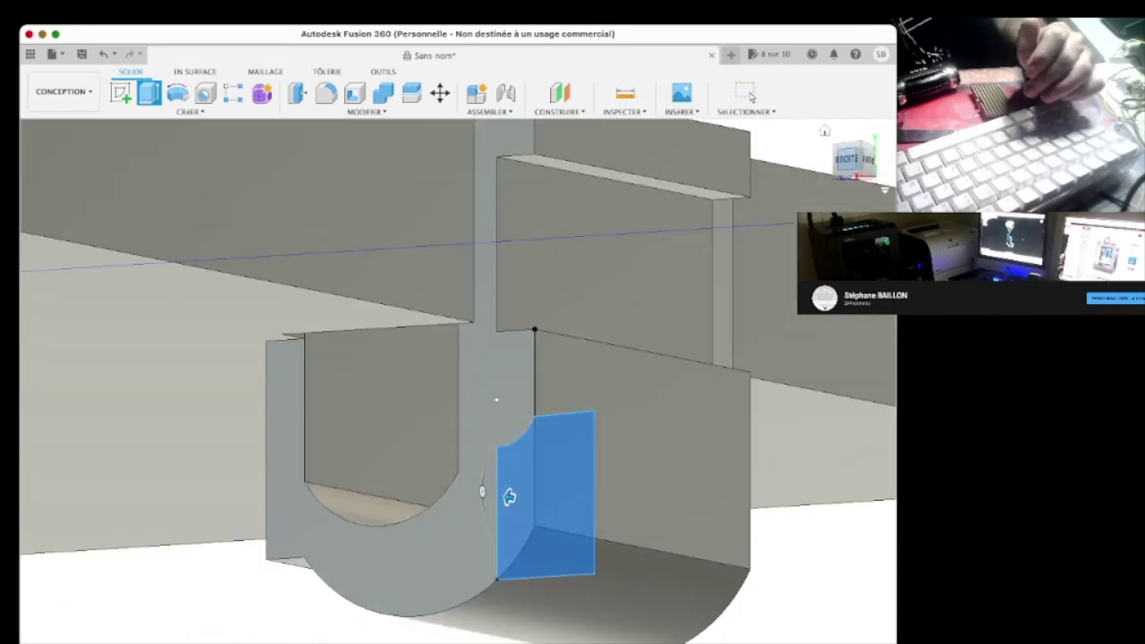
drag(644, 520, 757, 542)
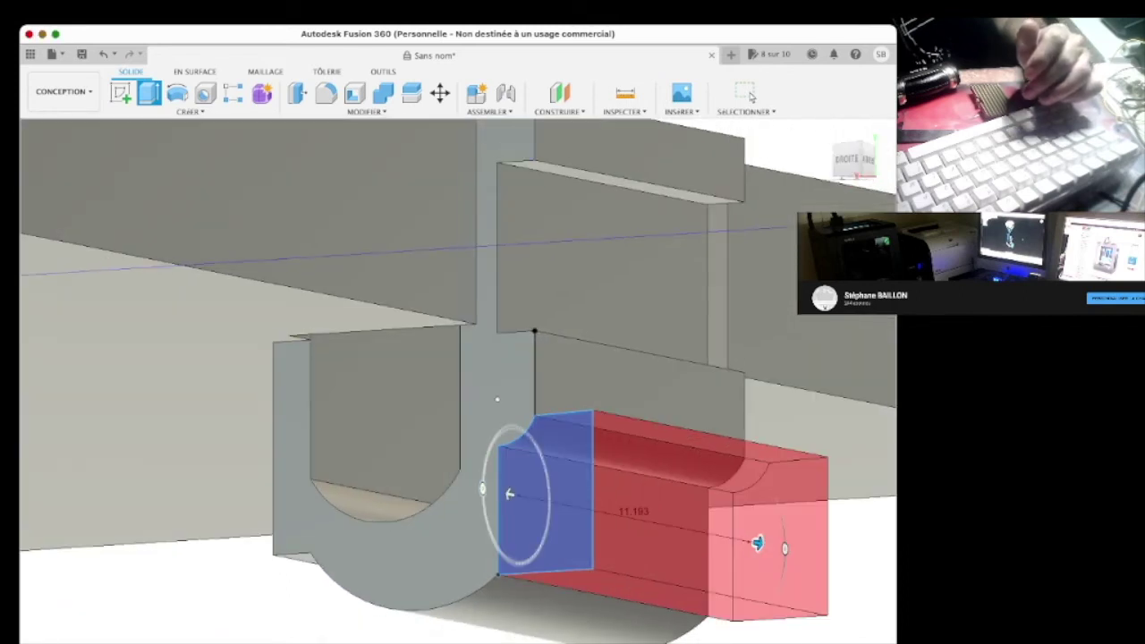
key(Return)
scroll(458, 382, down, 5)
shift+middle_drag(458, 383, 458, 383)
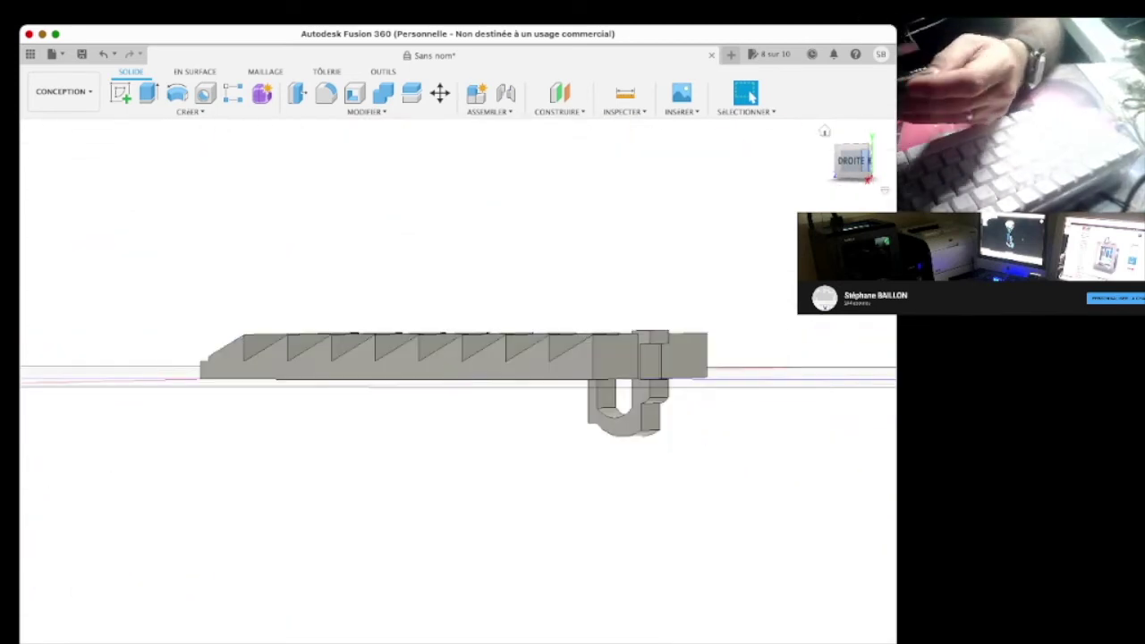
mouse_move(854, 159)
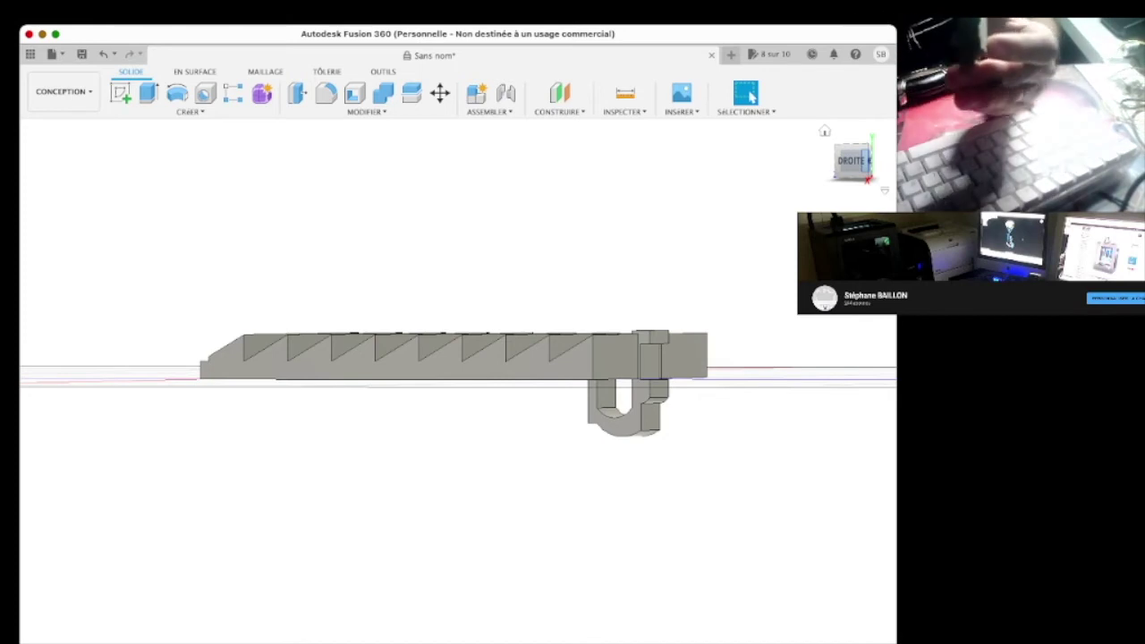
Start a sketch on the front plane and draw a 9.00 line
click(861, 161)
click(877, 161)
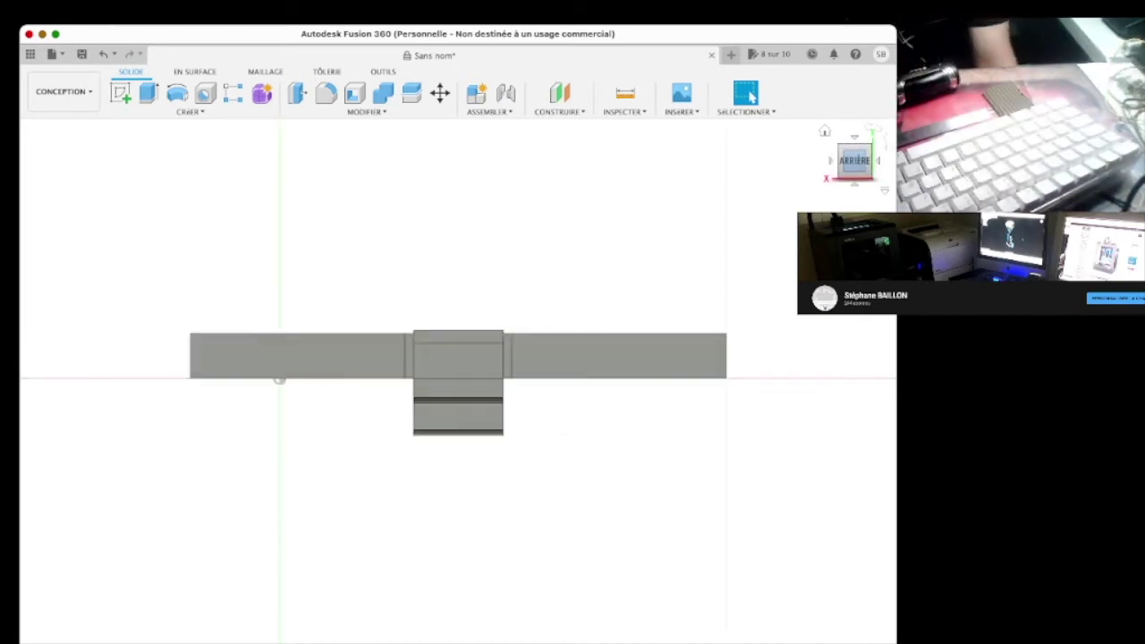
click(878, 161)
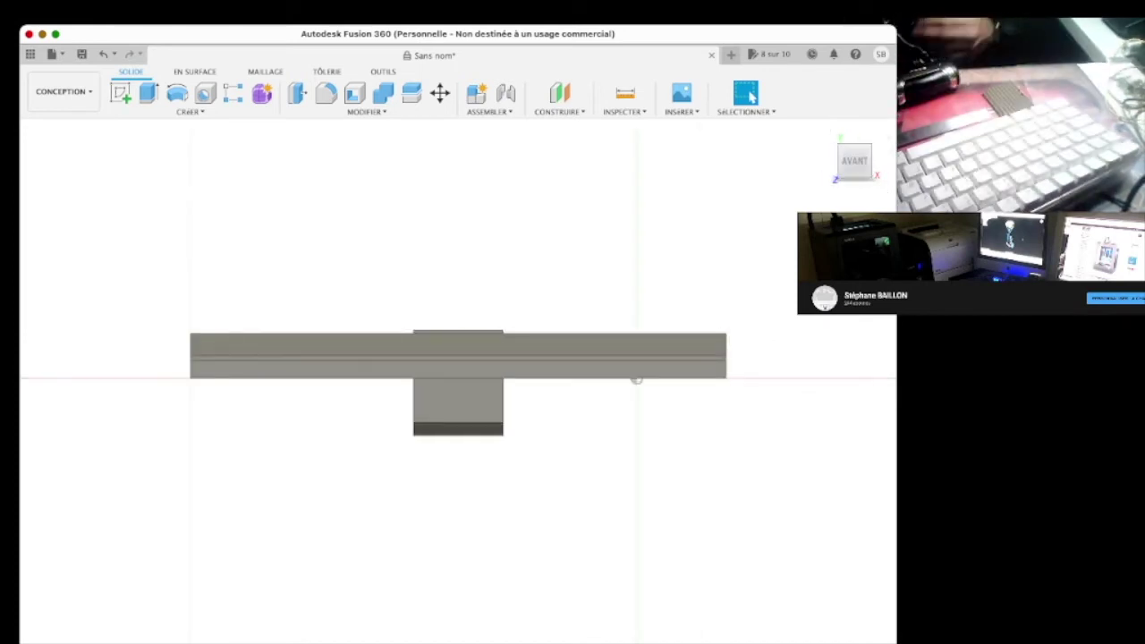
key(s)
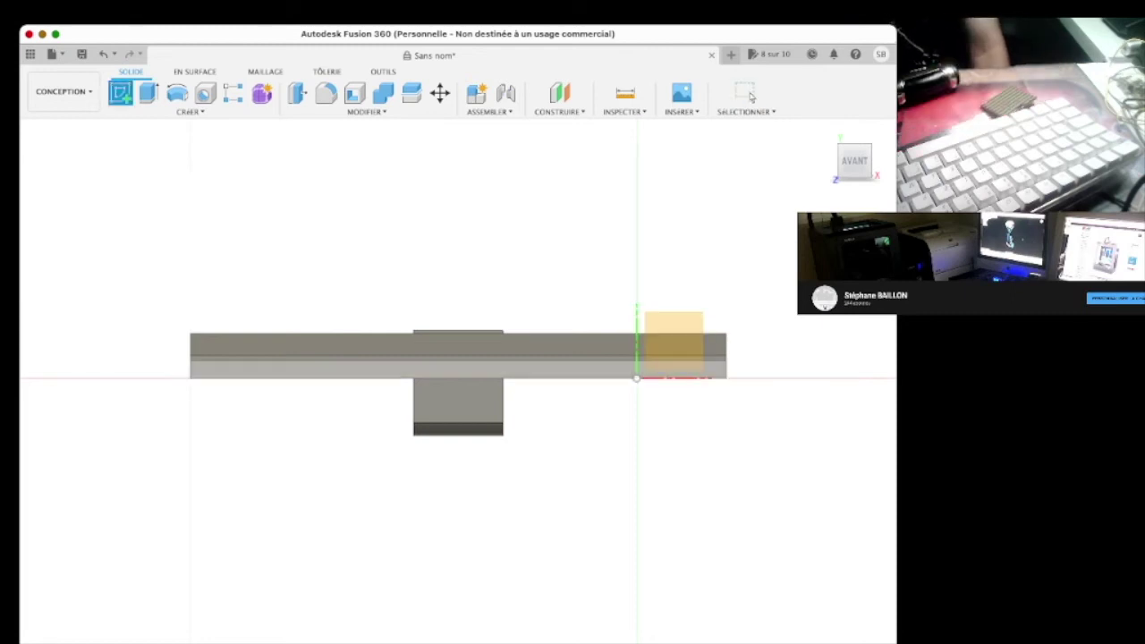
click(673, 340)
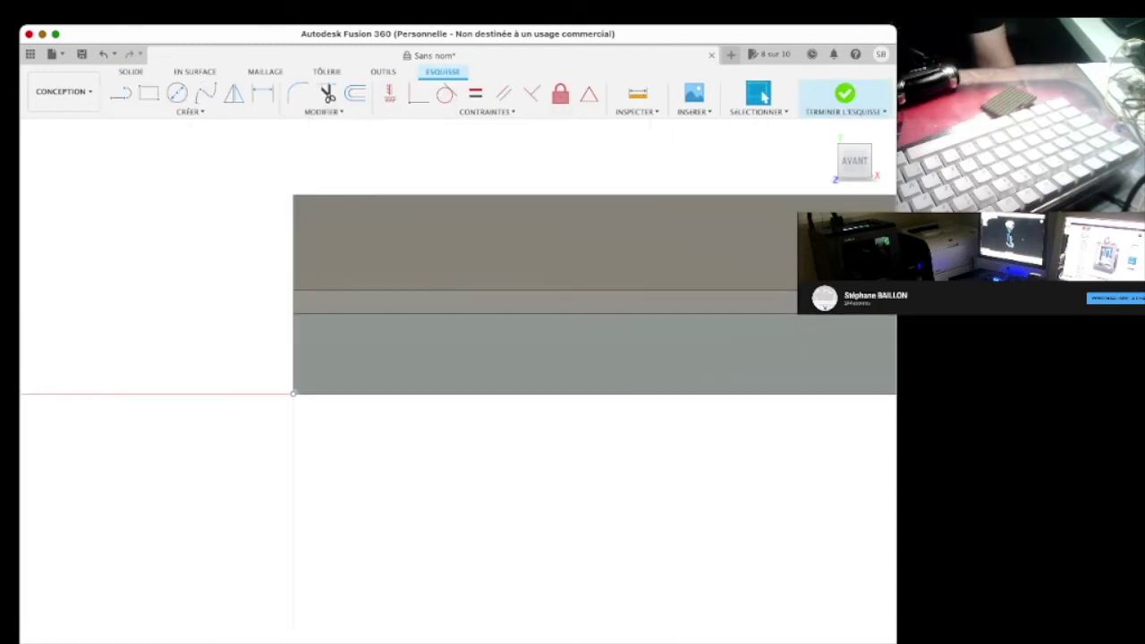
key(l)
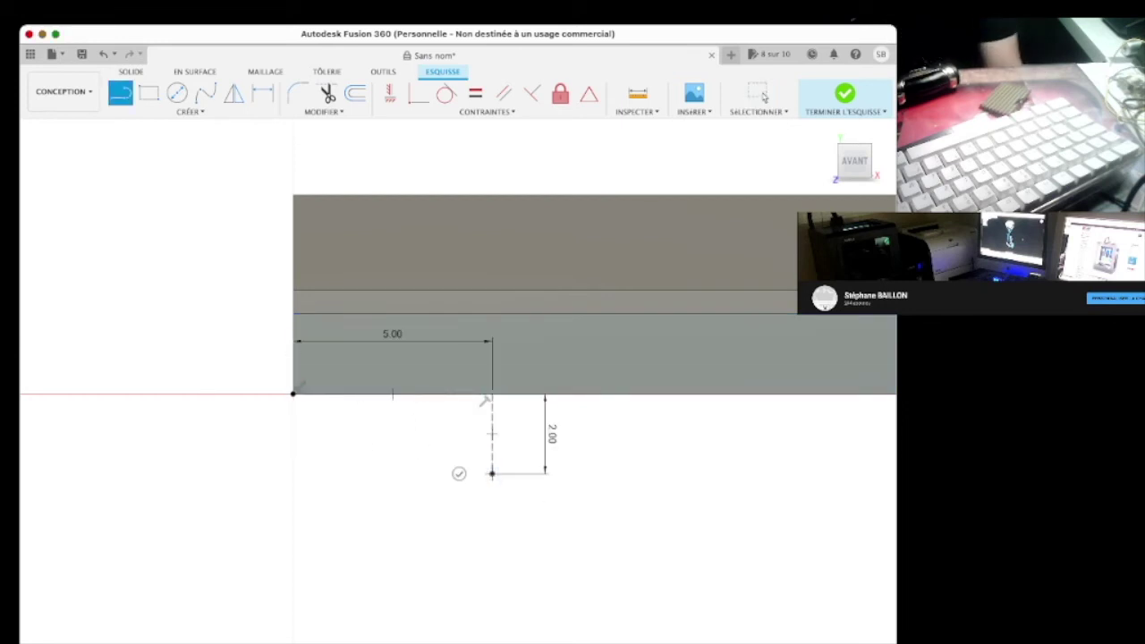
click(851, 473)
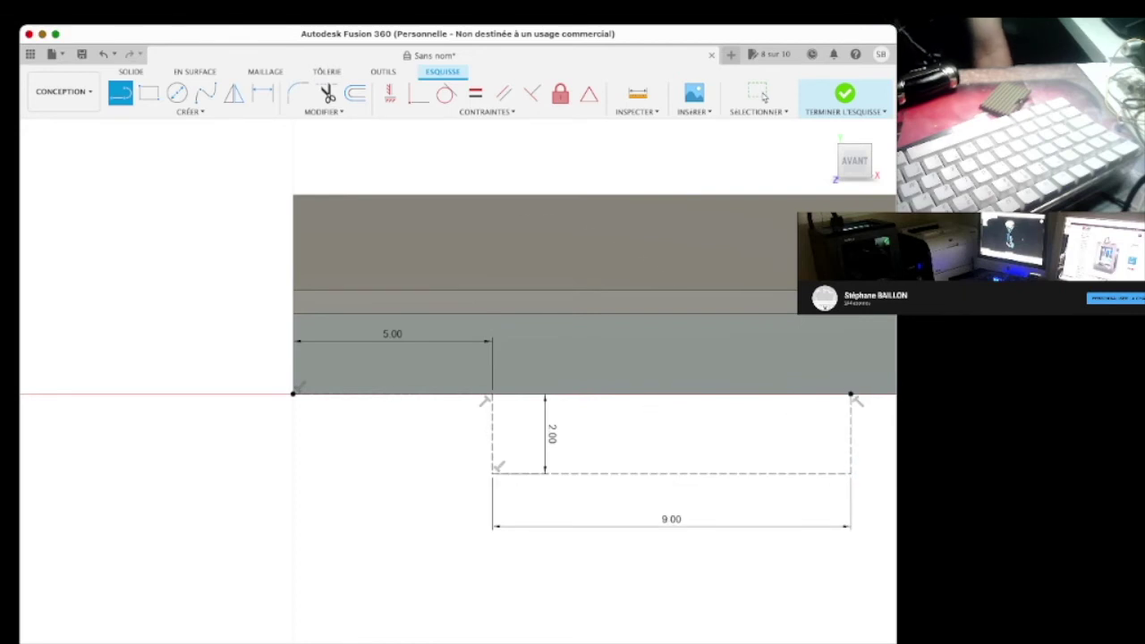
Draw a 9 × 2 rectangle inset 5.00 from the plate's right end
scroll(673, 542, down, 3)
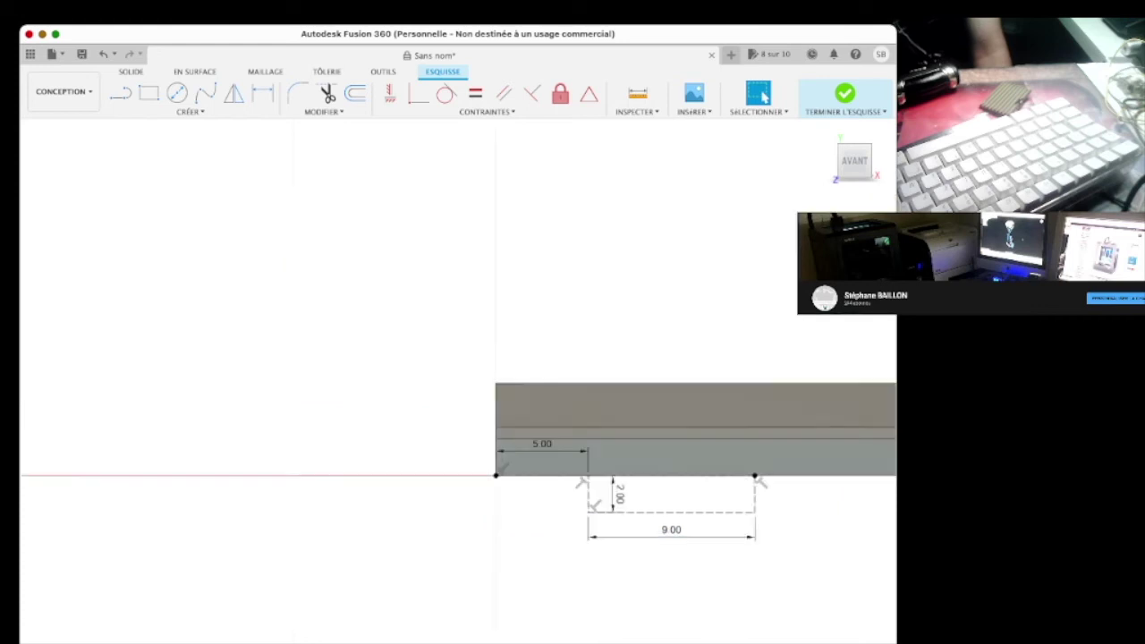
scroll(672, 541, down, 2)
middle_drag(676, 550, 399, 550)
scroll(405, 573, down, 2)
middle_drag(826, 512, 680, 513)
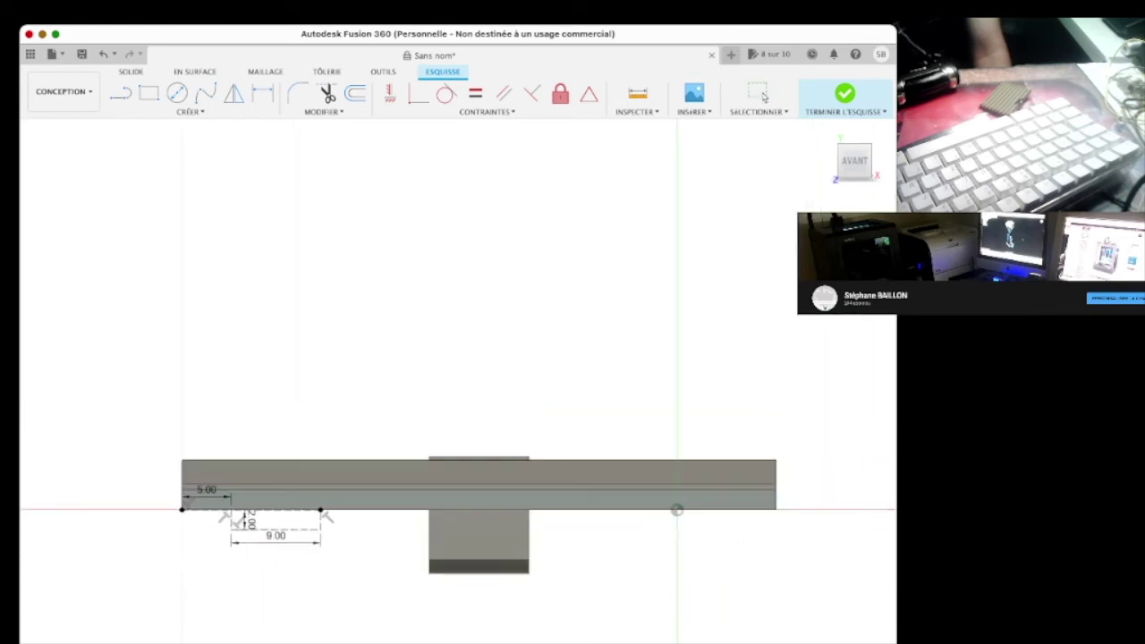
click(793, 512)
click(744, 513)
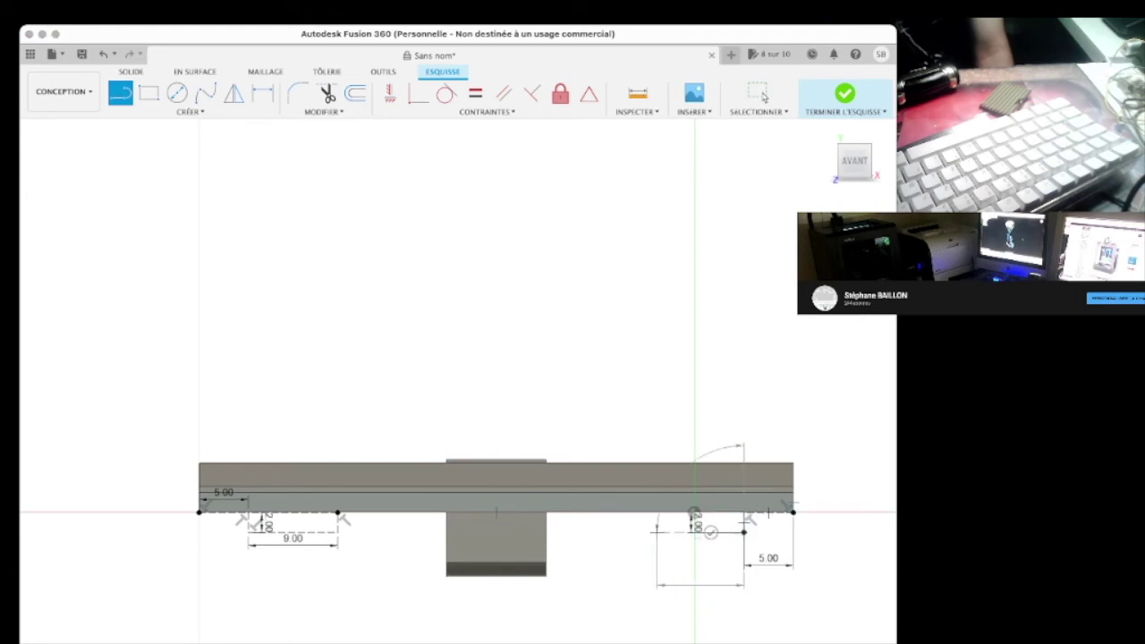
click(654, 532)
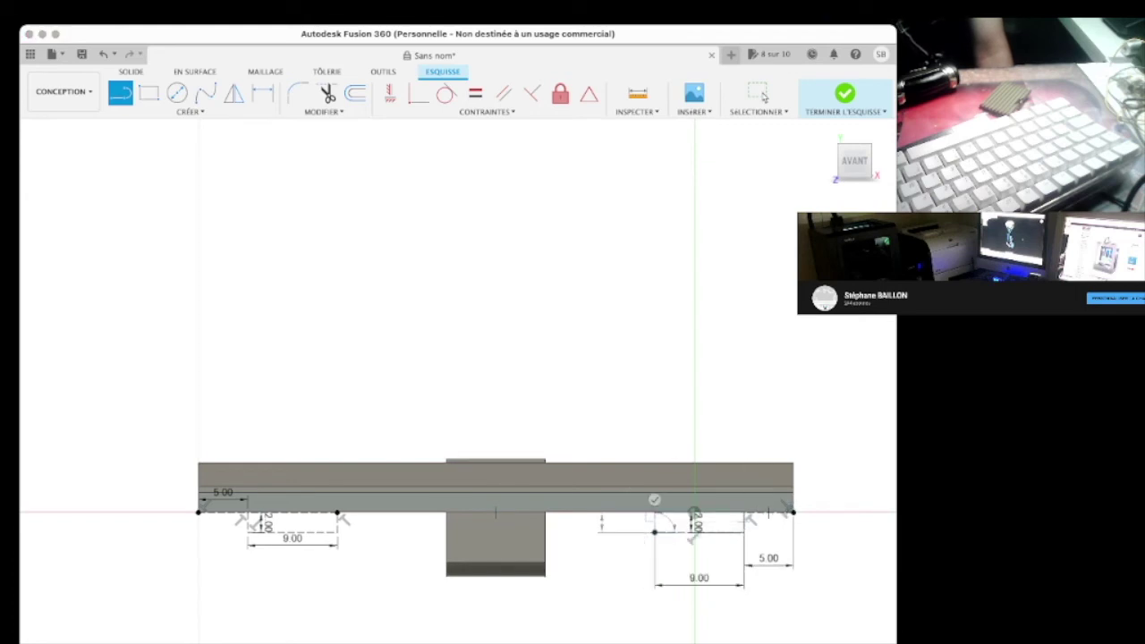
key(Escape)
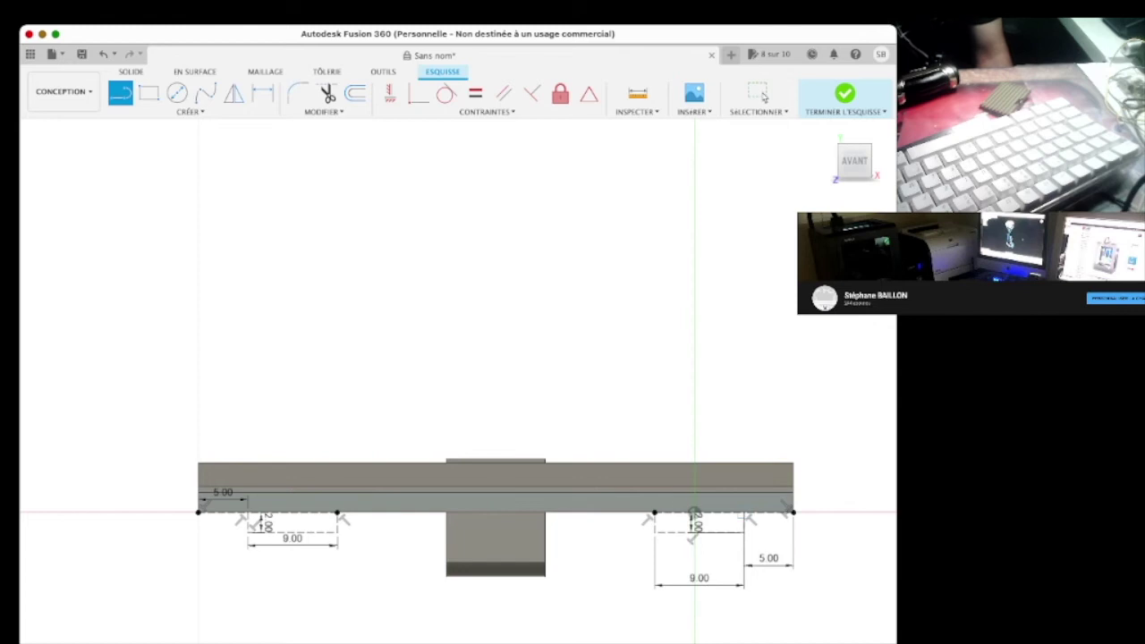
scroll(294, 391, down, 3)
scroll(305, 466, up, 10)
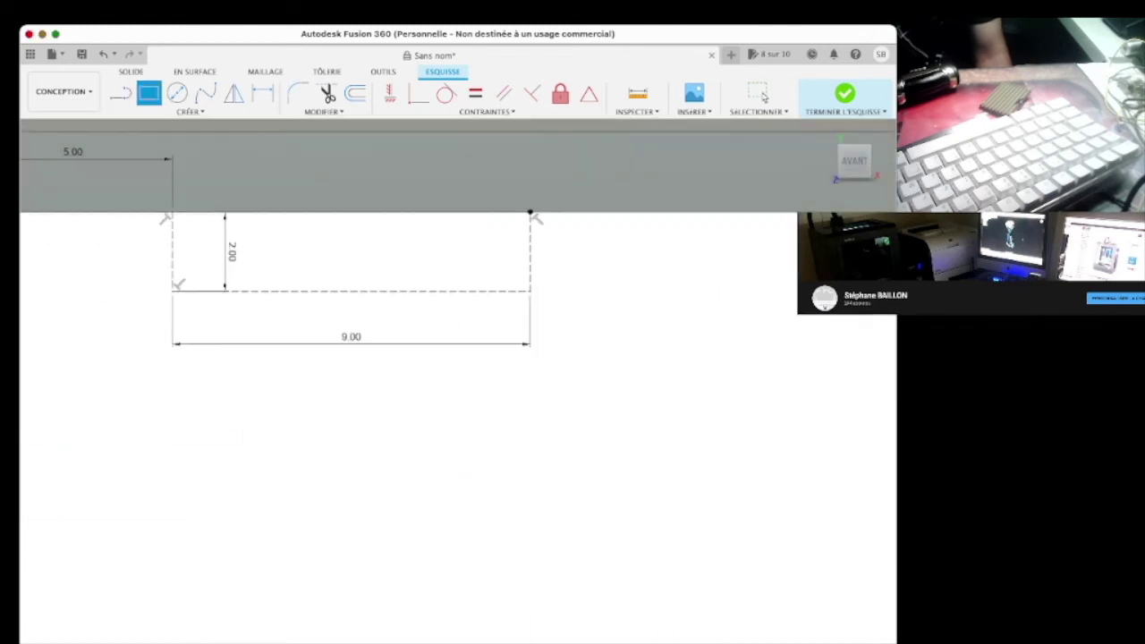
click(530, 215)
scroll(746, 302, up, 3)
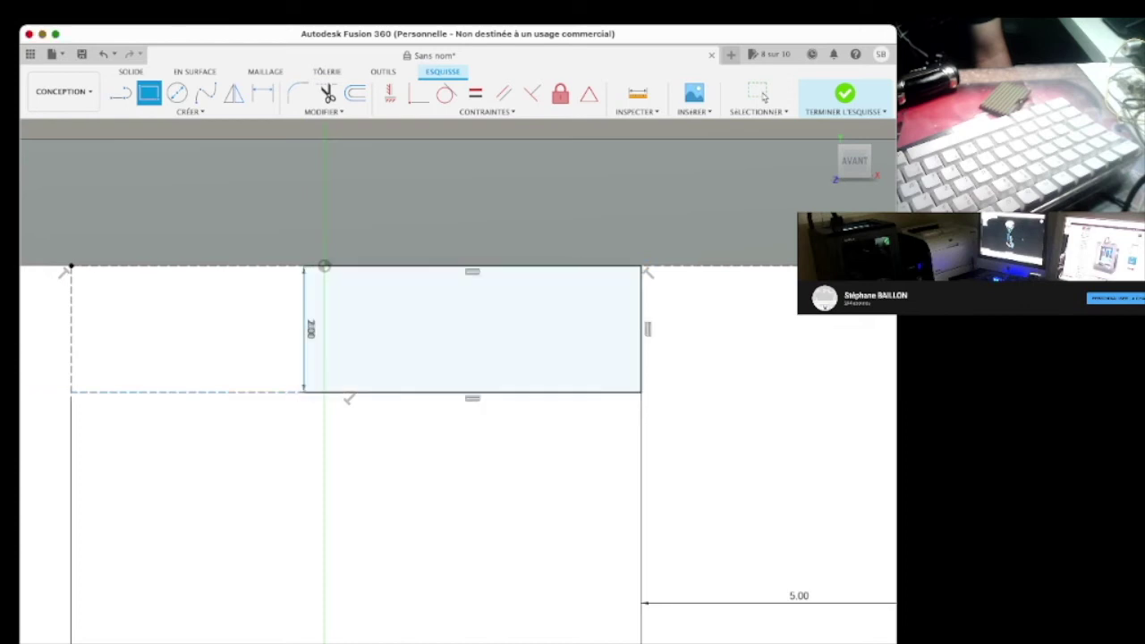
scroll(411, 382, down, 5)
scroll(552, 391, down, 2)
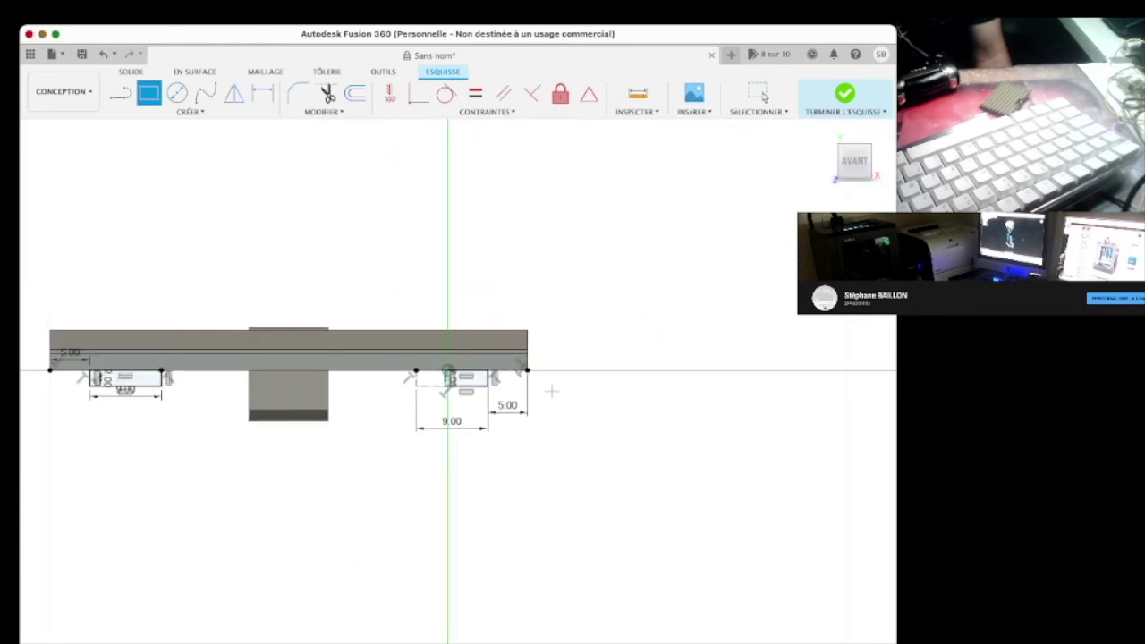
Extrude both 9.00 × 2.00 rectangles into tabs, orbit to check, then view from the back
key(r)
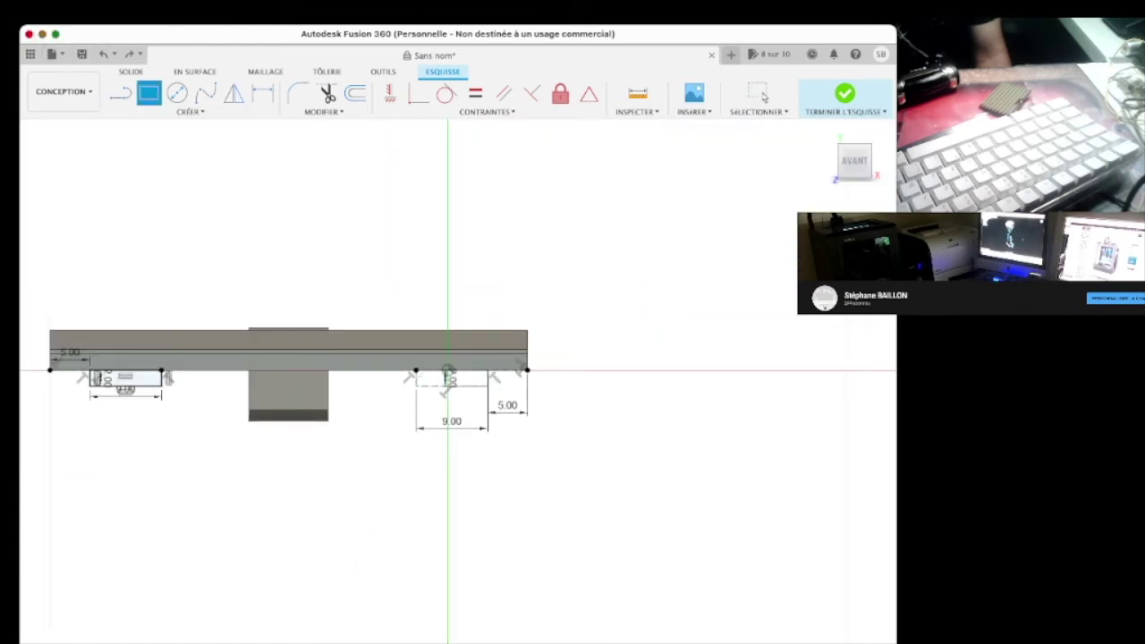
key(e)
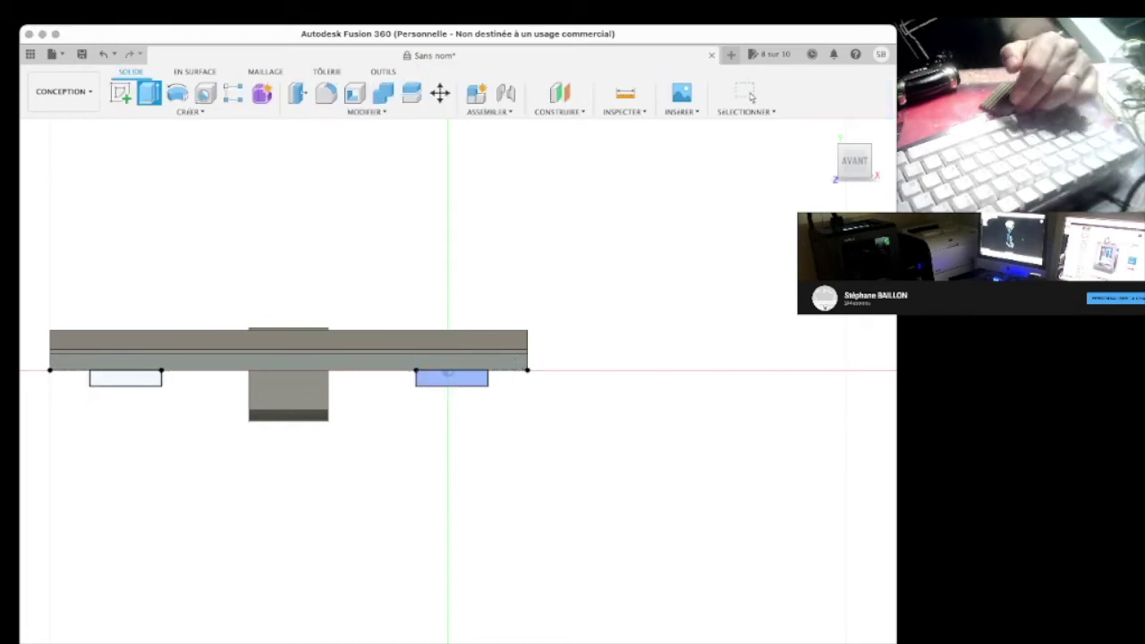
shift+middle_drag(459, 383, 376, 386)
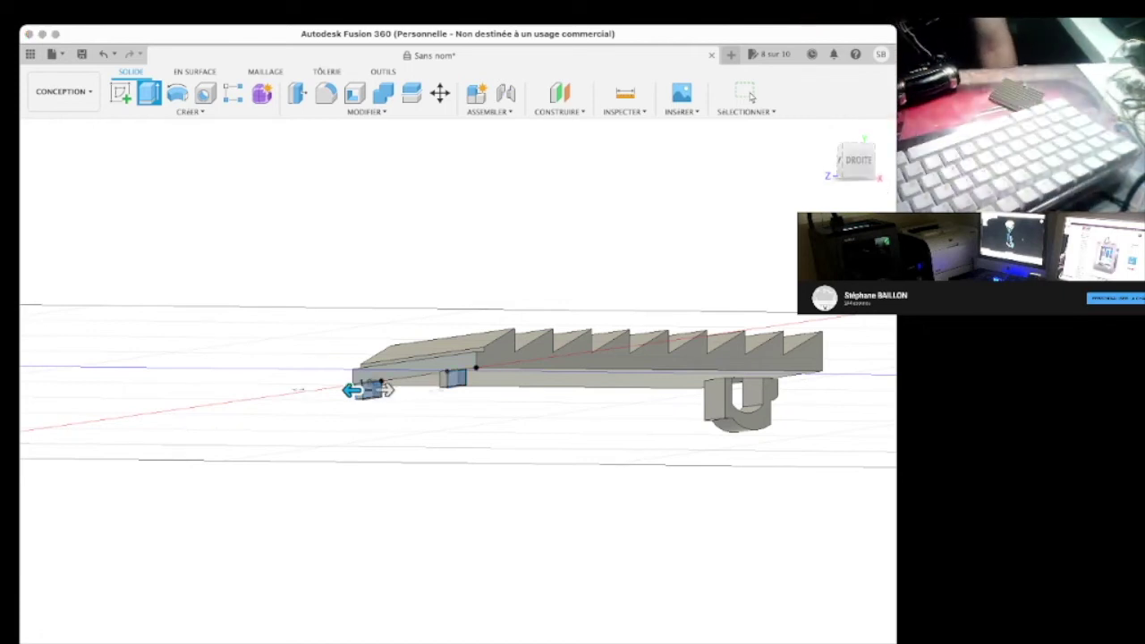
click(854, 159)
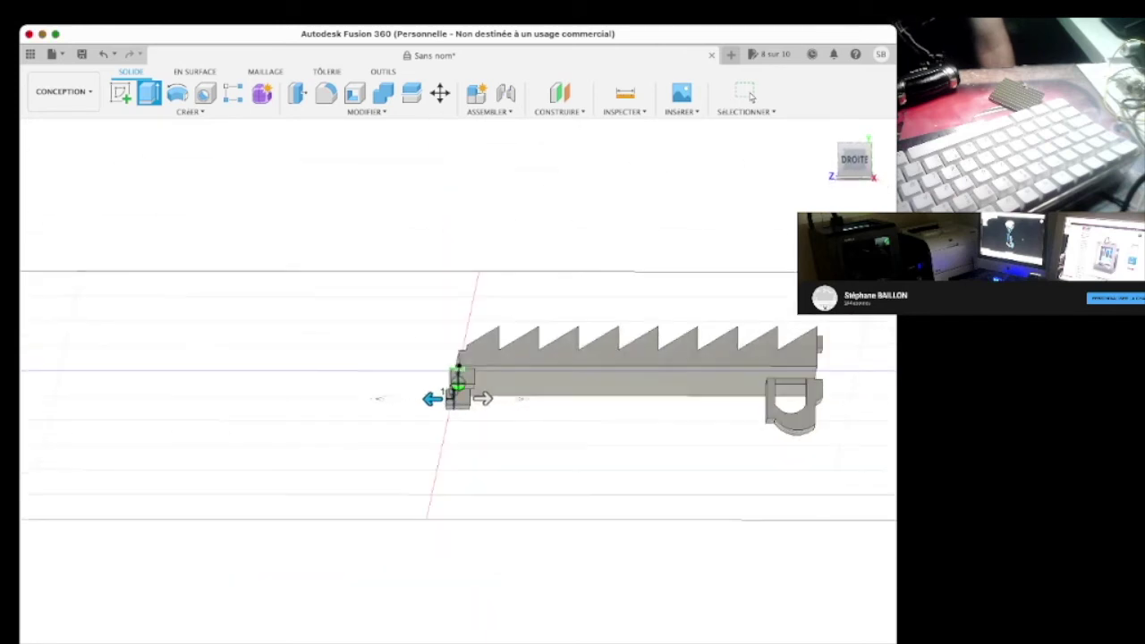
click(750, 97)
click(824, 130)
shift+middle_drag(456, 381, 501, 340)
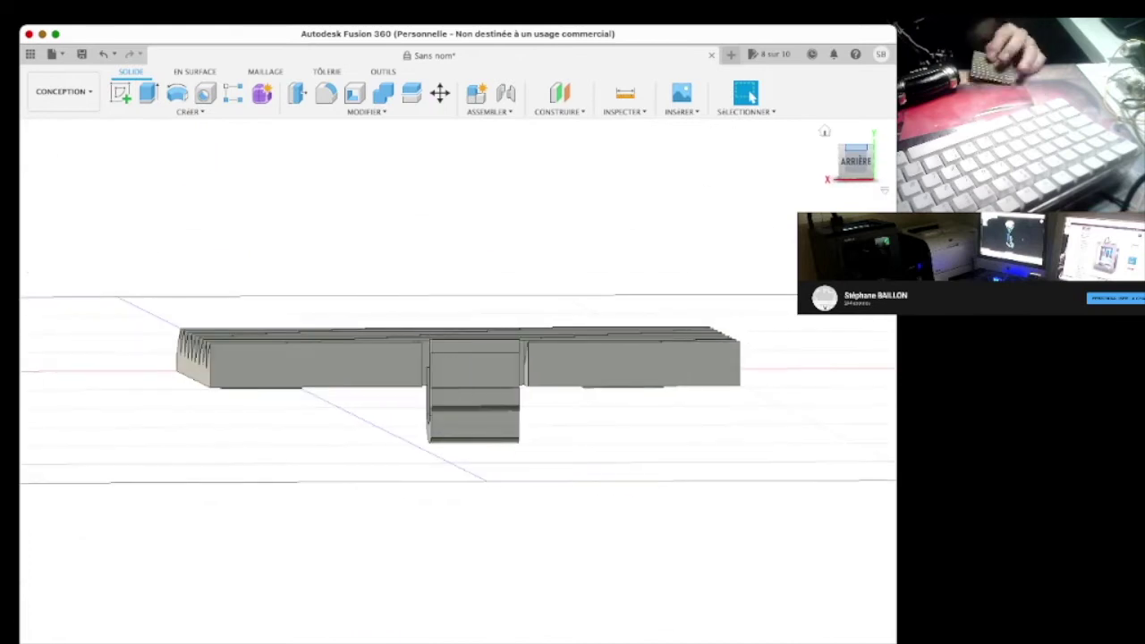
click(854, 160)
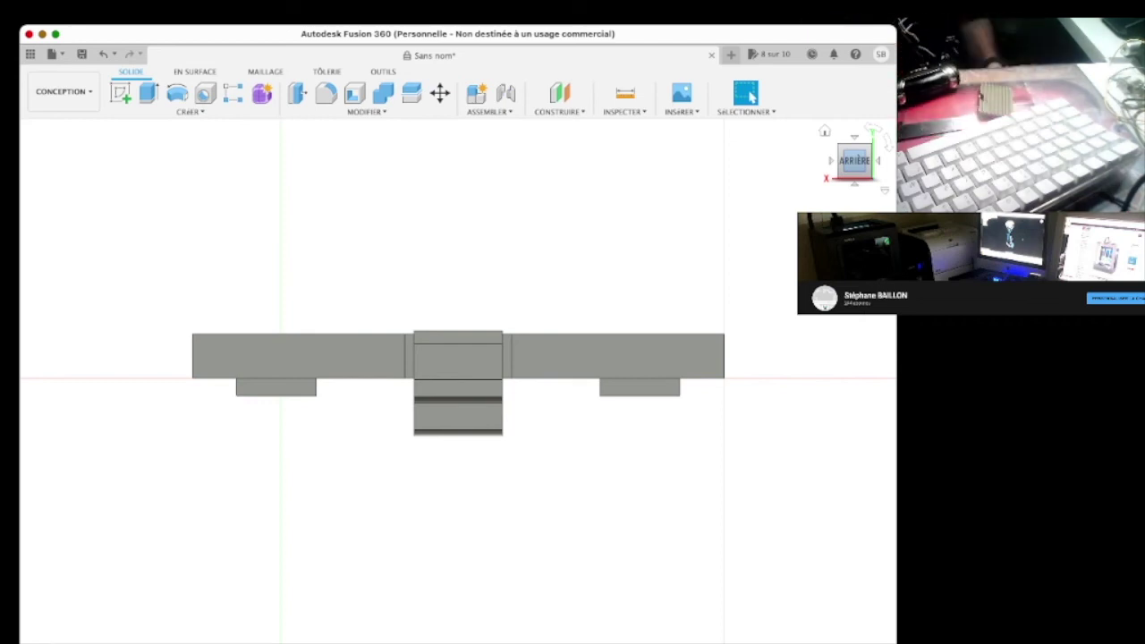
scroll(313, 337, up, 5)
Sketch on the central block's face with 1.50 lines at each end and a 4.00-high rectangle
click(120, 92)
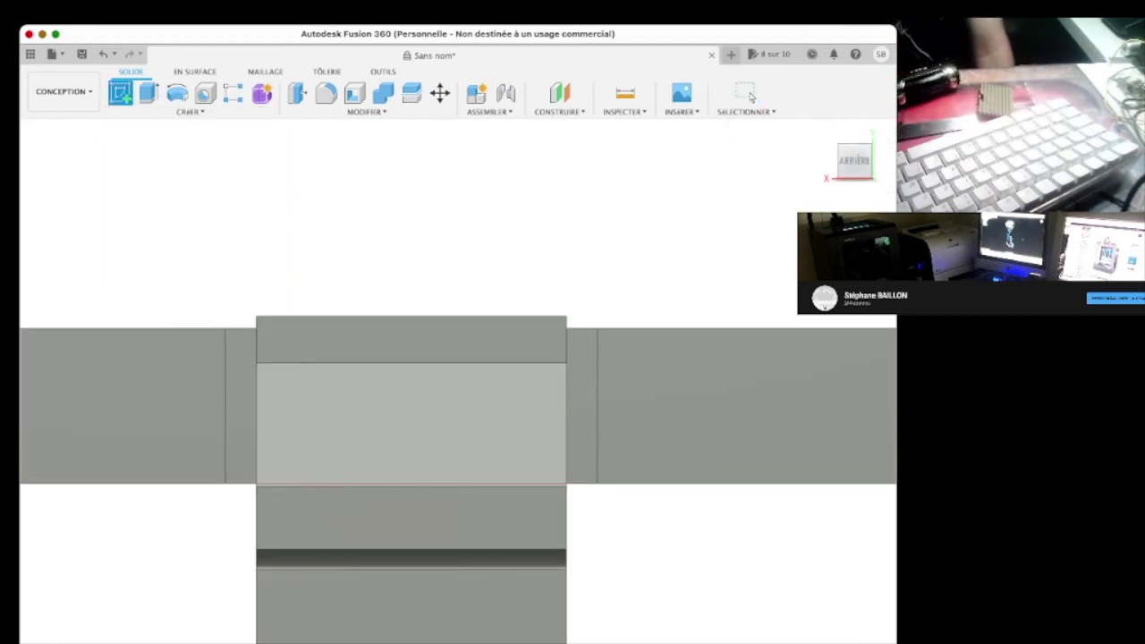
click(412, 424)
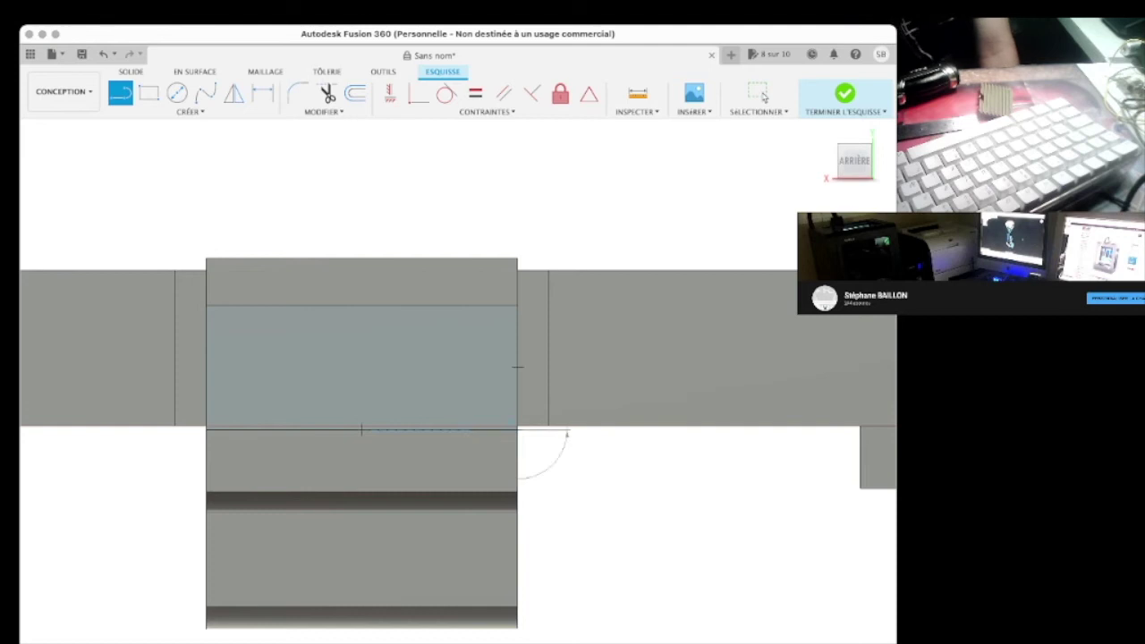
click(517, 430)
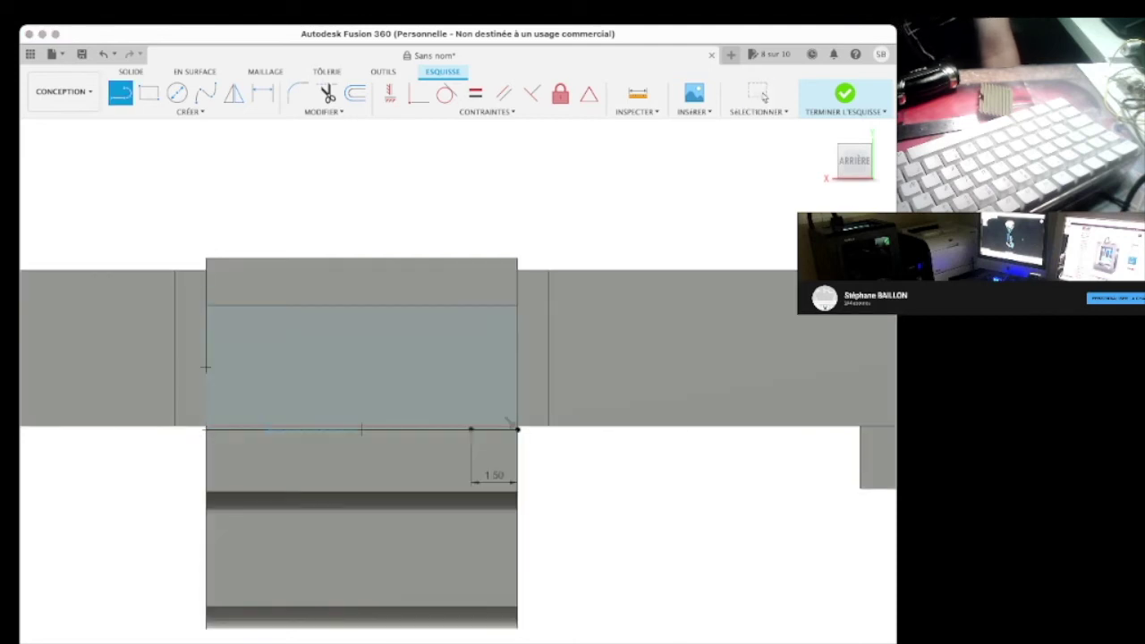
click(206, 430)
key(Escape)
key(r)
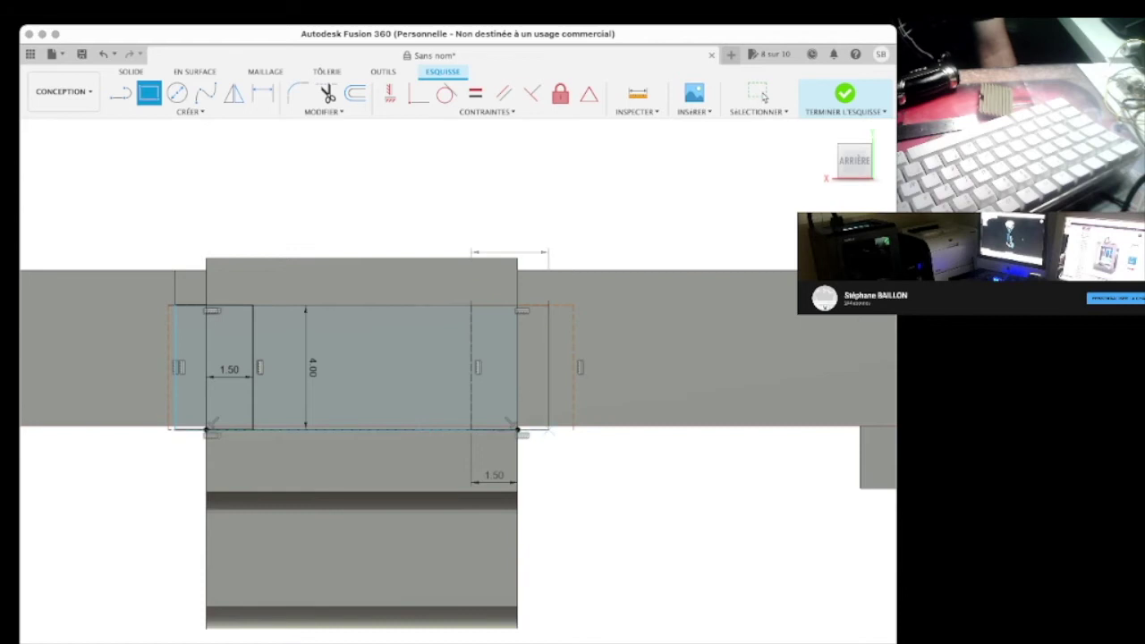
Finish the sketch and select the left and right strip profiles for extrusion
click(845, 93)
click(190, 367)
click(229, 367)
click(494, 367)
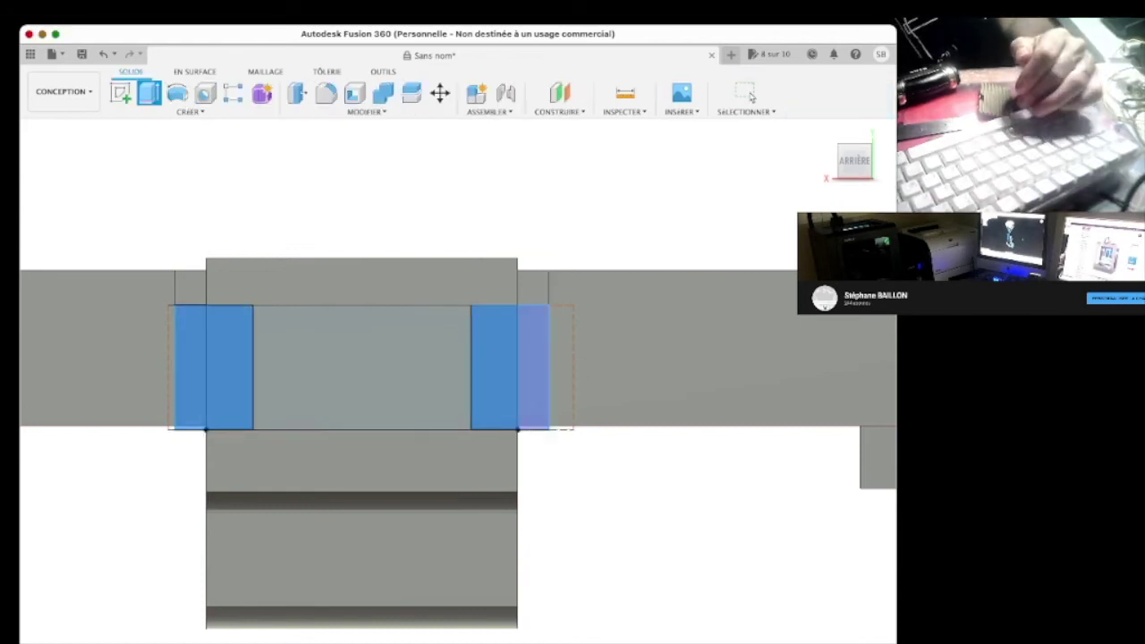
shift+middle_drag(456, 380, 409, 474)
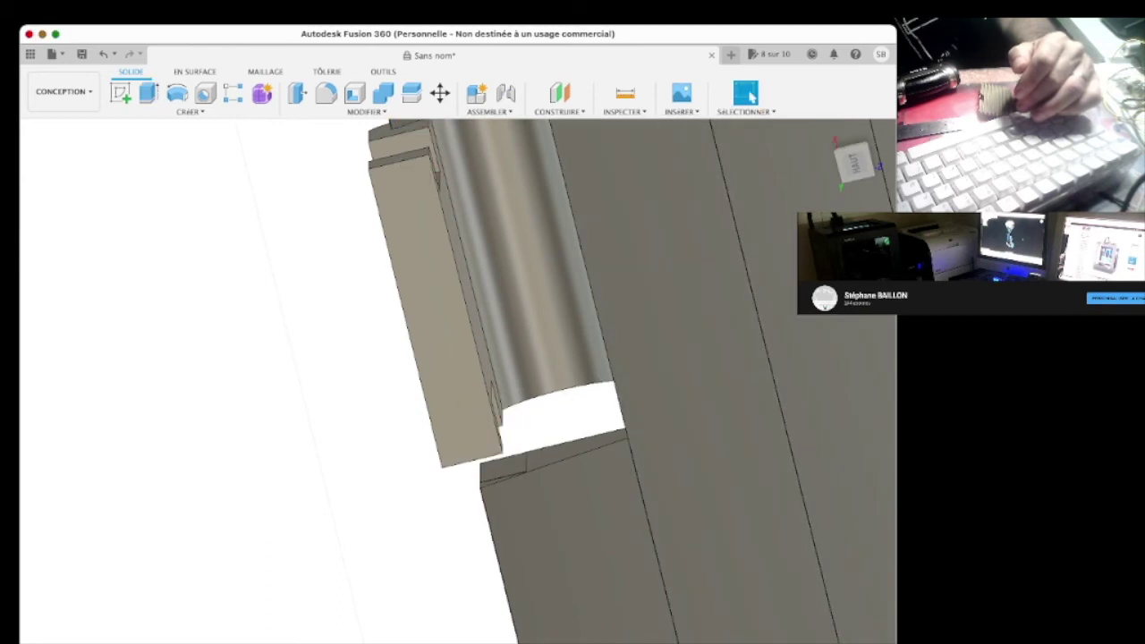
click(824, 132)
drag(855, 161, 854, 161)
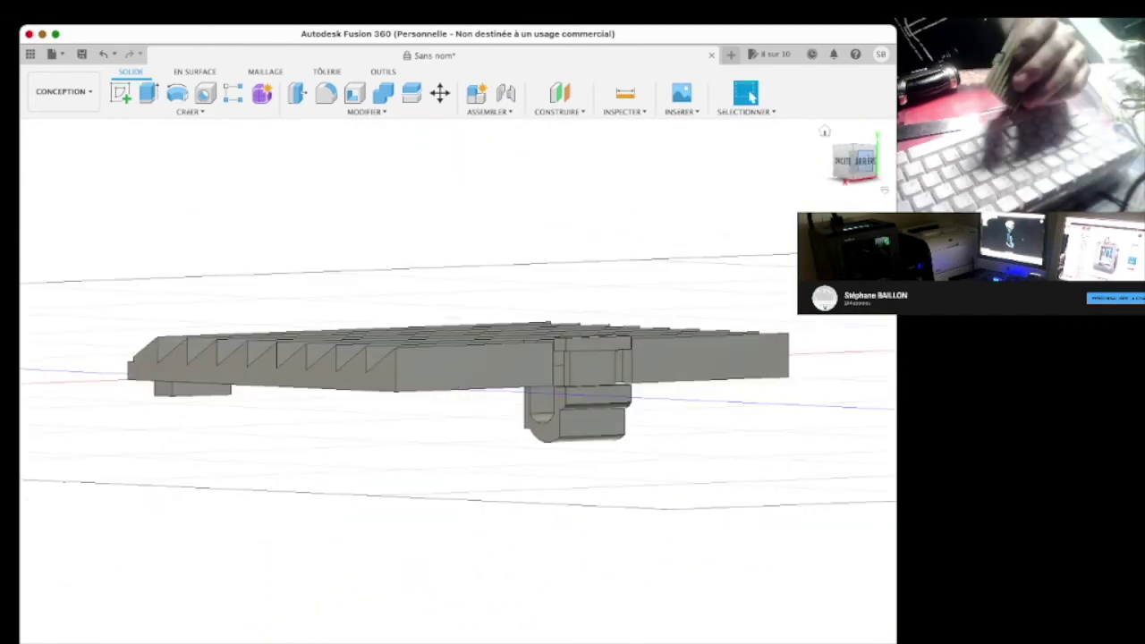
Sketch a curved triangular profile on the hook bar's end face
shift+middle_drag(455, 381, 455, 381)
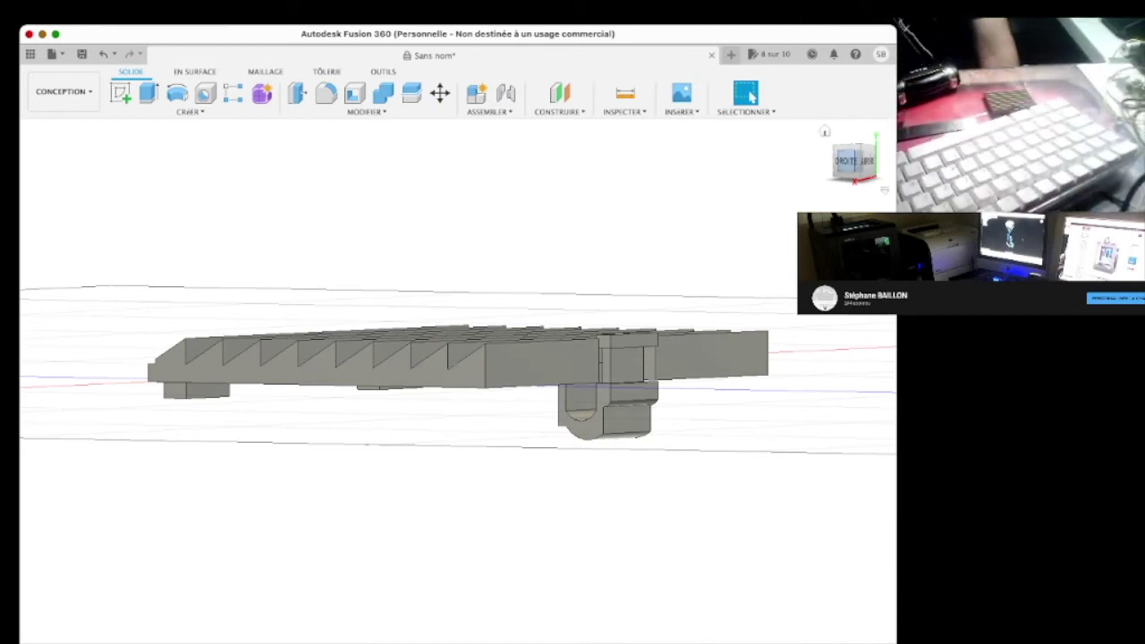
click(854, 161)
scroll(660, 345, up, 10)
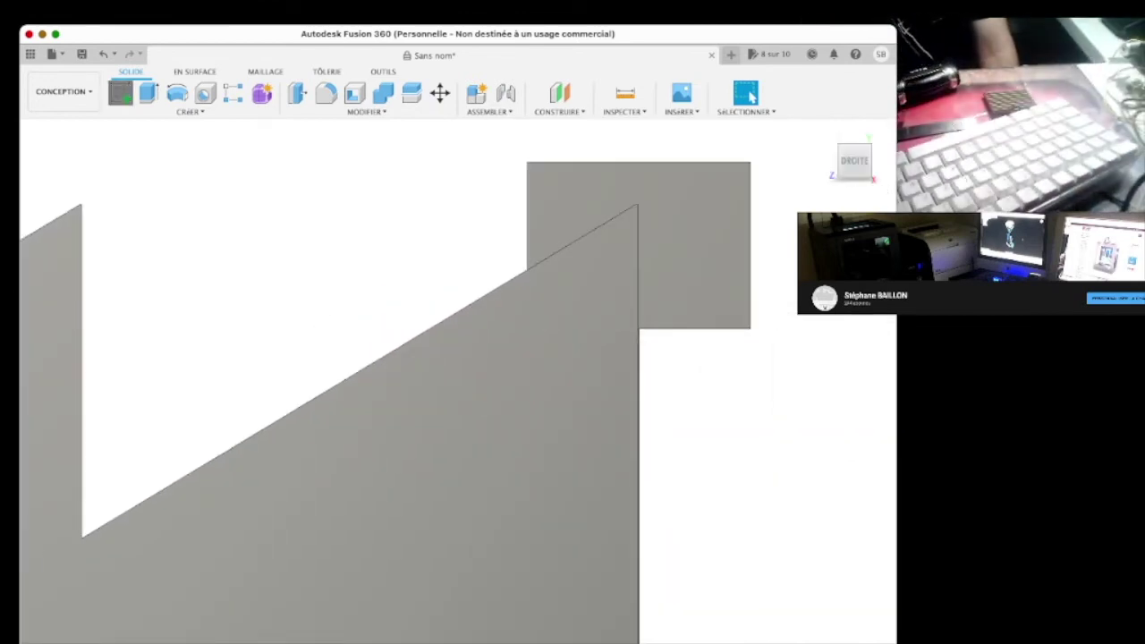
click(694, 269)
click(400, 450)
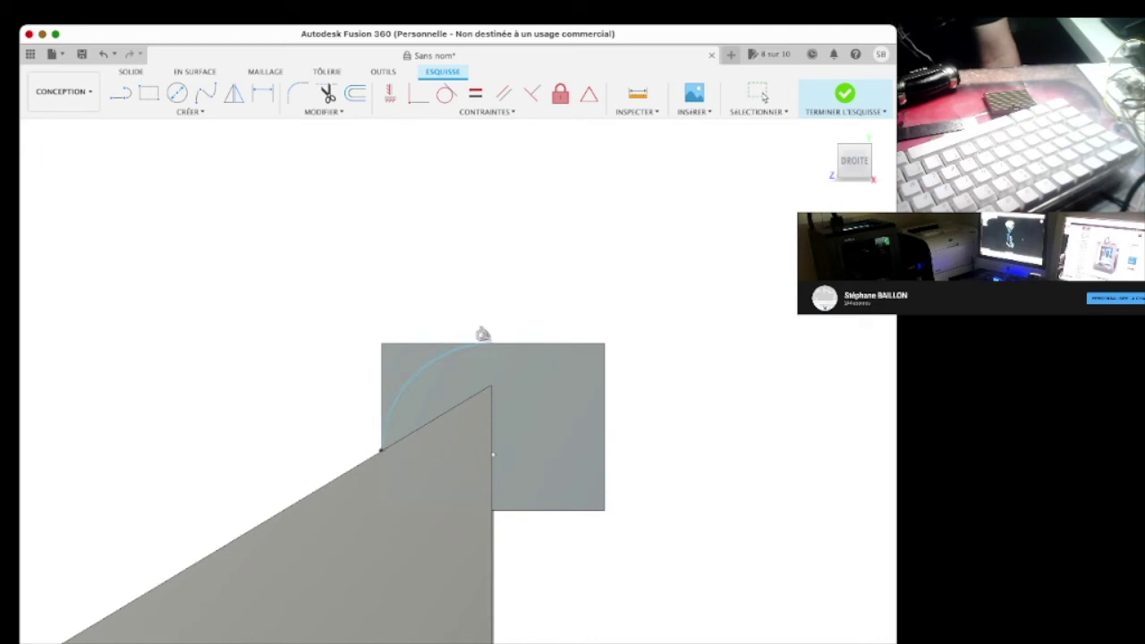
key(Escape)
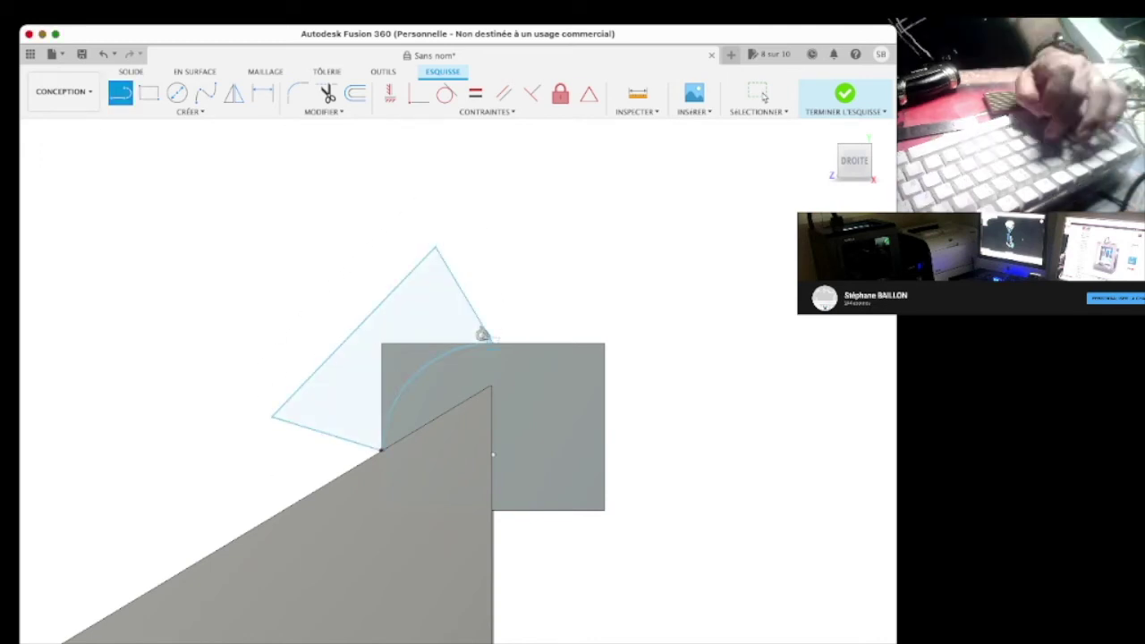
Extrude the triangular profile as a cut along the full bar length
middle_drag(357, 403, 501, 221)
scroll(573, 358, down, 2)
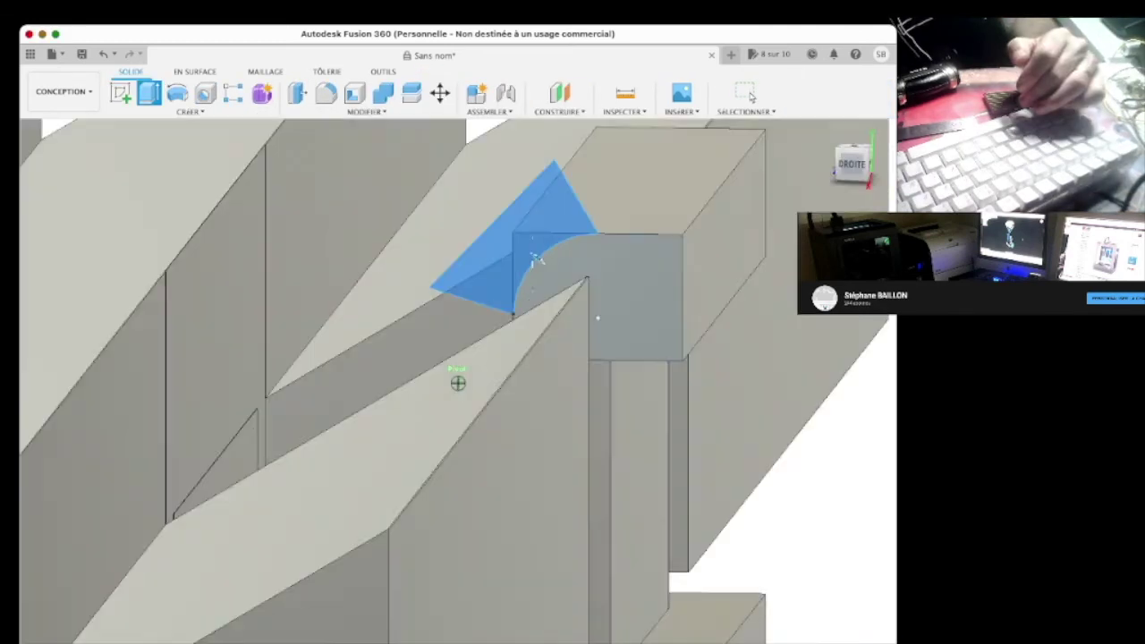
shift+middle_drag(457, 381, 420, 340)
key(e)
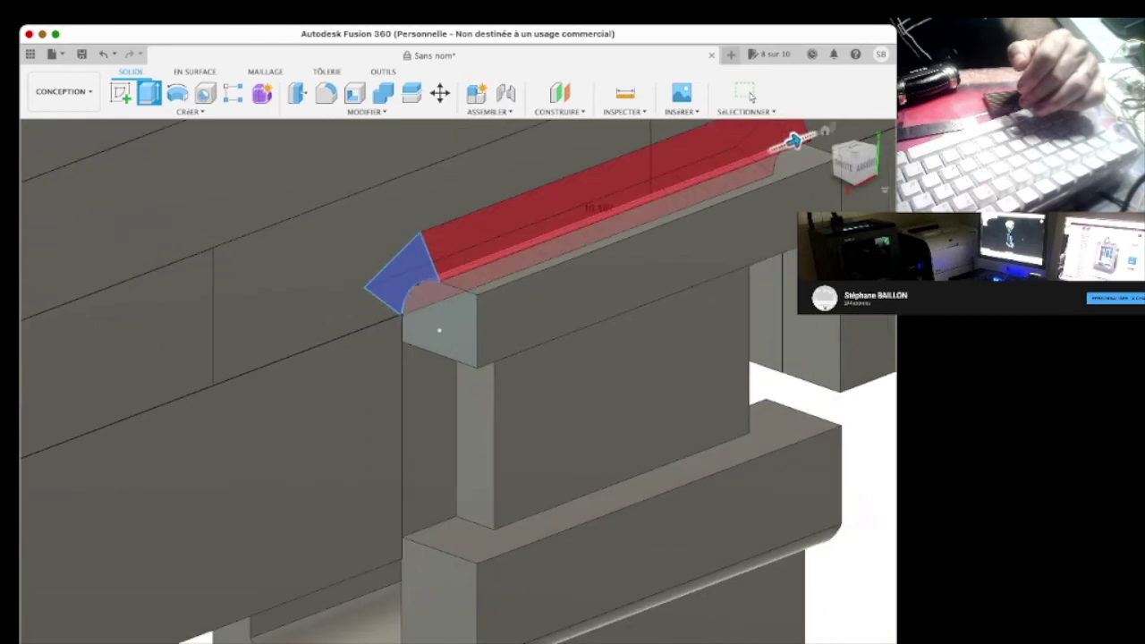
key(Return)
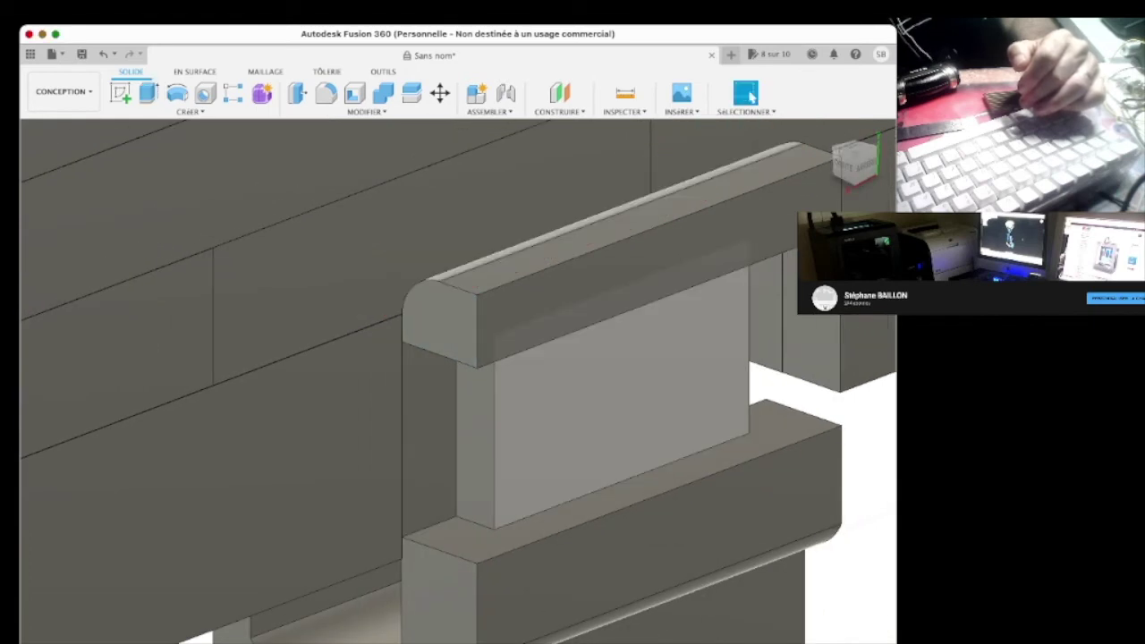
scroll(429, 295, down, 5)
mouse_move(429, 295)
shift+middle_down()
mouse_move(457, 382)
mouse_move(457, 232)
shift+middle_up()
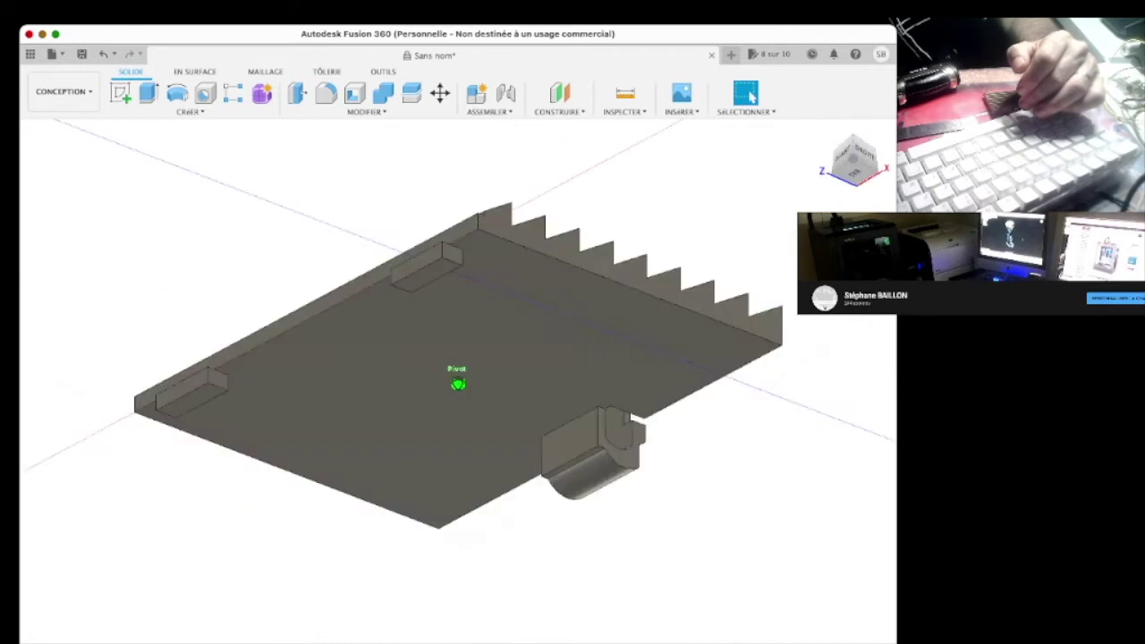
Zoom out toward the plate's underside to prepare the new sketch
scroll(600, 261, down, 1)
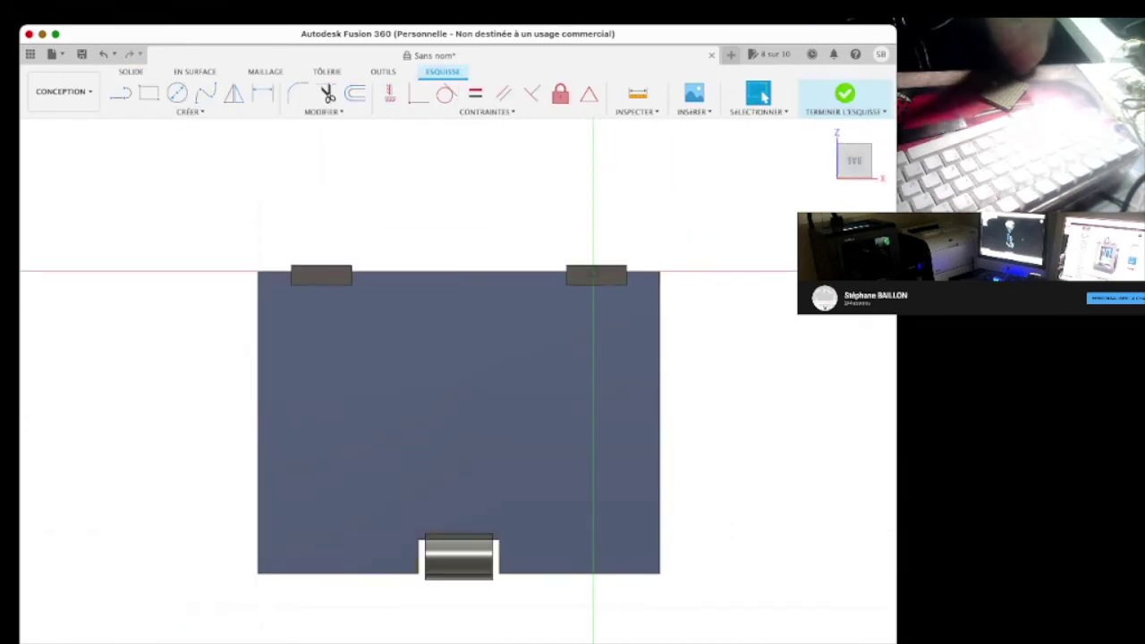
Draw the first alternating 2.00 and 3.00 zigzag segments up from the lower-left corner
key(l)
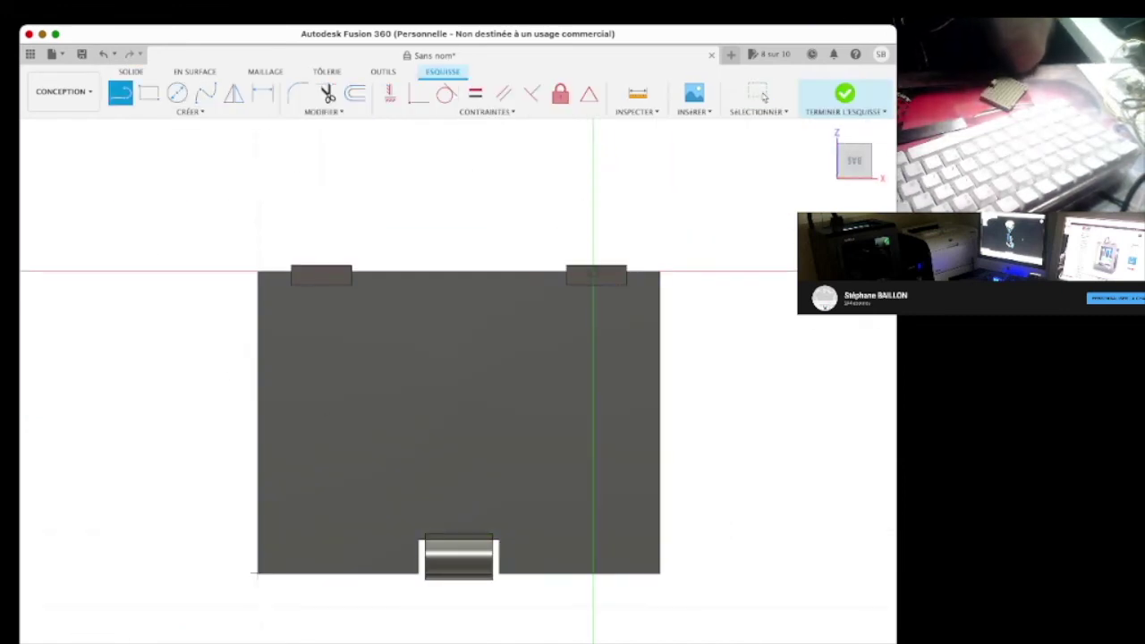
click(258, 573)
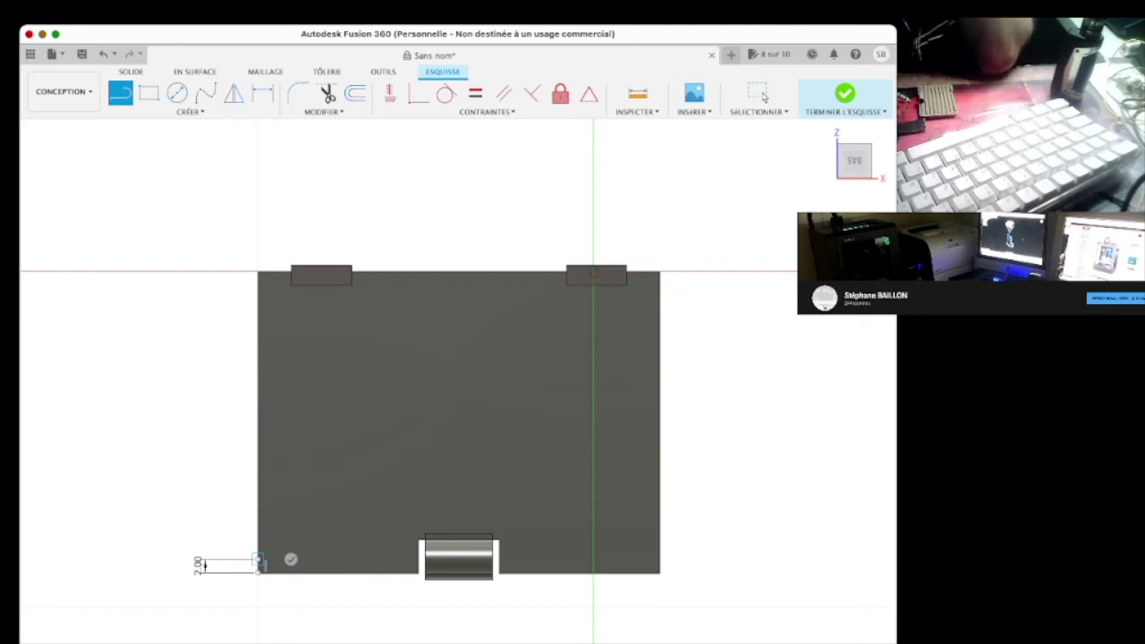
drag(264, 565, 262, 528)
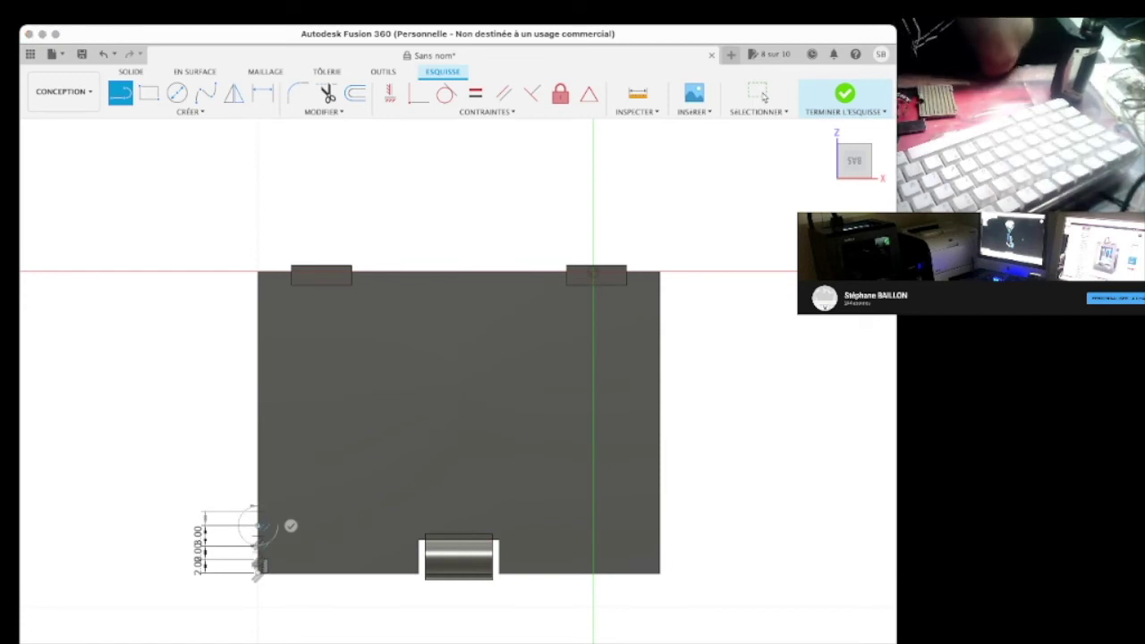
drag(259, 530, 259, 515)
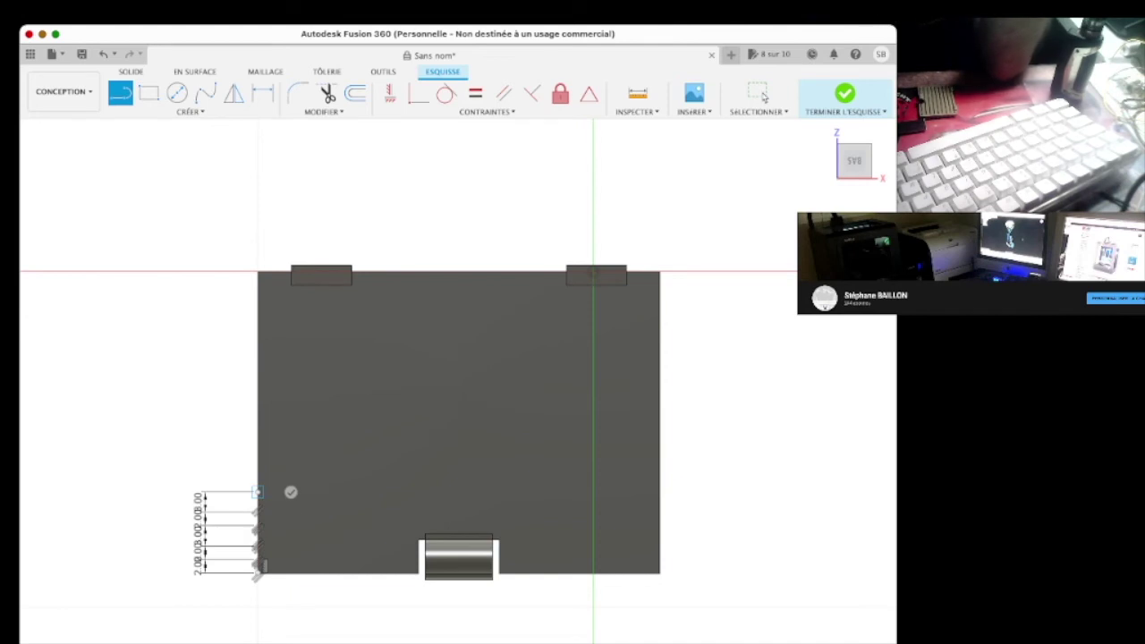
scroll(257, 492, up, 4)
click(290, 494)
mouse_move(276, 461)
mouse_down()
mouse_move(291, 431)
mouse_move(258, 407)
mouse_up()
click(289, 366)
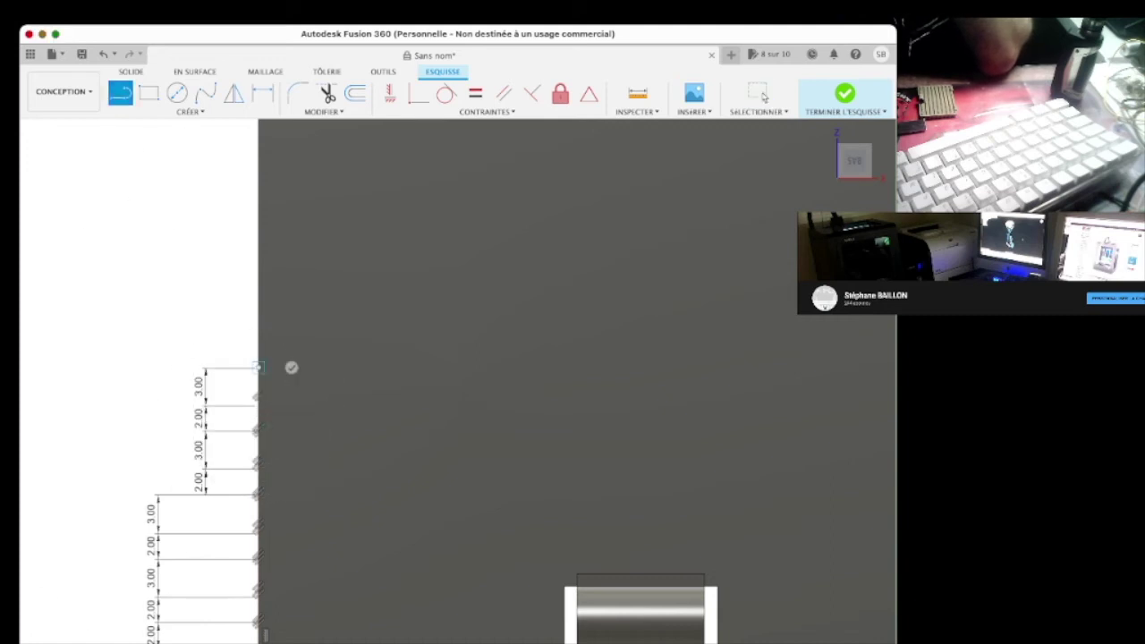
click(762, 97)
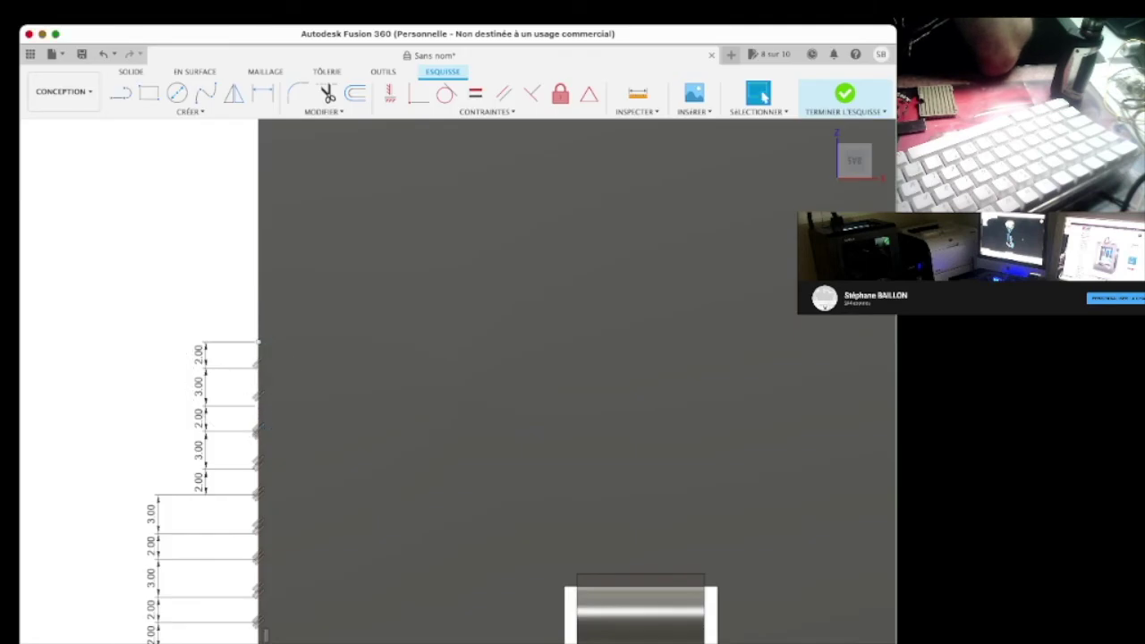
Continue the 2.00/3.00 zigzag up the left edge to the top corner, closing the profile
key(l)
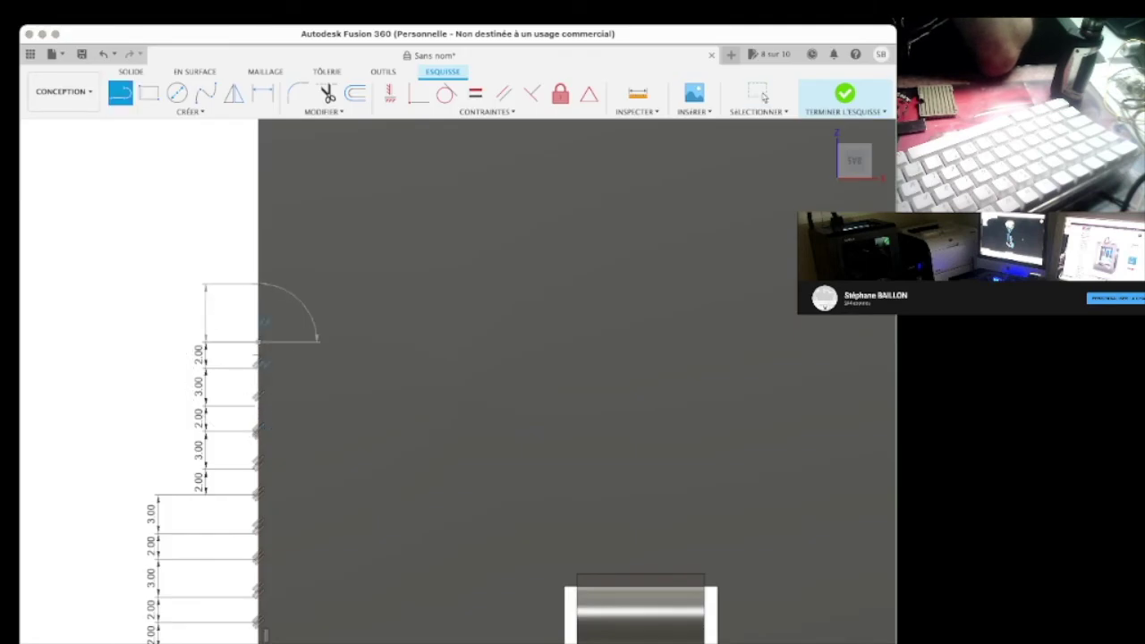
click(288, 303)
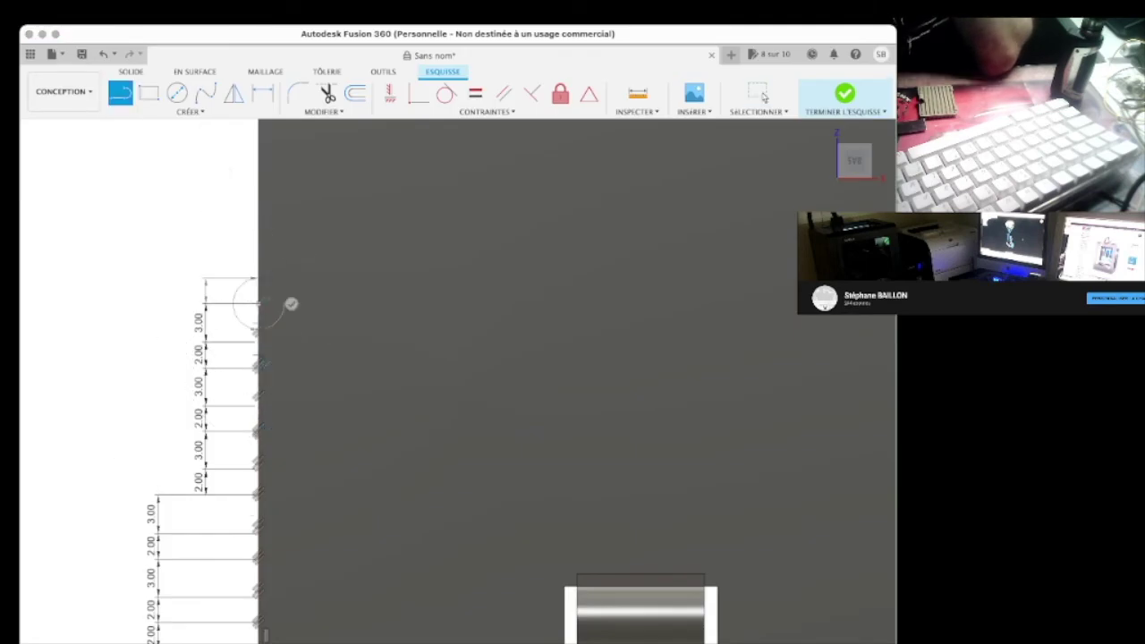
click(288, 276)
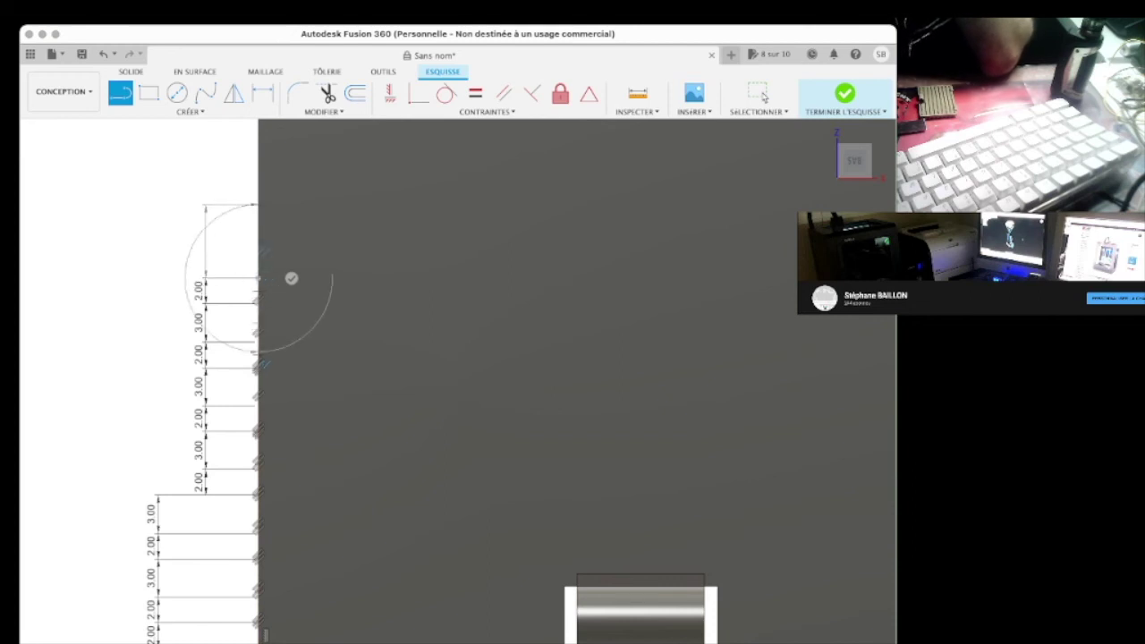
click(291, 240)
click(290, 213)
click(291, 176)
scroll(290, 177, down, 5)
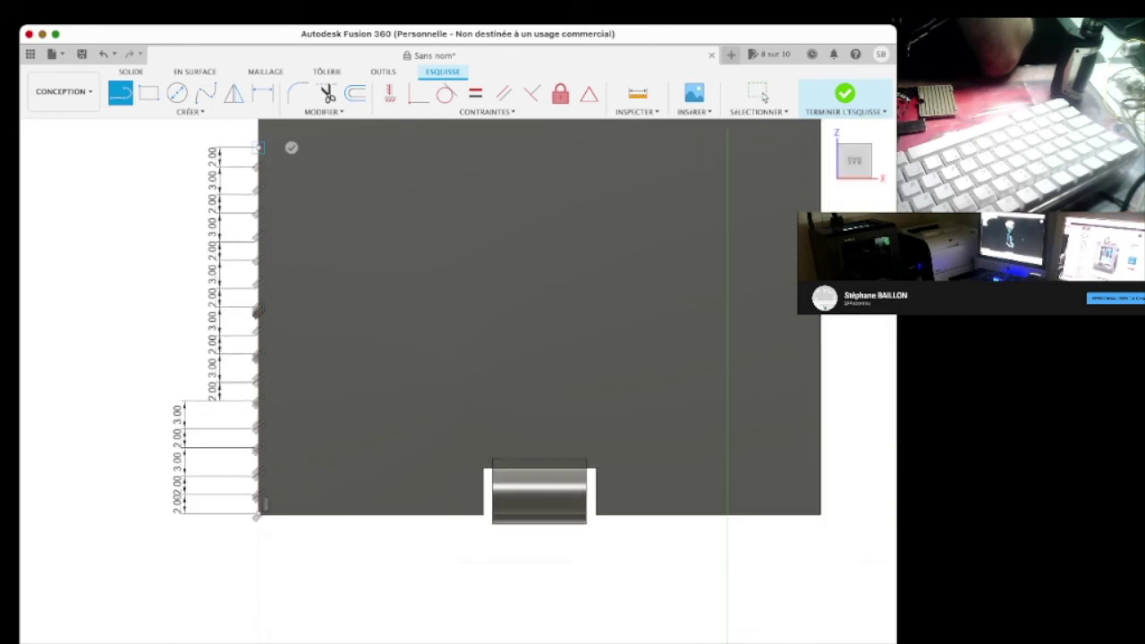
middle_drag(289, 148, 302, 333)
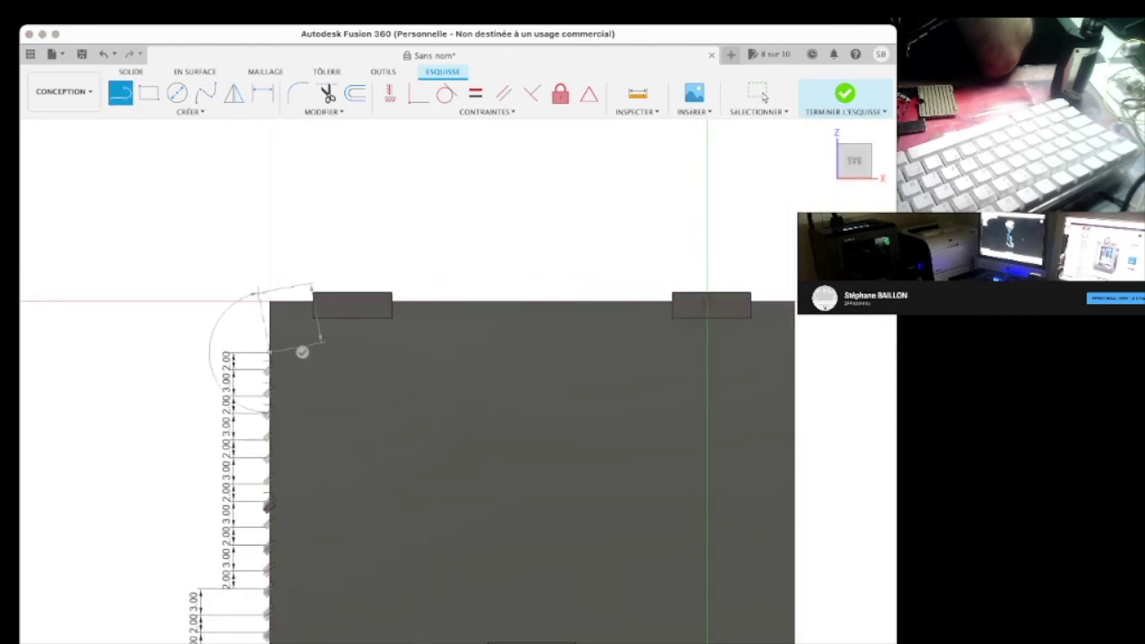
click(269, 326)
click(269, 308)
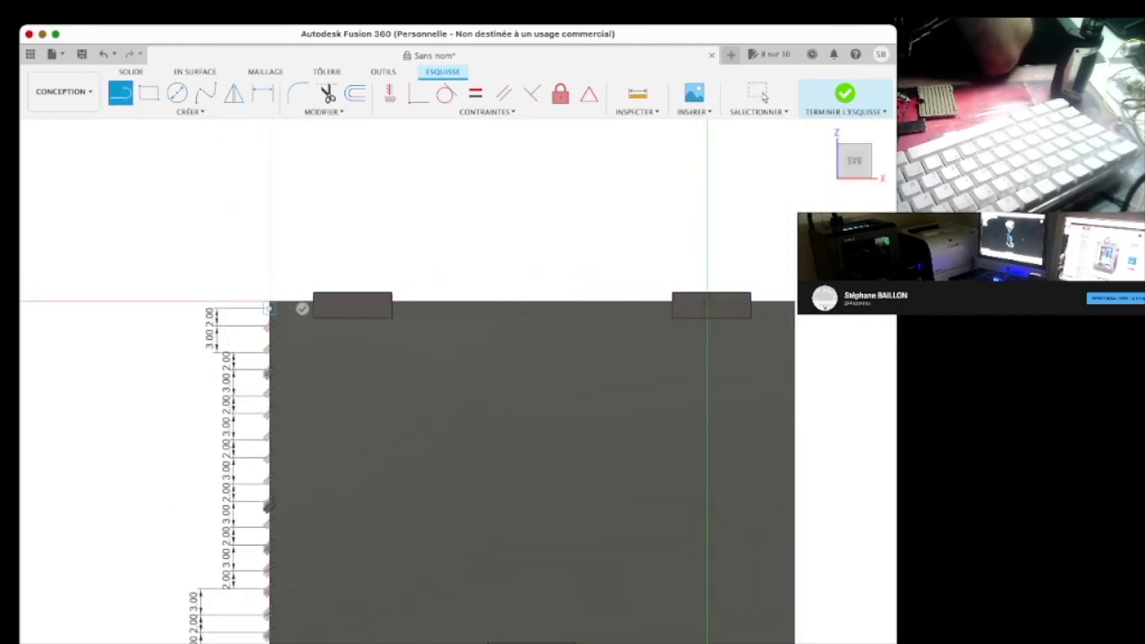
scroll(273, 310, up, 3)
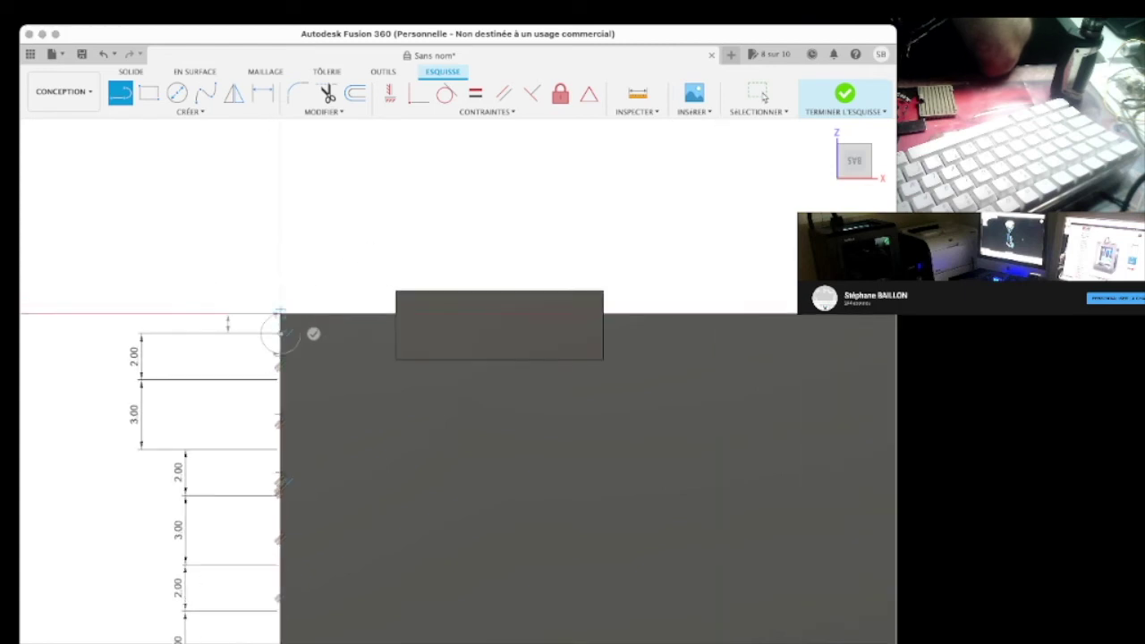
key(Escape)
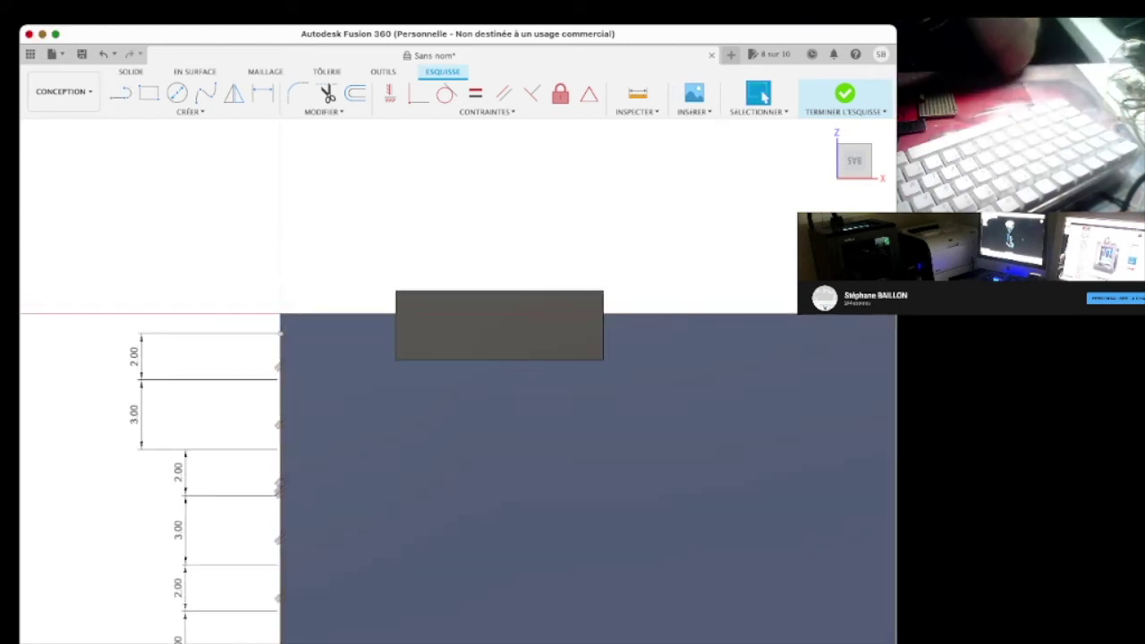
Zoom around to check the completed zigzag edge and leave the line tool
scroll(520, 498, down, 2)
scroll(520, 498, down, 2)
scroll(520, 498, down, 3)
scroll(520, 499, up, 3)
scroll(520, 498, up, 2)
scroll(520, 499, down, 2)
scroll(520, 498, up, 2)
scroll(520, 498, down, 2)
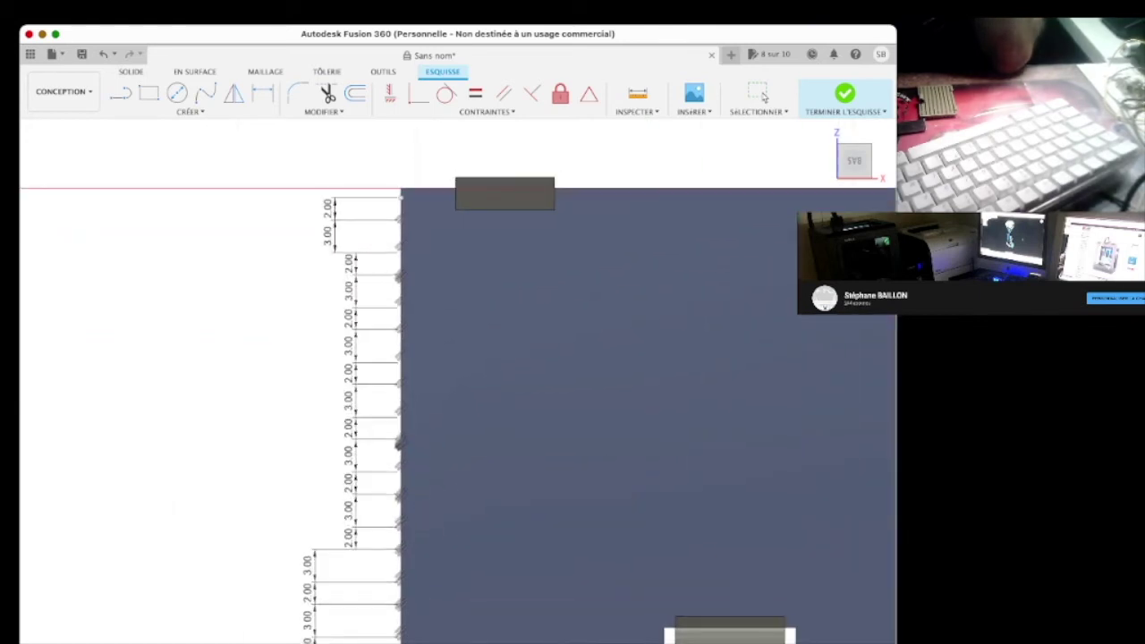
scroll(324, 620, down, 1)
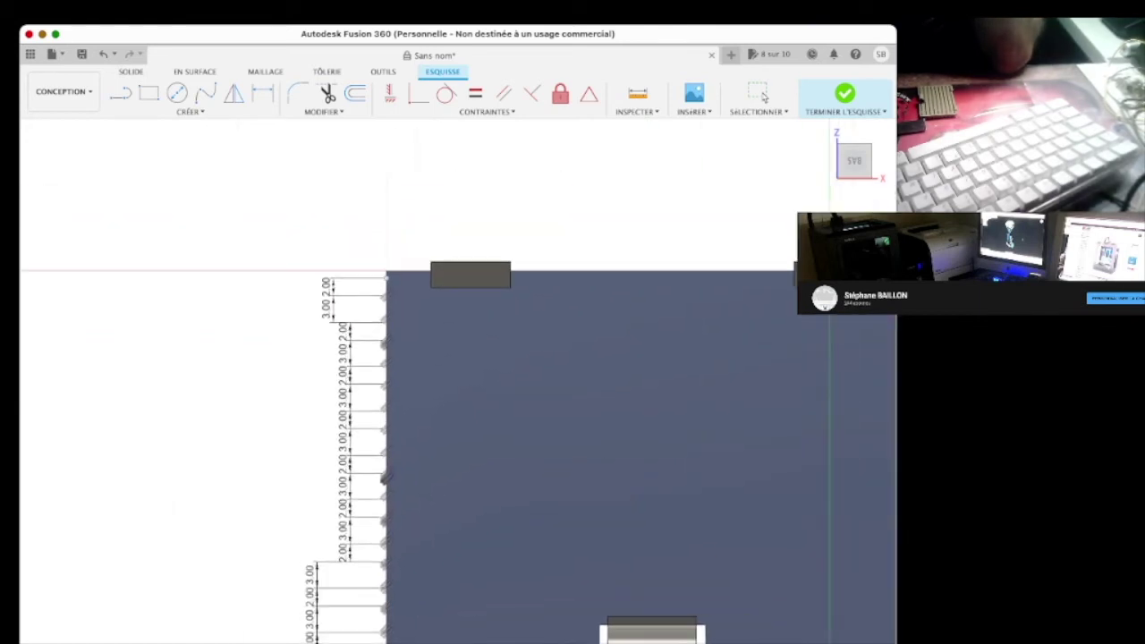
scroll(324, 620, down, 1)
scroll(324, 620, down, 1)
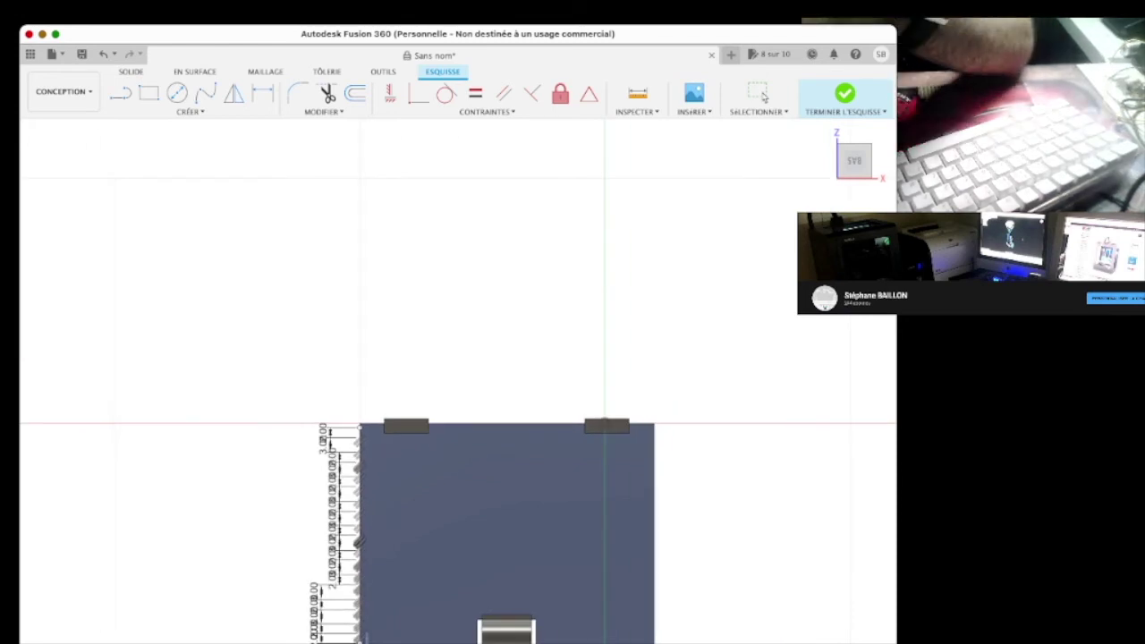
click(763, 97)
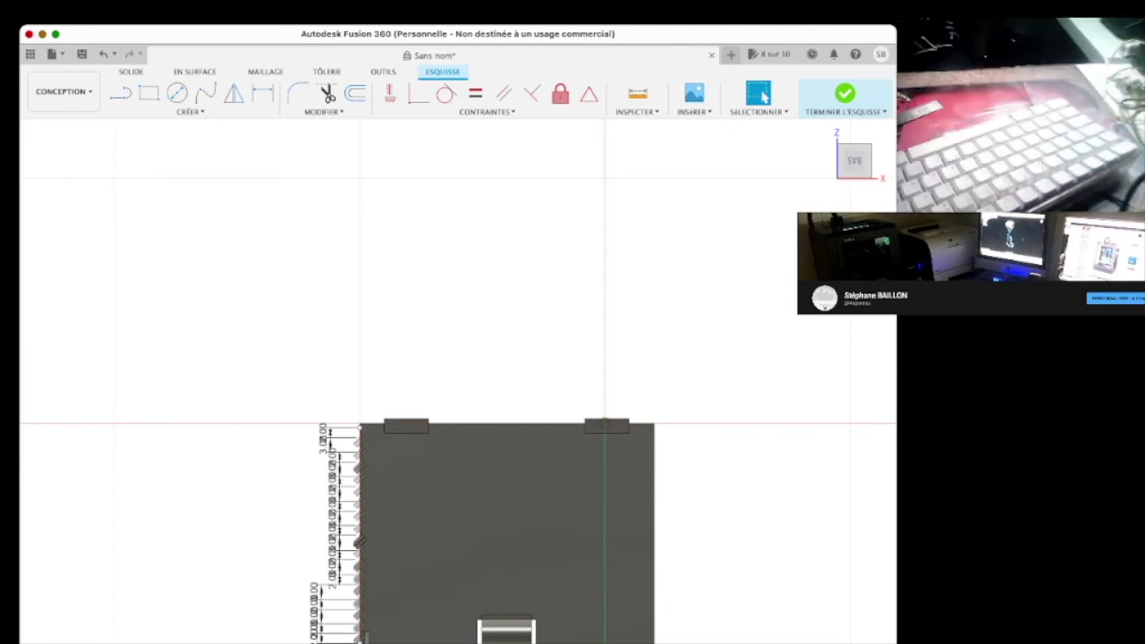
scroll(453, 489, up, 5)
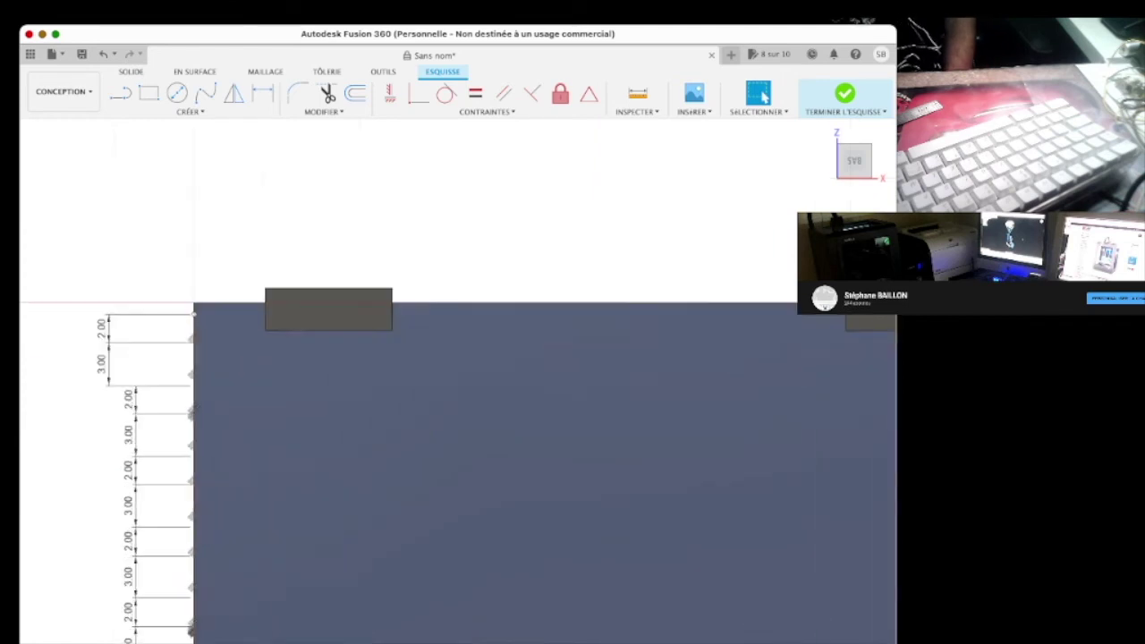
Draw a 3.00 step in from the bottom corner and start the inner zigzag upward
middle_drag(201, 627, 251, 269)
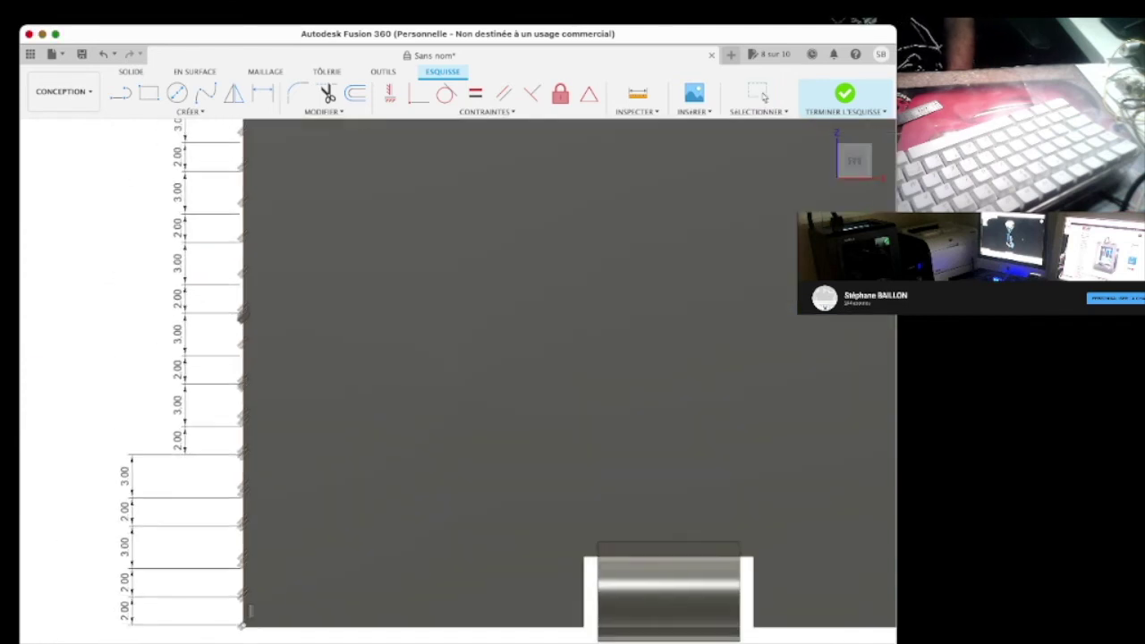
key(l)
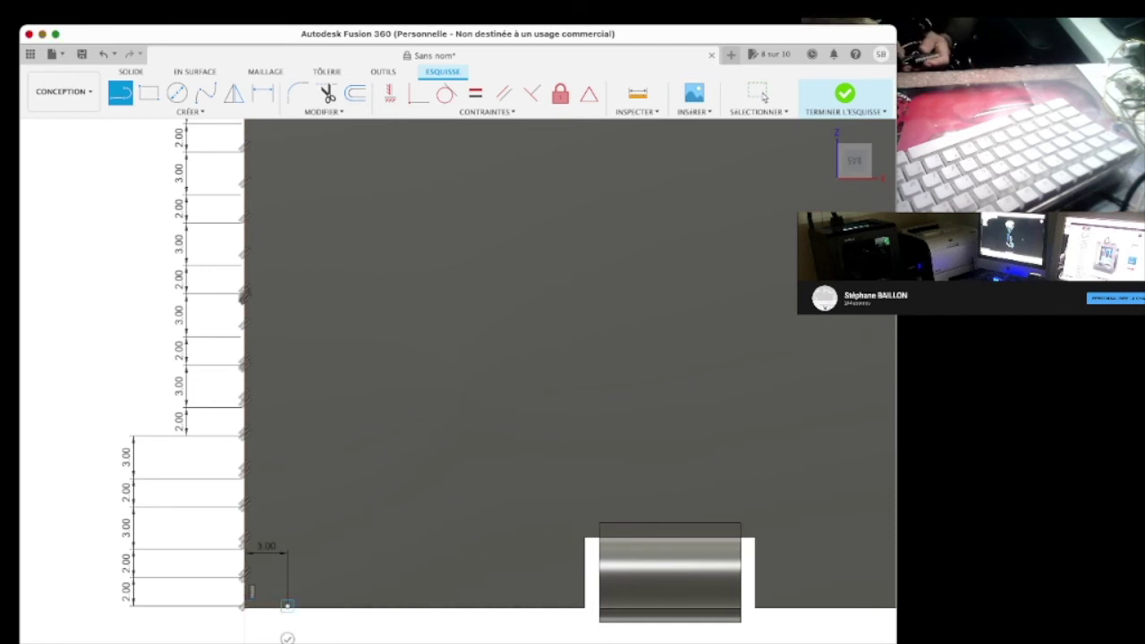
drag(301, 564, 286, 555)
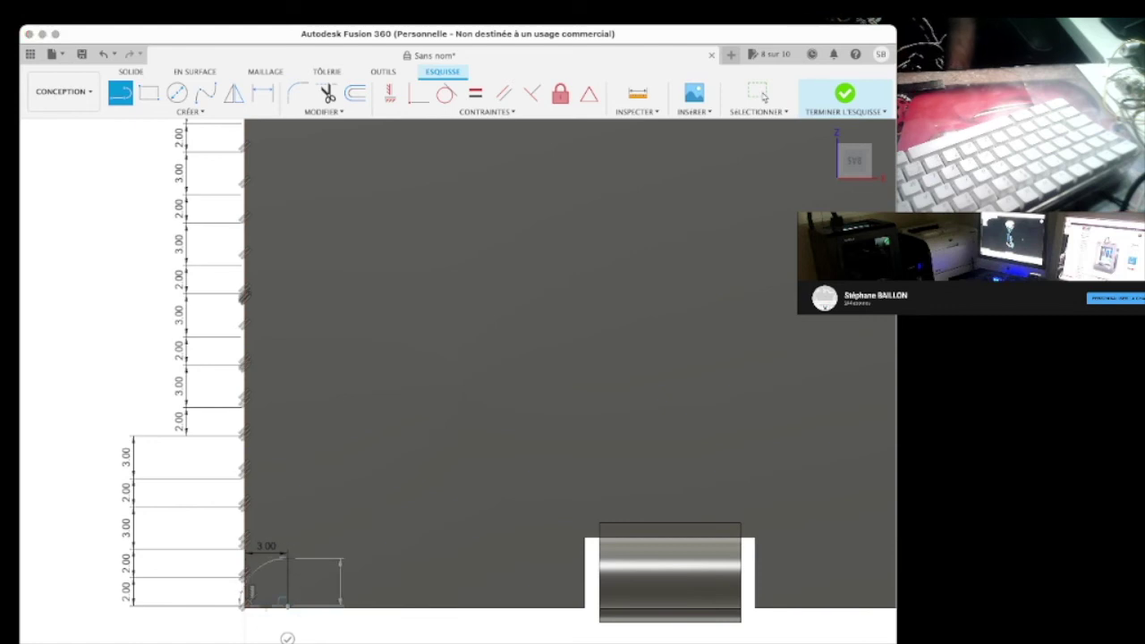
mouse_move(286, 604)
mouse_down()
mouse_move(321, 564)
mouse_move(287, 492)
mouse_move(287, 252)
mouse_up()
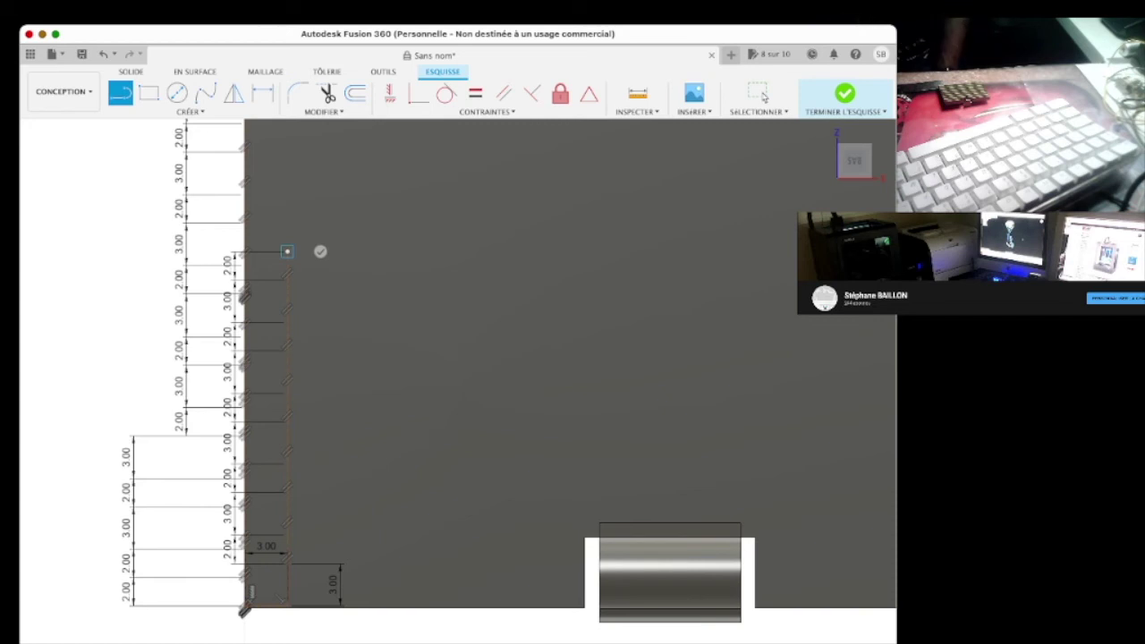
drag(287, 252, 293, 231)
click(287, 207)
click(288, 181)
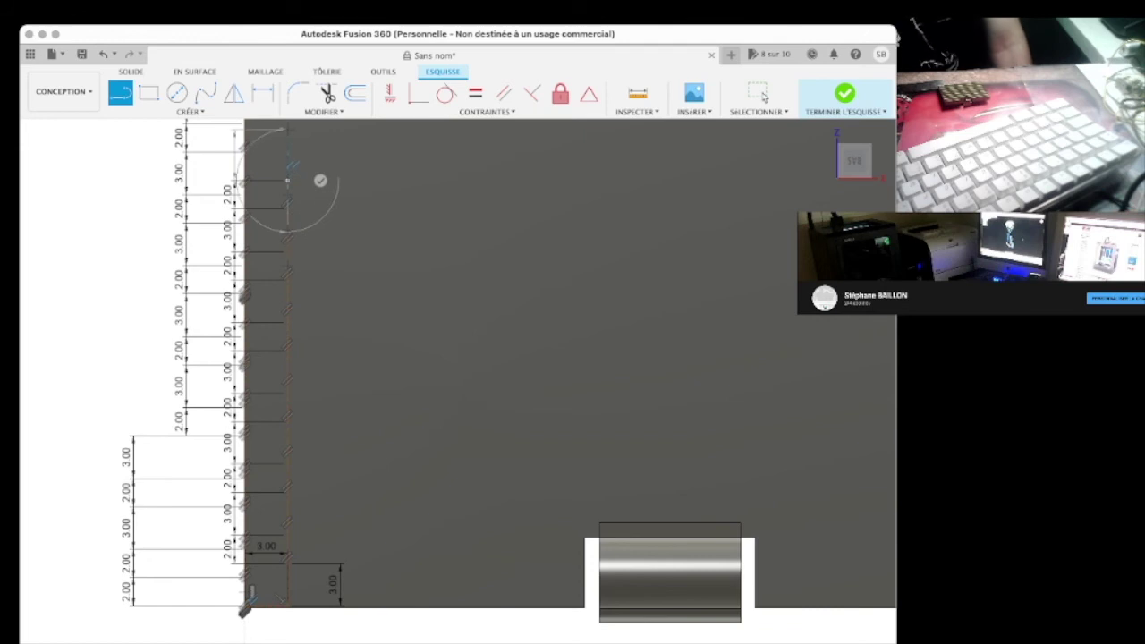
scroll(293, 174, down, 3)
scroll(465, 626, up, 1)
Extend the inner offset line up to the plate's top edge and stop drawing
key(l)
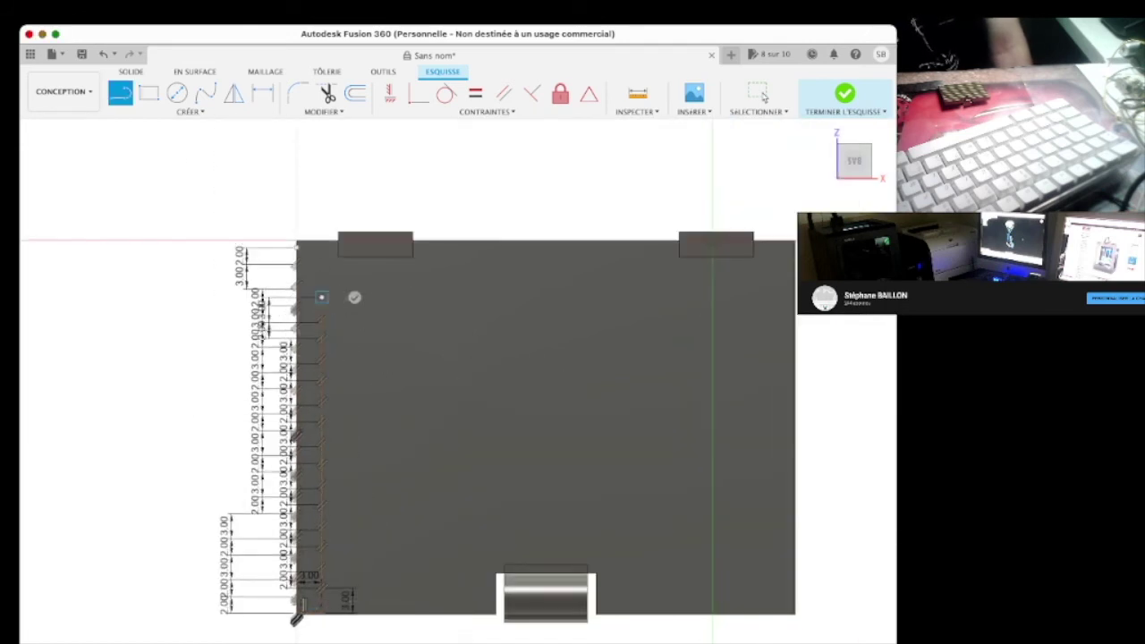
click(321, 297)
click(320, 256)
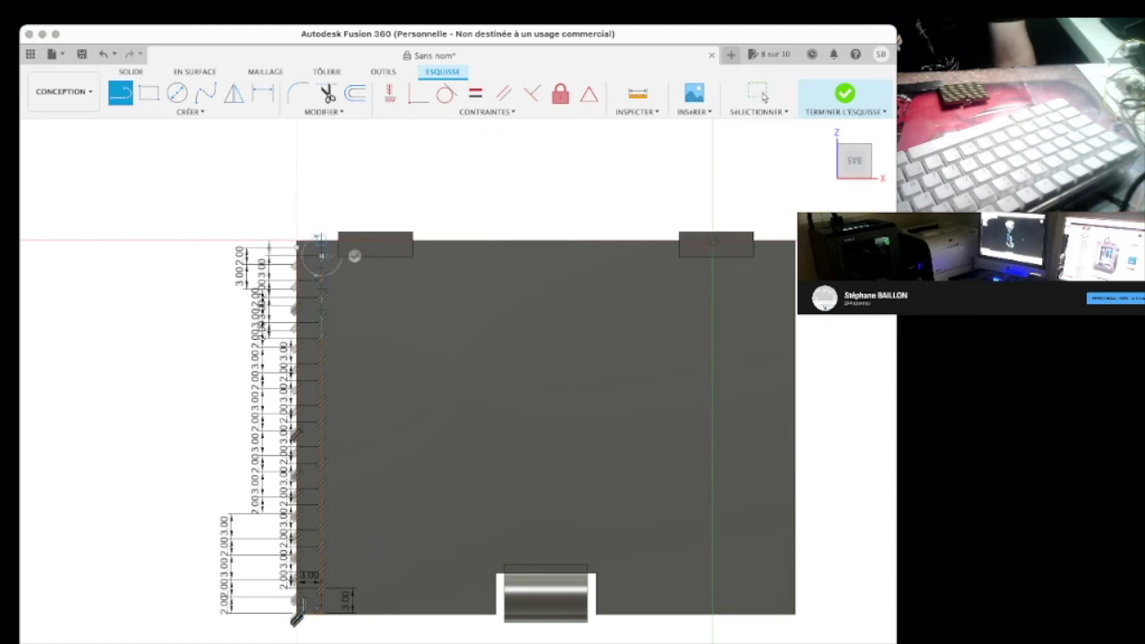
key(Escape)
scroll(389, 333, up, 2)
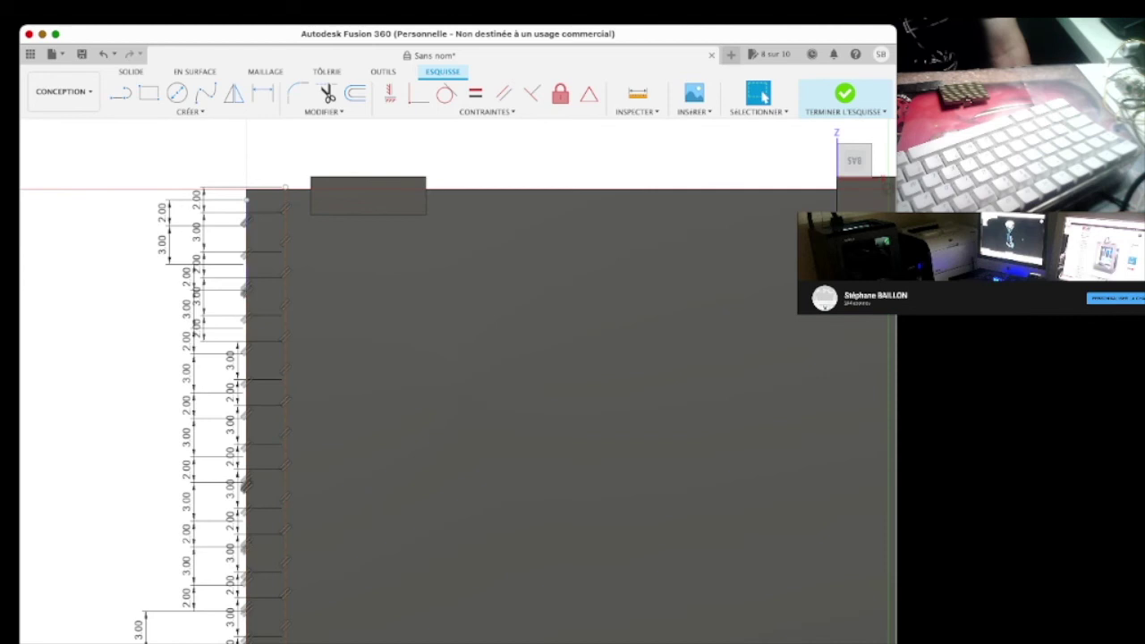
scroll(259, 394, up, 3)
scroll(259, 393, down, 3)
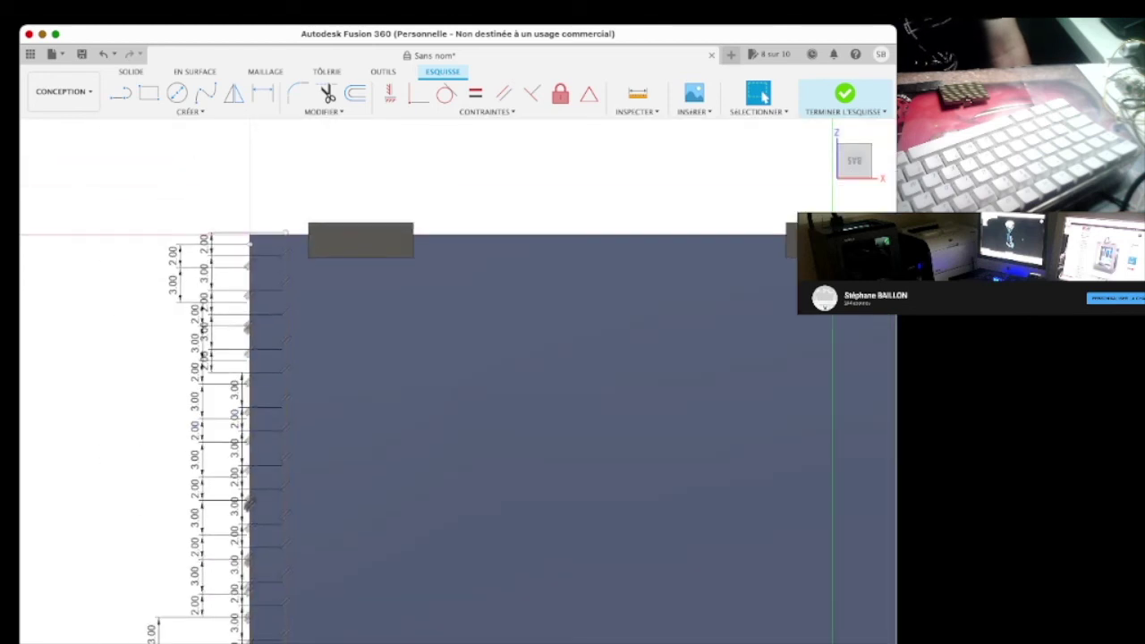
scroll(206, 617, down, 3)
scroll(250, 536, up, 2)
scroll(343, 426, up, 2)
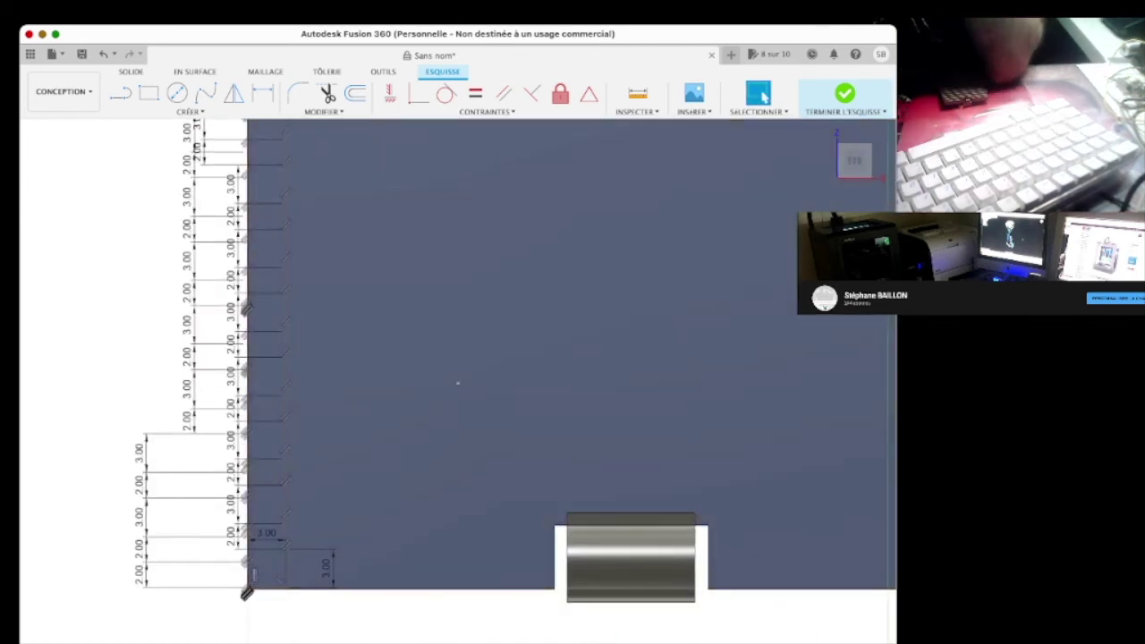
Select the large sketch profile and start a rectangle at its bottom corner, then cancel it
click(247, 594)
scroll(247, 593, up, 5)
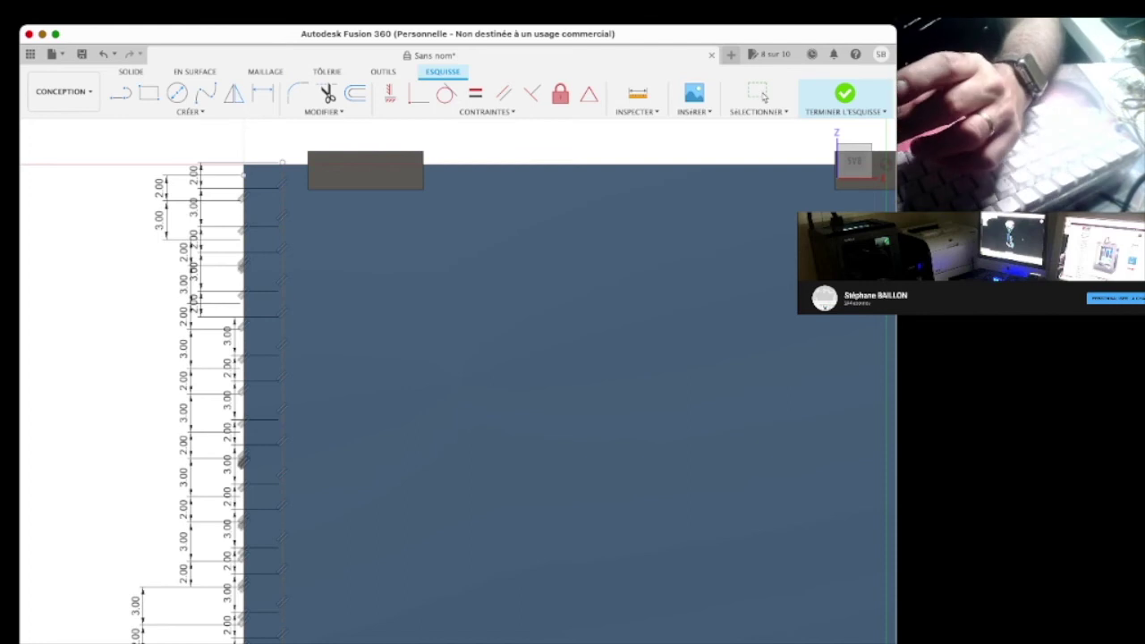
scroll(376, 419, down, 5)
scroll(442, 511, up, 3)
scroll(443, 511, up, 3)
key(r)
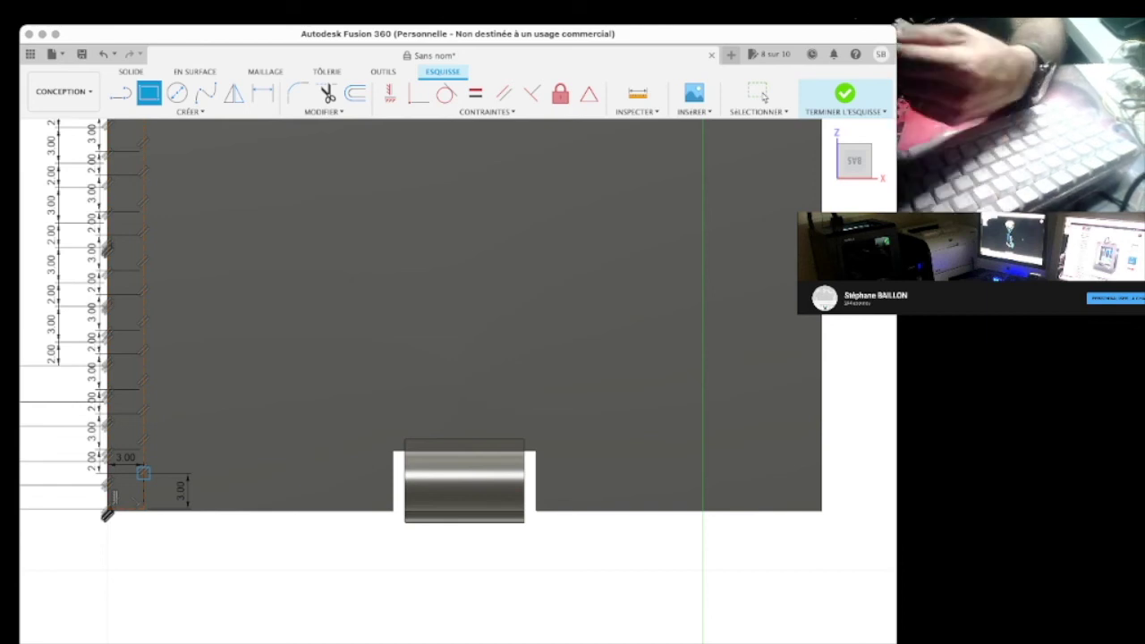
click(143, 472)
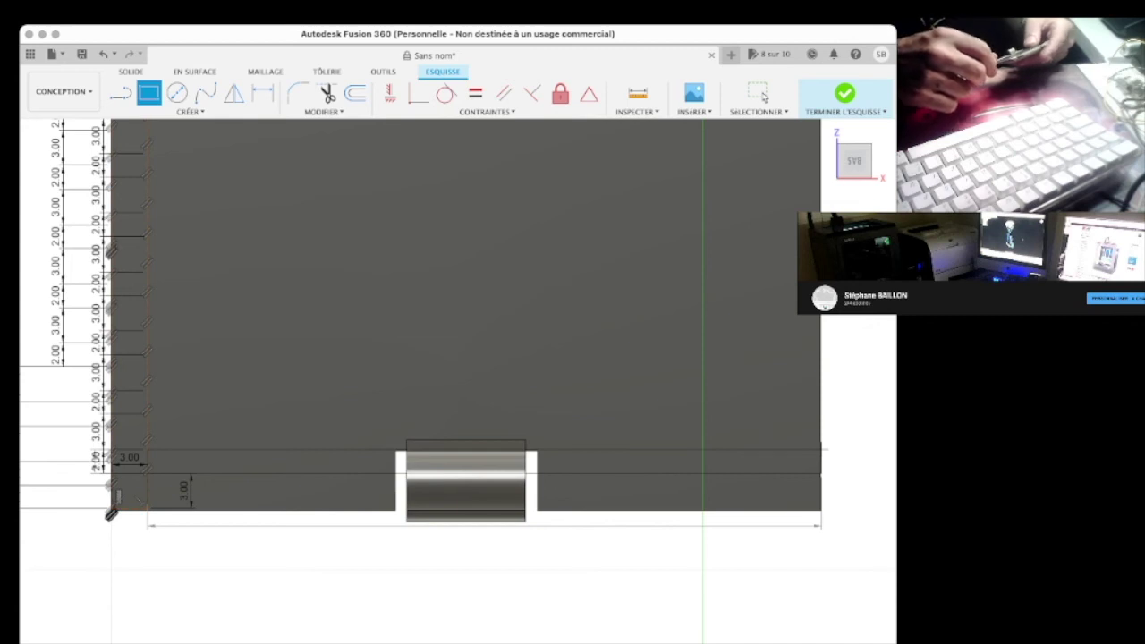
scroll(408, 465, down, 2)
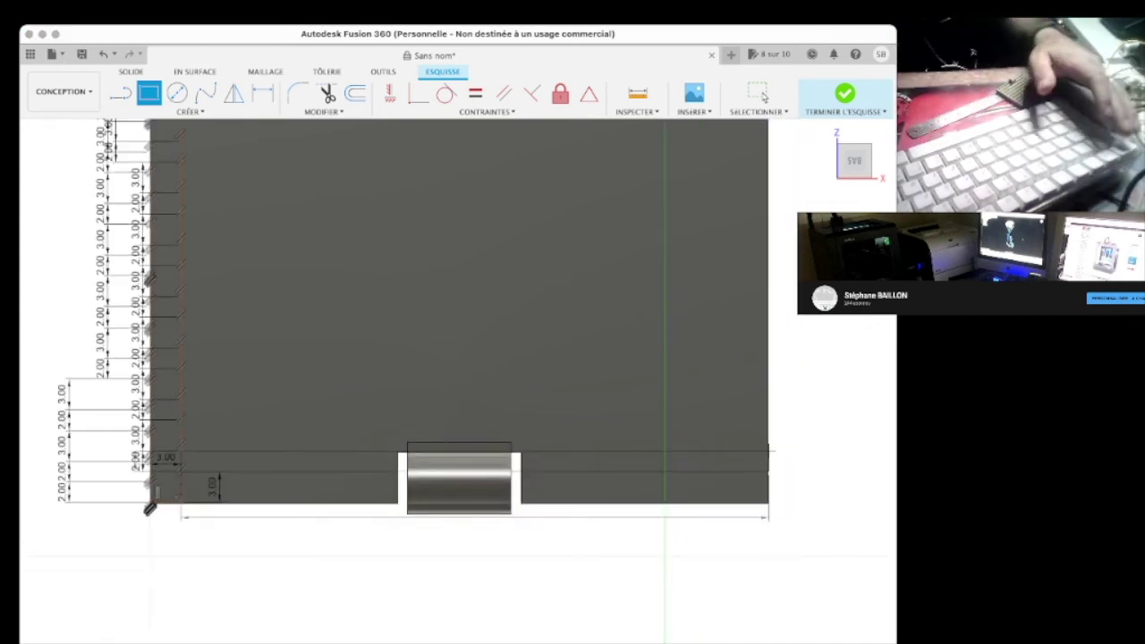
key(Escape)
Measure the bottom sketch edge (about 52.973 mm) and pan up to the top edge
key(i)
click(149, 507)
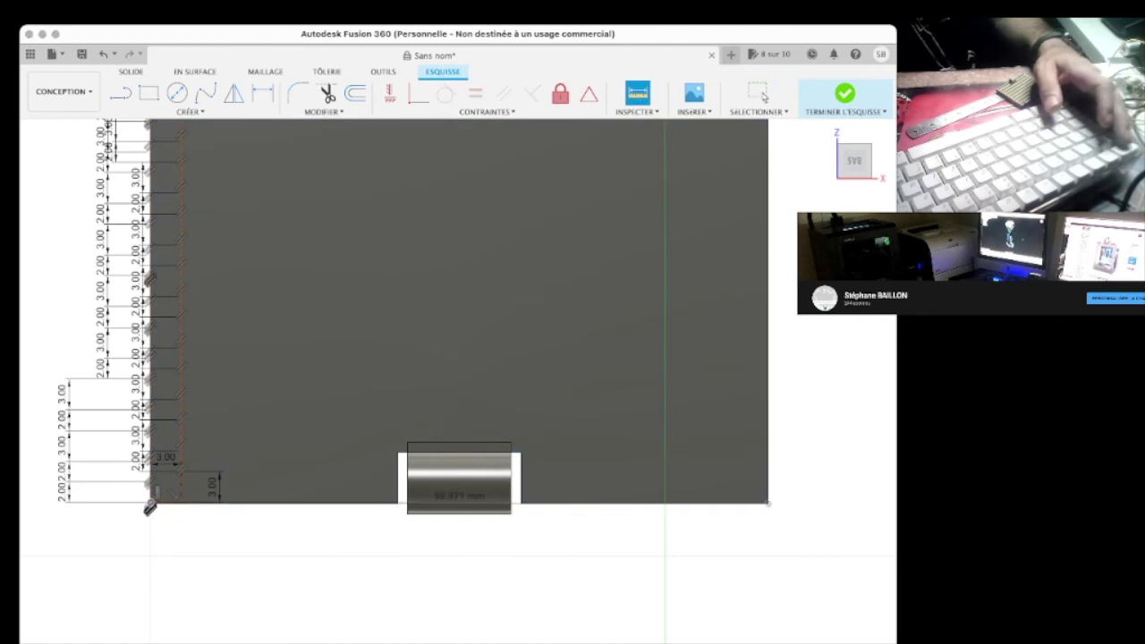
click(763, 95)
key(F6)
scroll(492, 295, up, 3)
scroll(492, 295, down, 1)
middle_drag(492, 268, 331, 420)
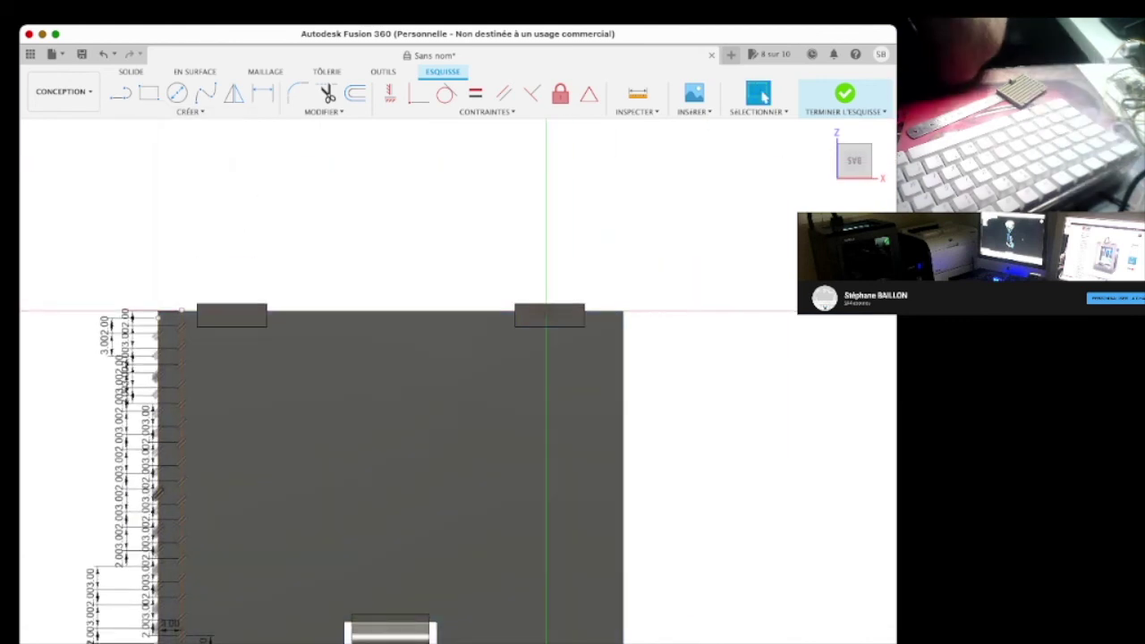
key(i)
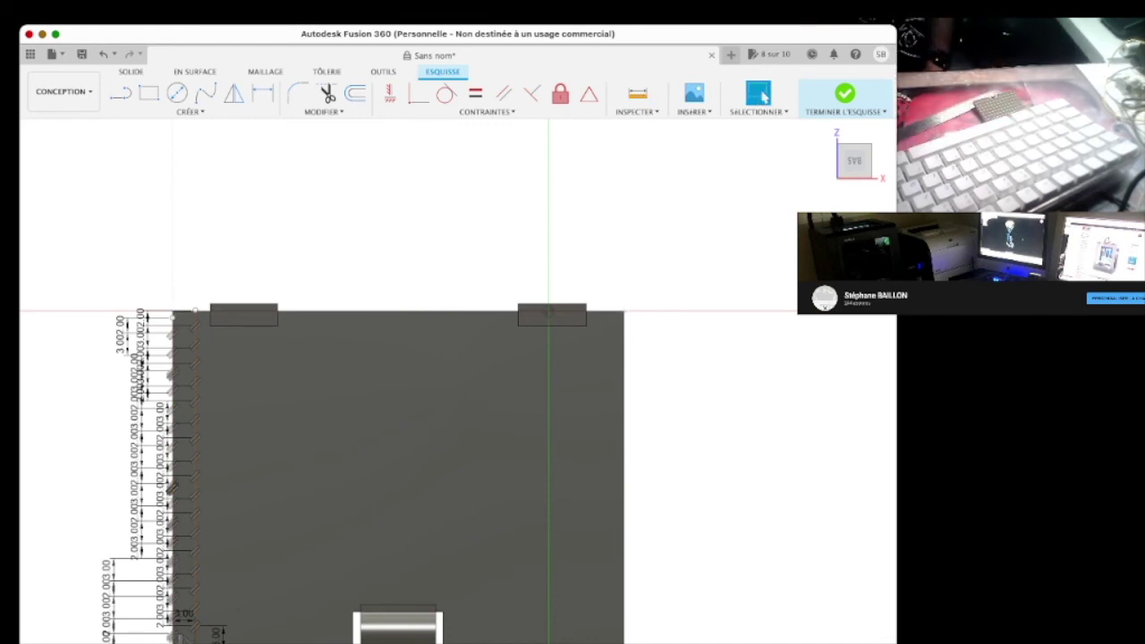
Finish the tooth sketch from the home view and dismiss the extrude previews
click(825, 130)
key(e)
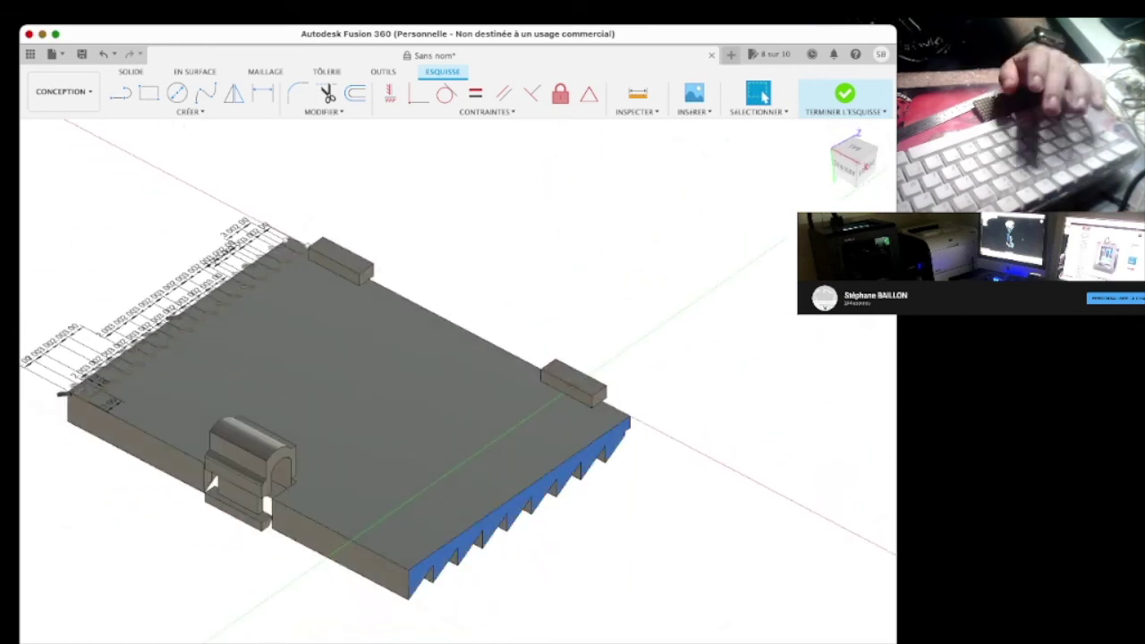
key(Escape)
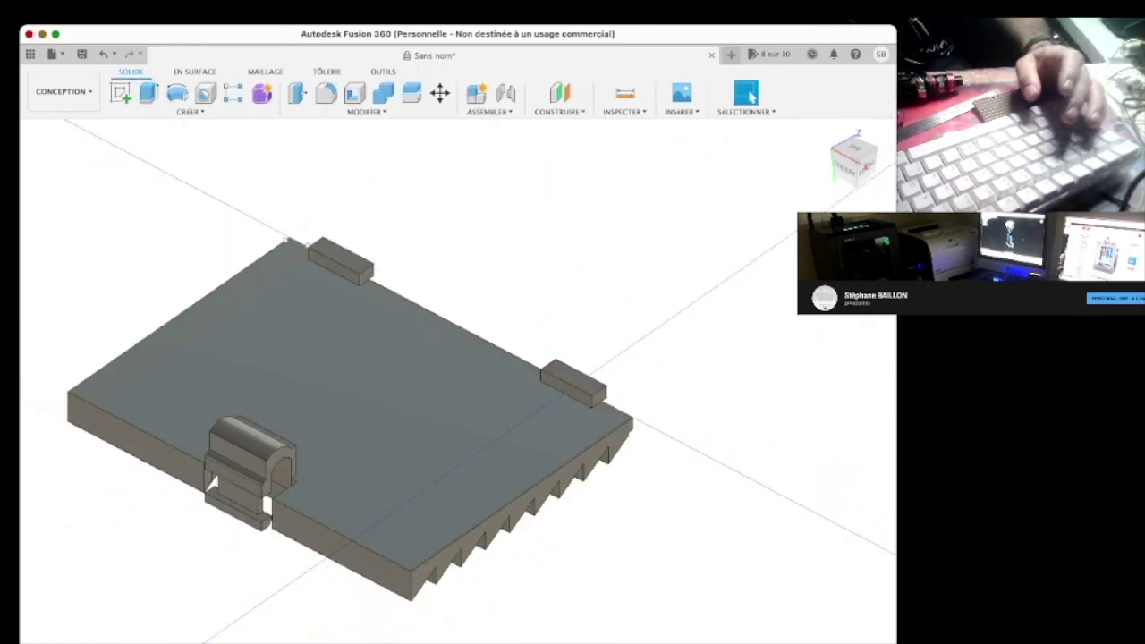
scroll(248, 467, up, 5)
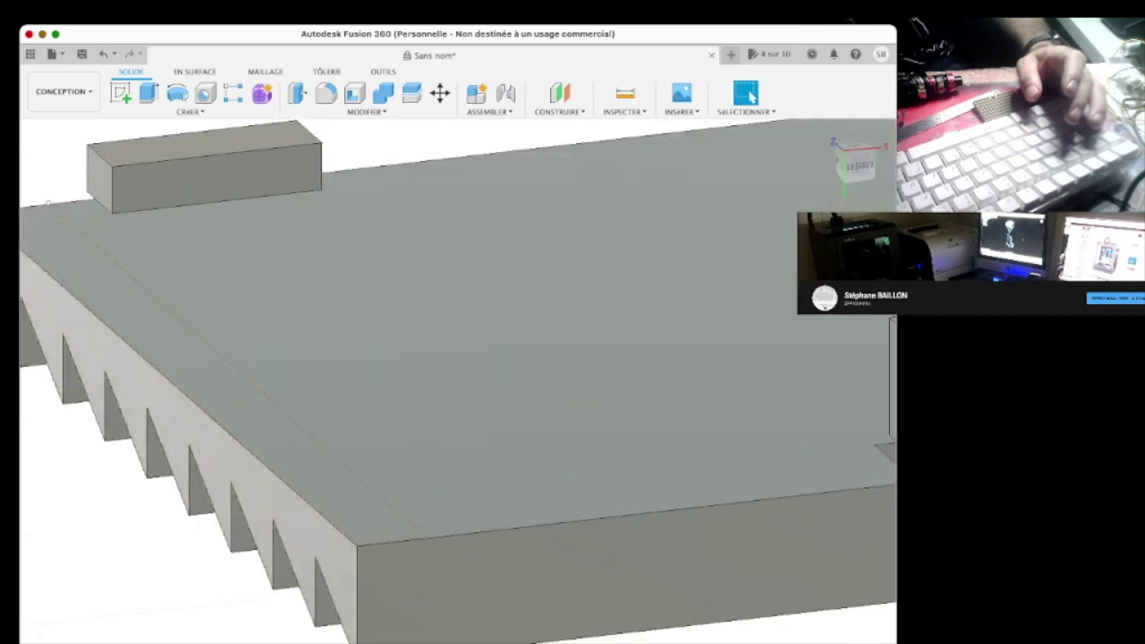
key(e)
key(Escape)
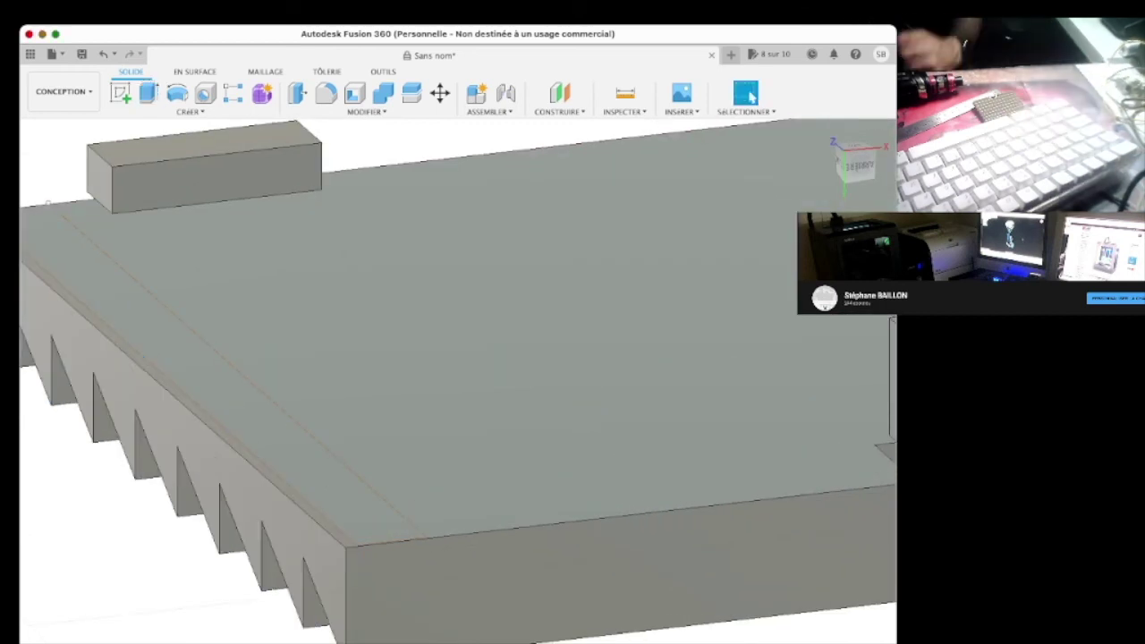
Return home, deselect the ribbed body and look straight at the plate's flat face
click(825, 132)
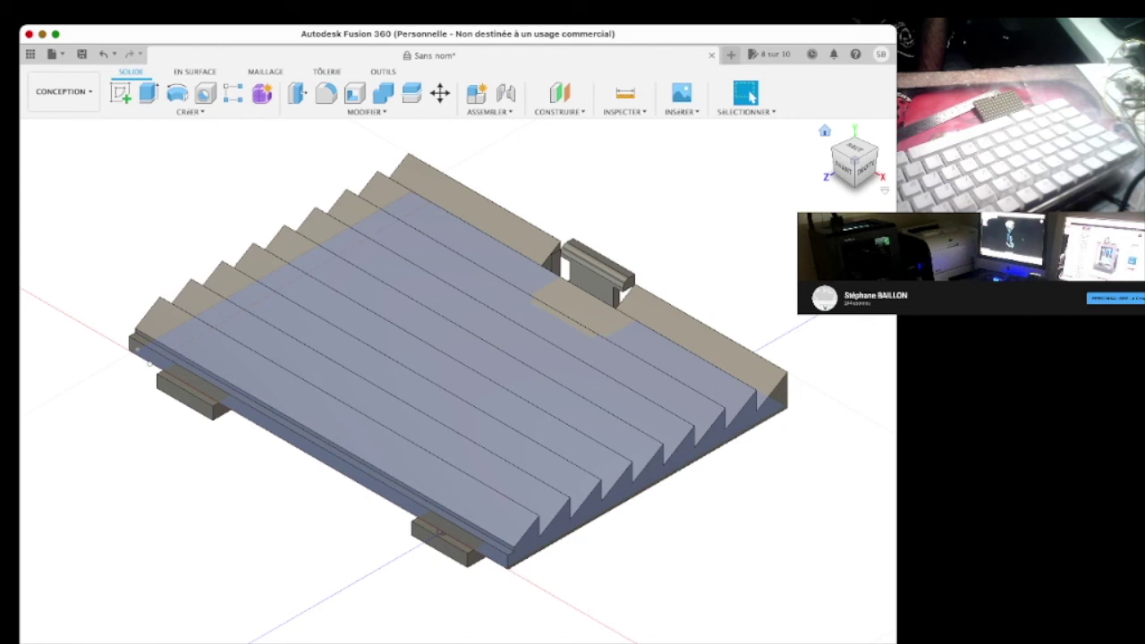
key(Escape)
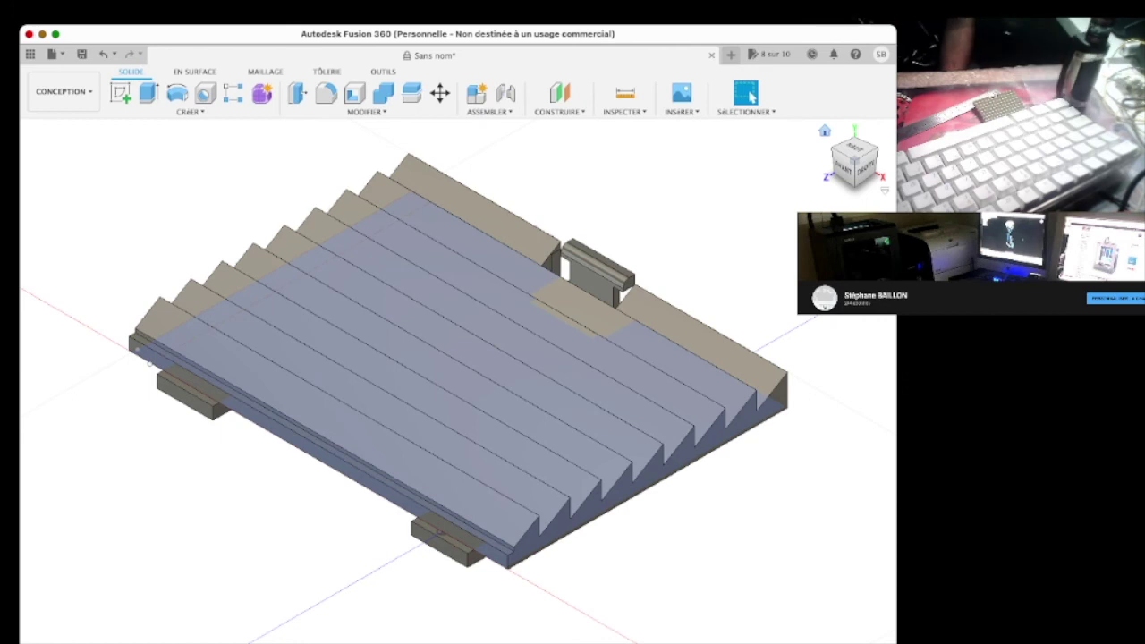
click(844, 168)
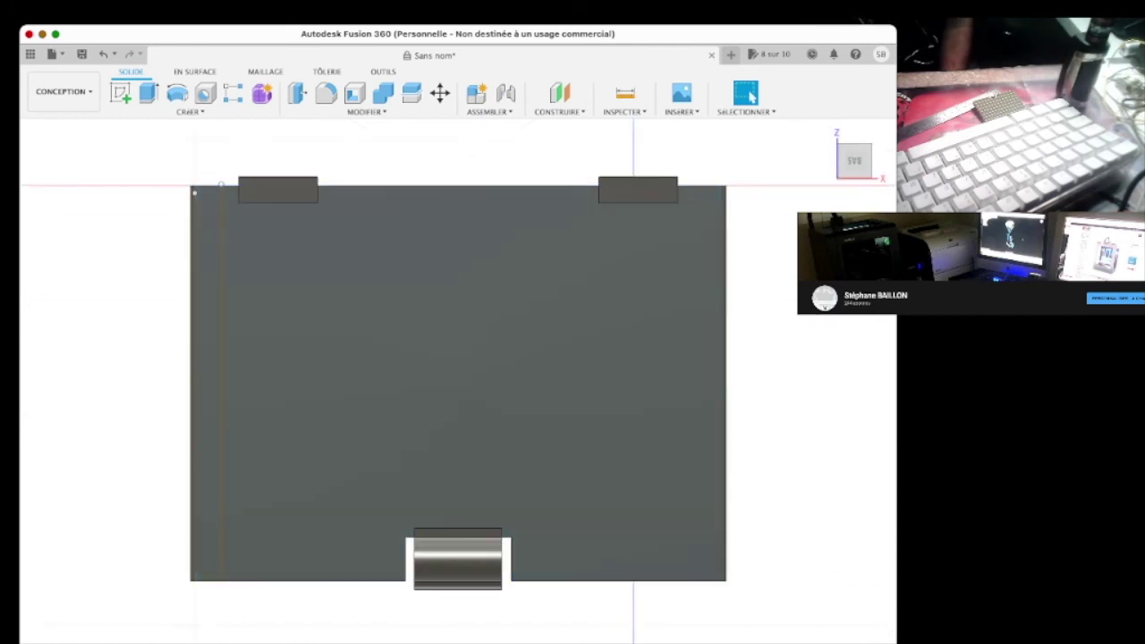
Sketch on the flat face with a 3 mm then 2 mm line from the top-left corner
click(456, 357)
click(119, 92)
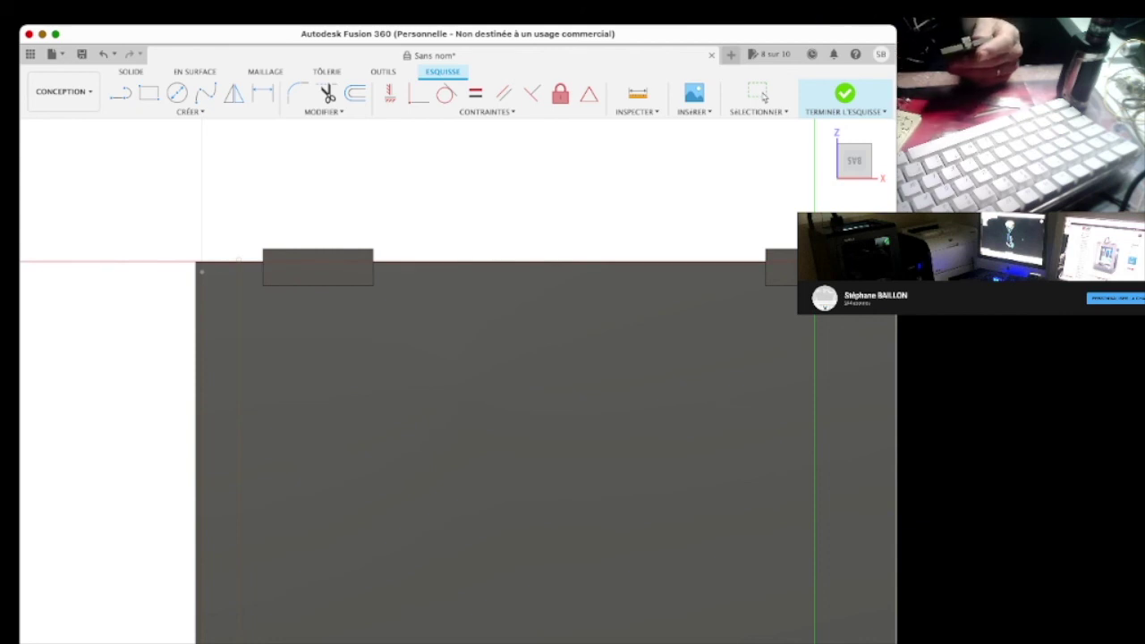
click(120, 93)
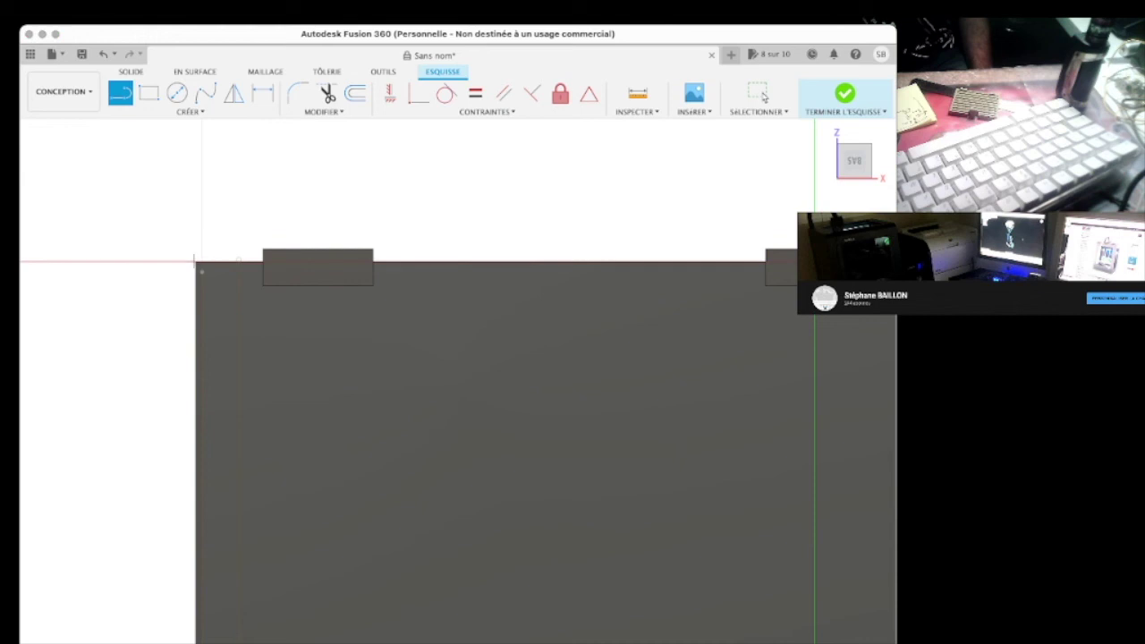
scroll(201, 270, up, 5)
click(198, 262)
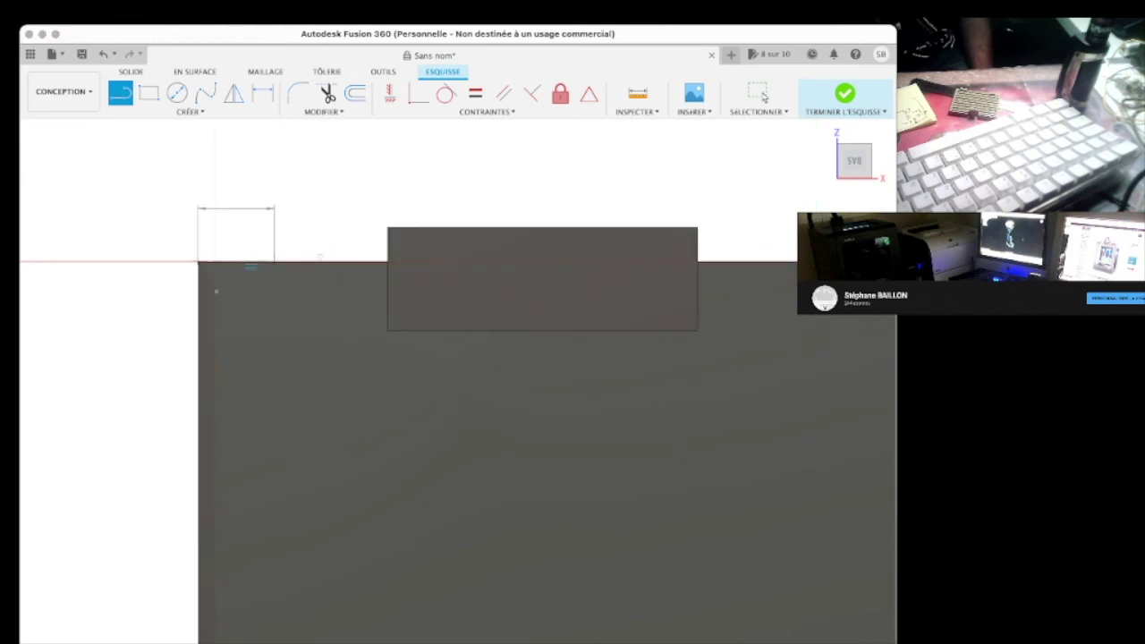
click(301, 262)
drag(301, 262, 300, 331)
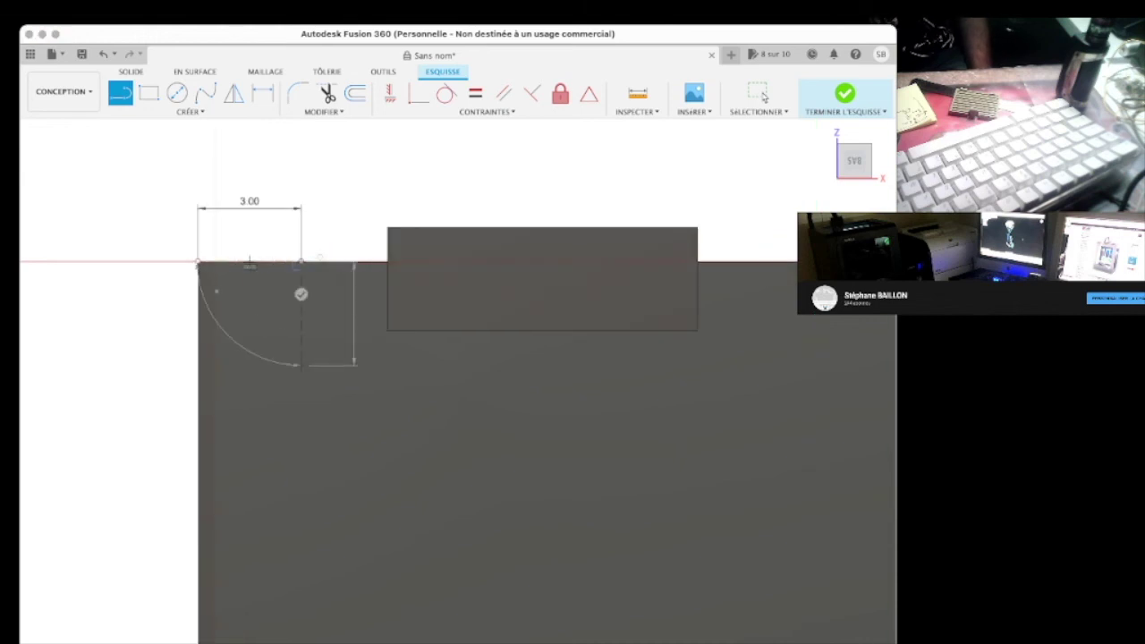
click(300, 330)
key(Escape)
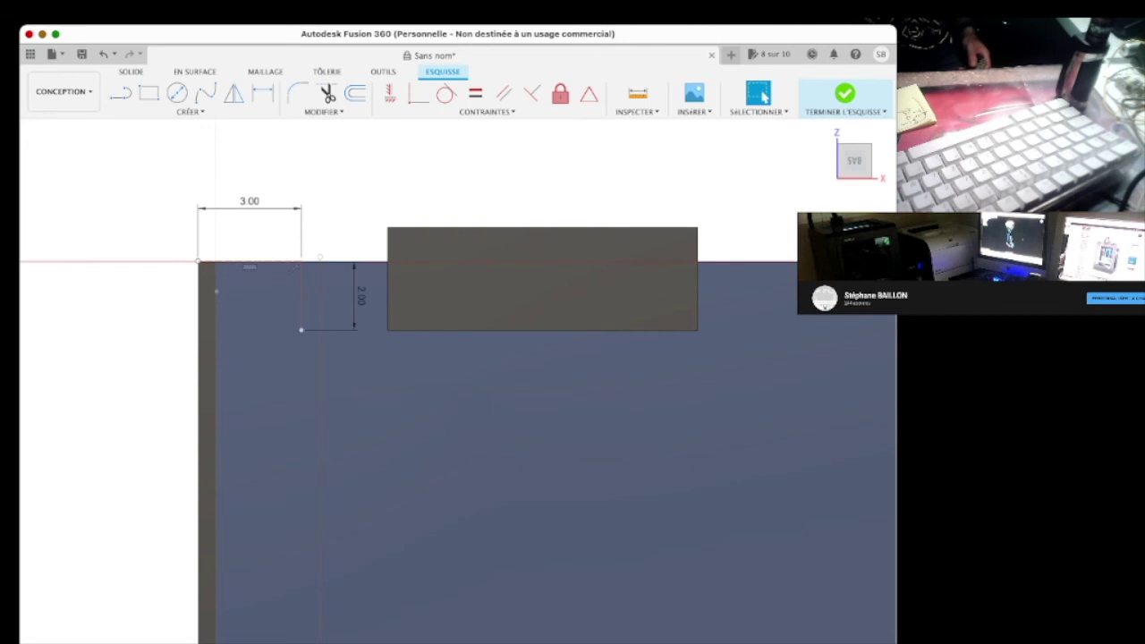
Try a rectangle from the 2 mm segment's end, then cancel it and return to selection
key(r)
click(301, 330)
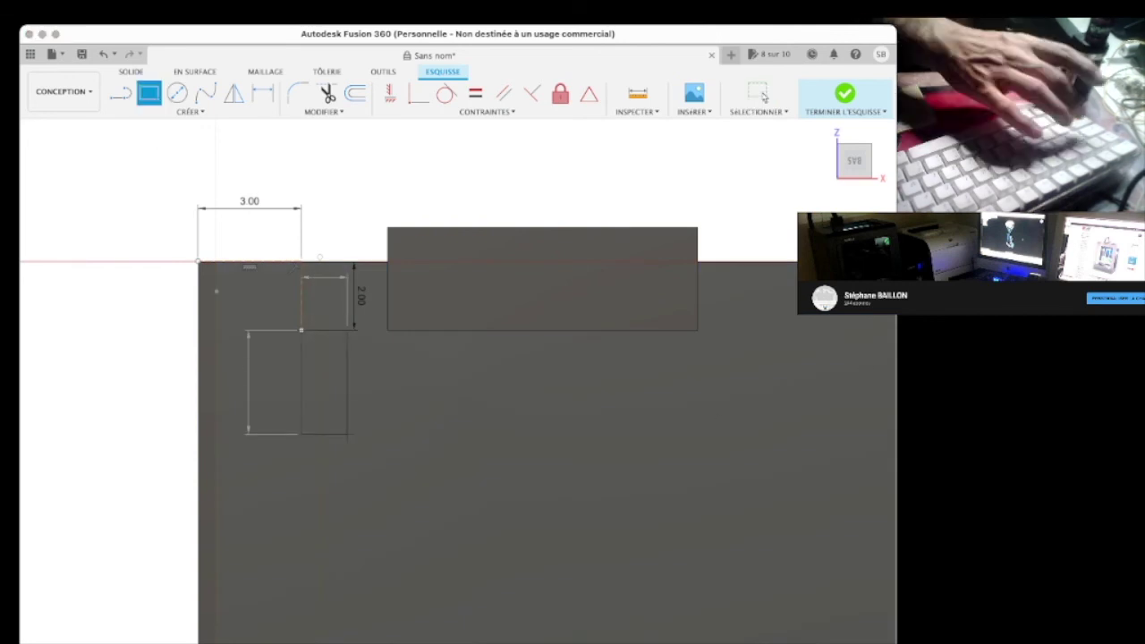
scroll(382, 204, down, 5)
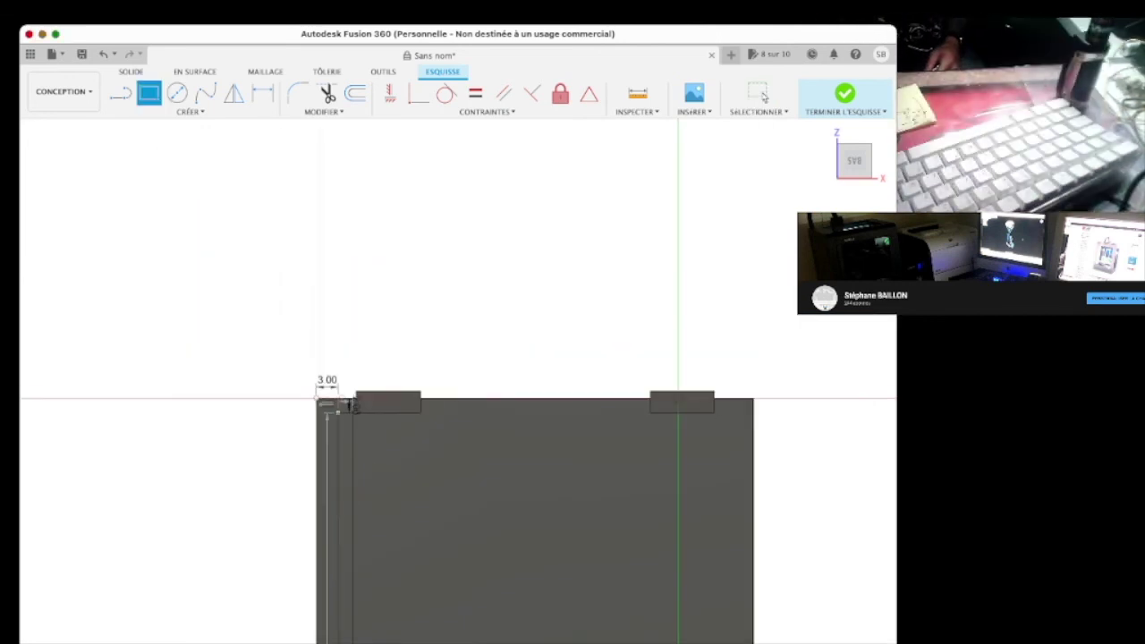
key(Escape)
scroll(418, 400, down, 2)
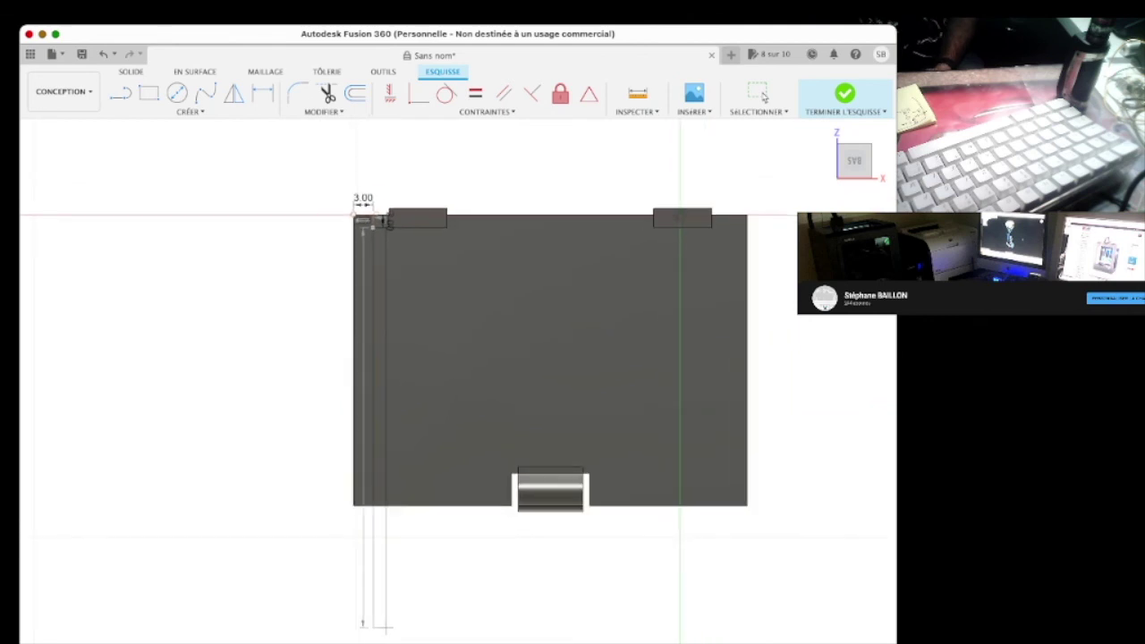
key(r)
click(761, 95)
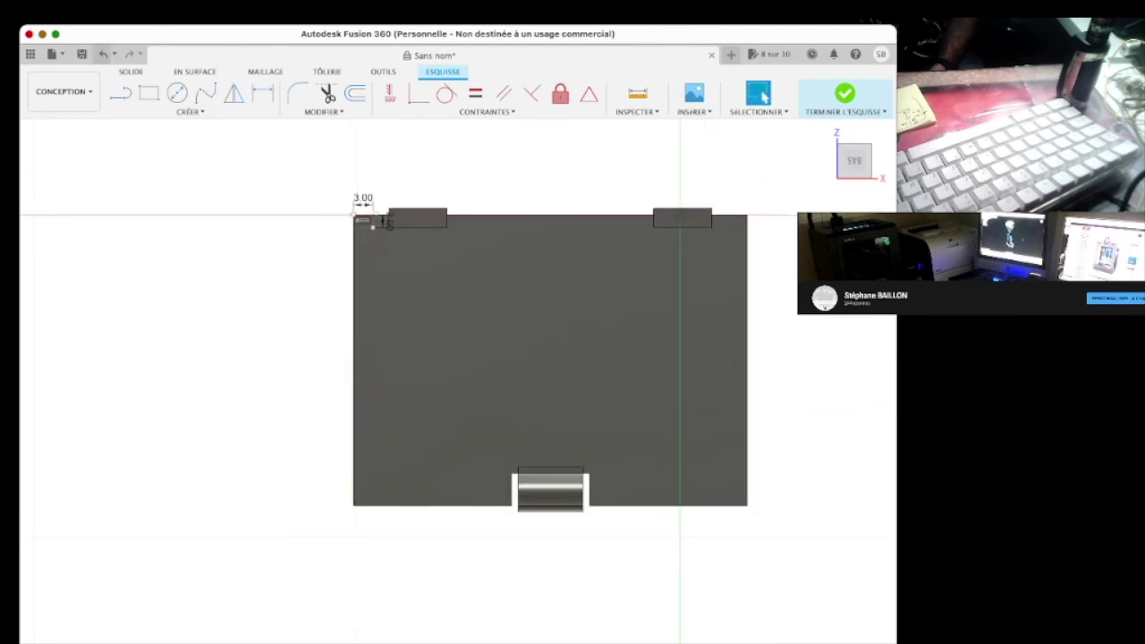
scroll(373, 226, up, 1)
scroll(362, 219, up, 4)
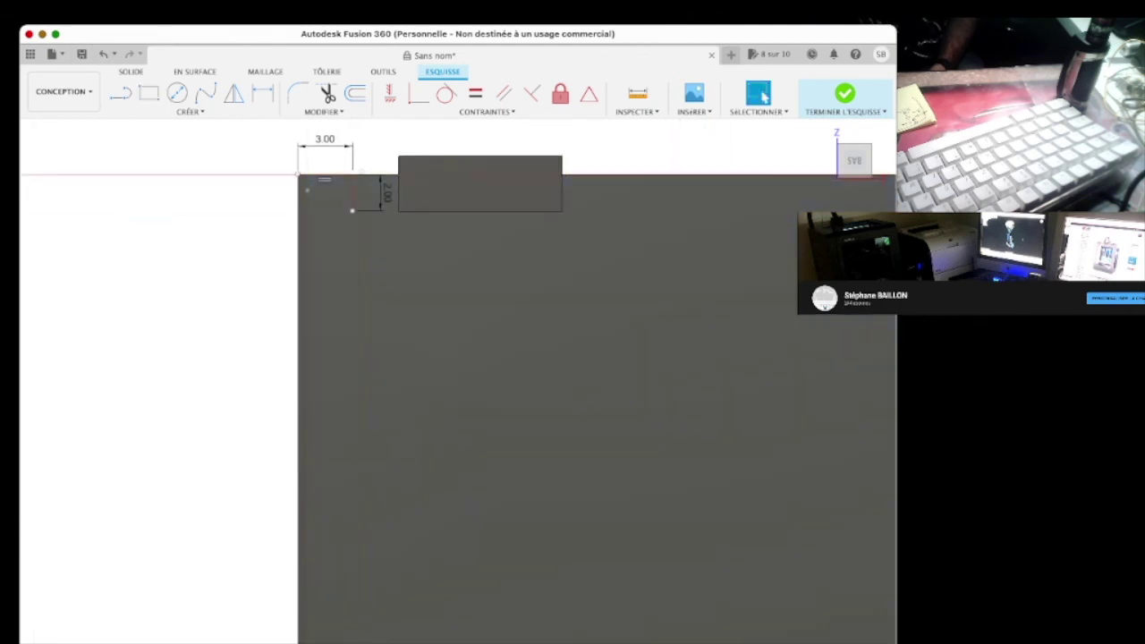
Close a small 3 mm square at the corner offset and anchor a long bar rectangle there
key(r)
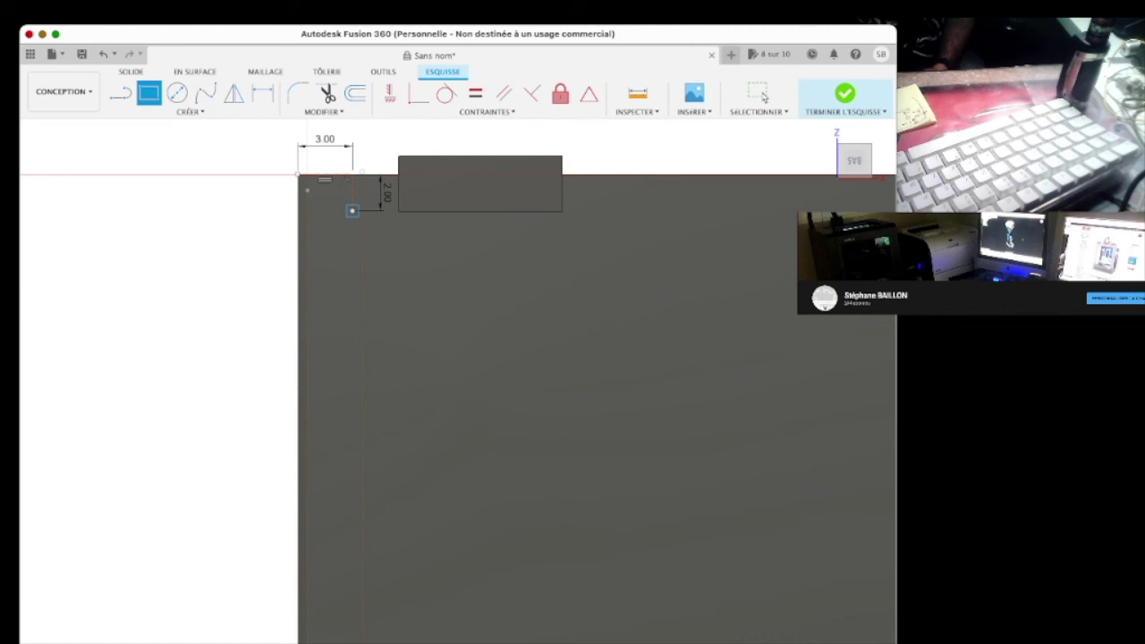
key(l)
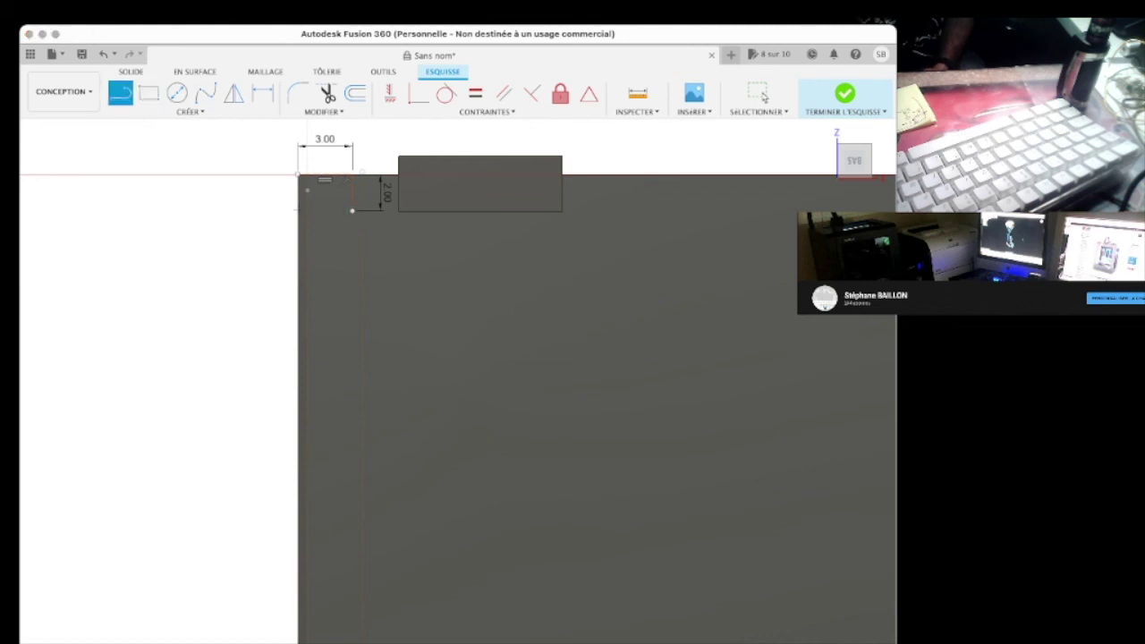
drag(352, 210, 320, 229)
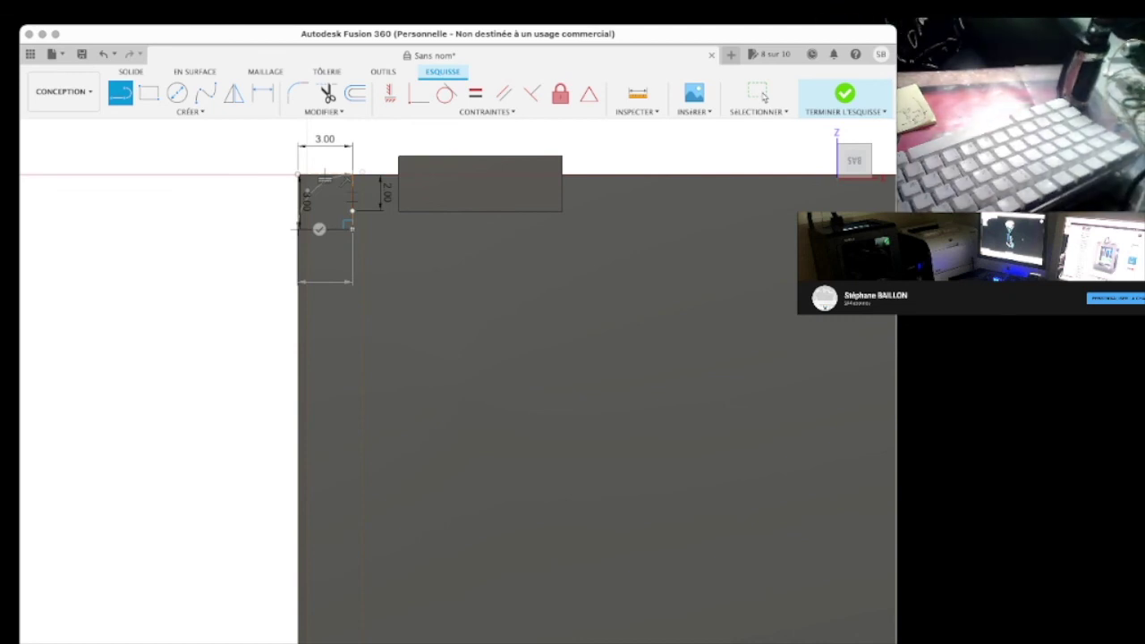
click(319, 229)
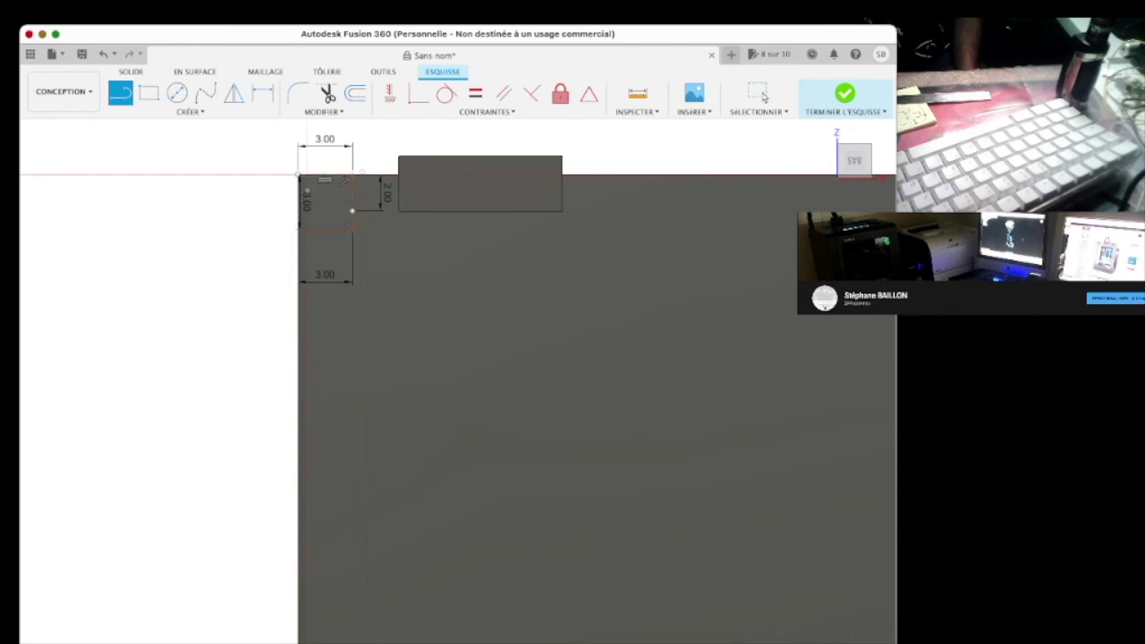
click(149, 92)
click(353, 230)
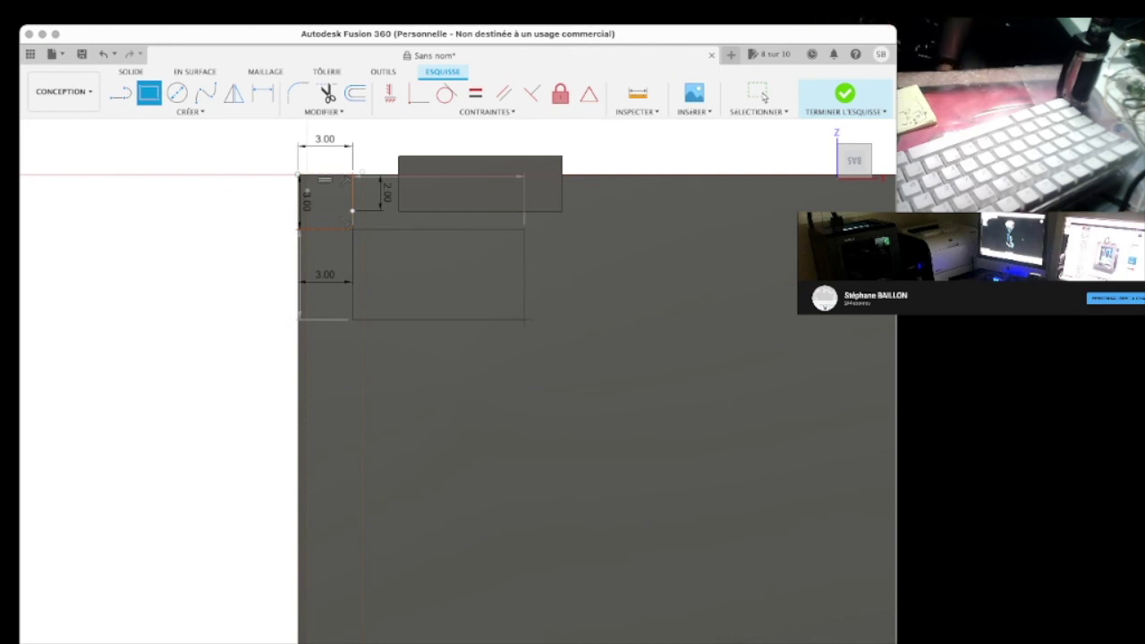
scroll(457, 276, down, 5)
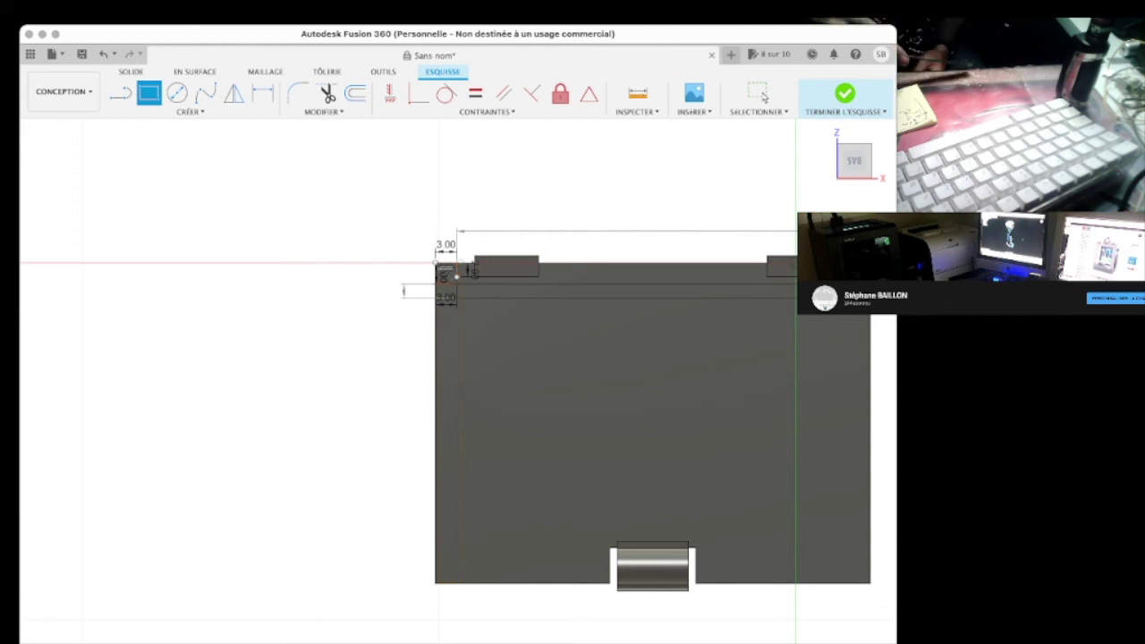
Set the thin rectangle's height to 2 mm and finish the bar sketch
text(2)
key(Return)
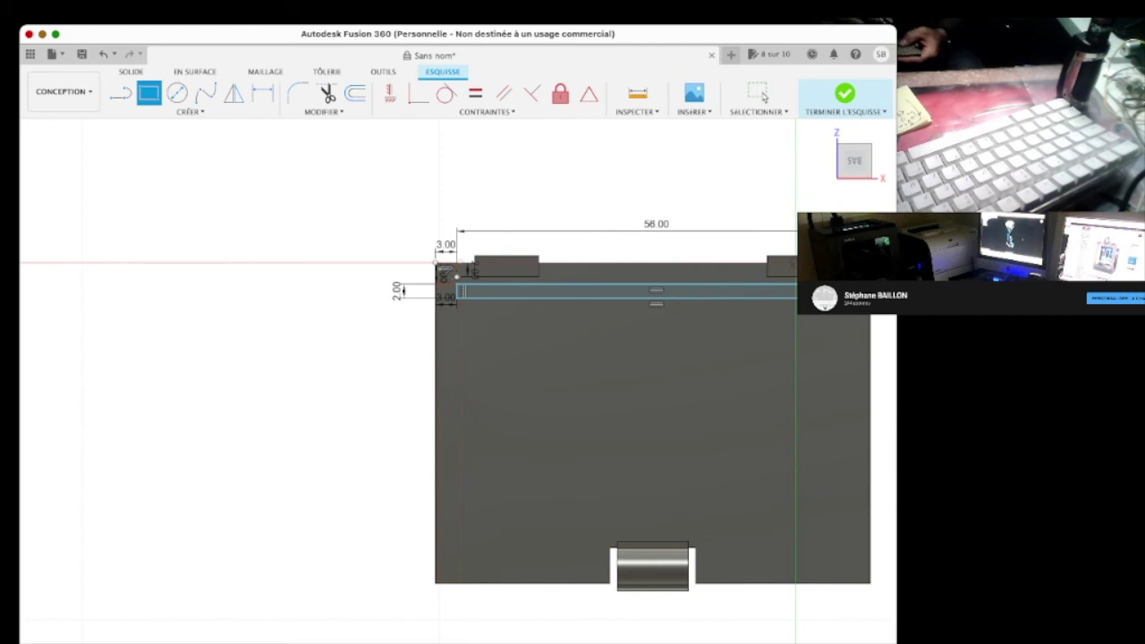
key(F6)
key(ctrl+z)
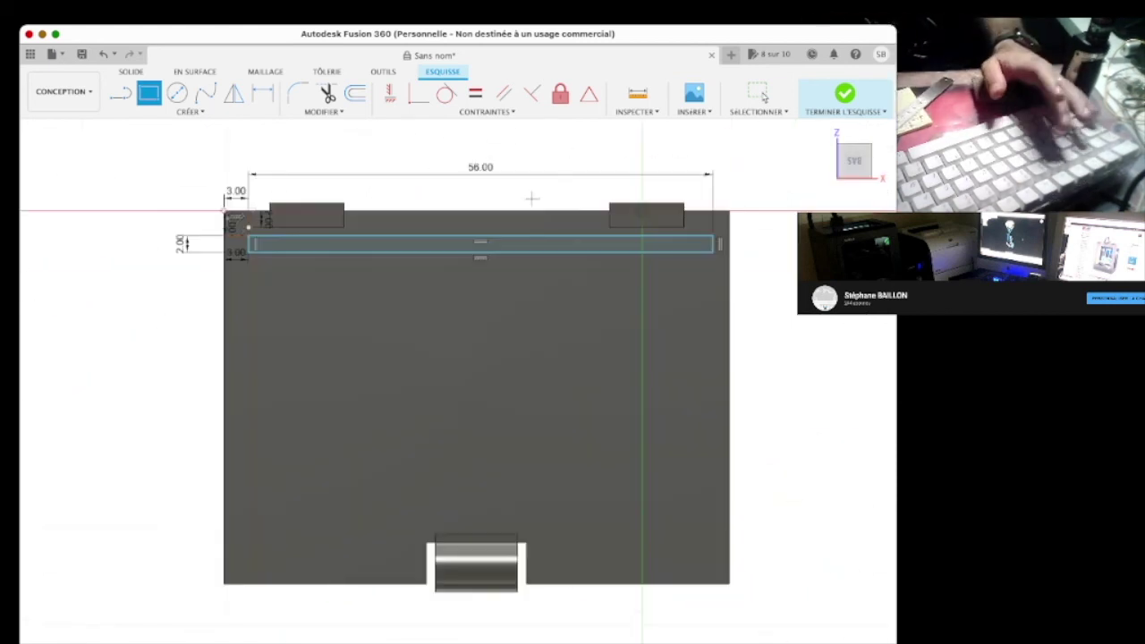
key(Return)
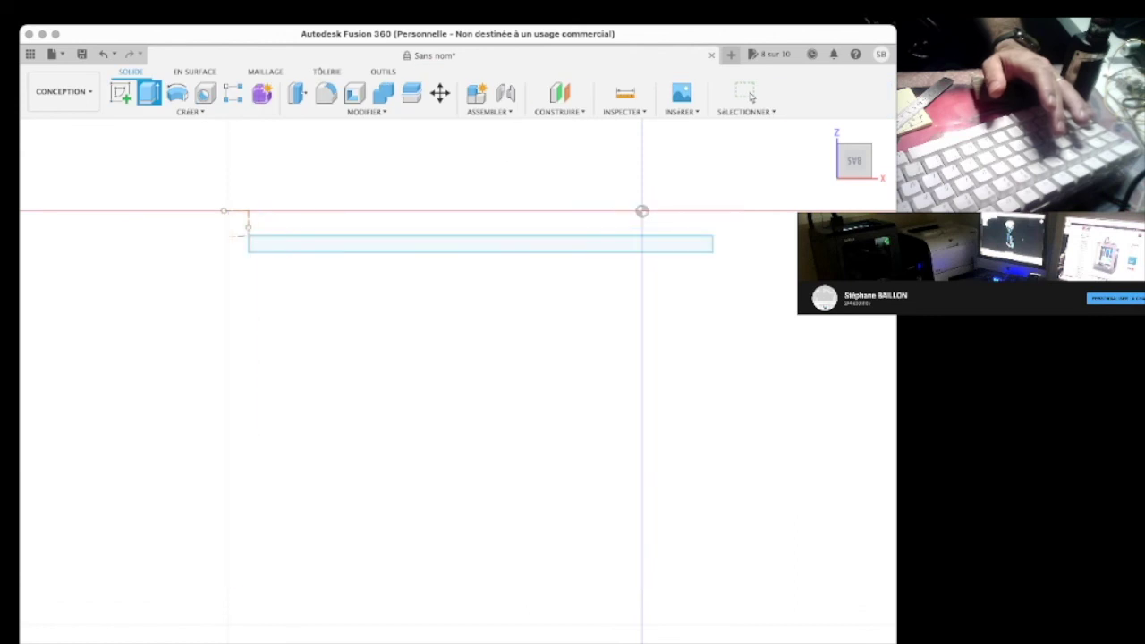
Extrude the thin rectangle into a narrow raised bar along the plate's edge
key(e)
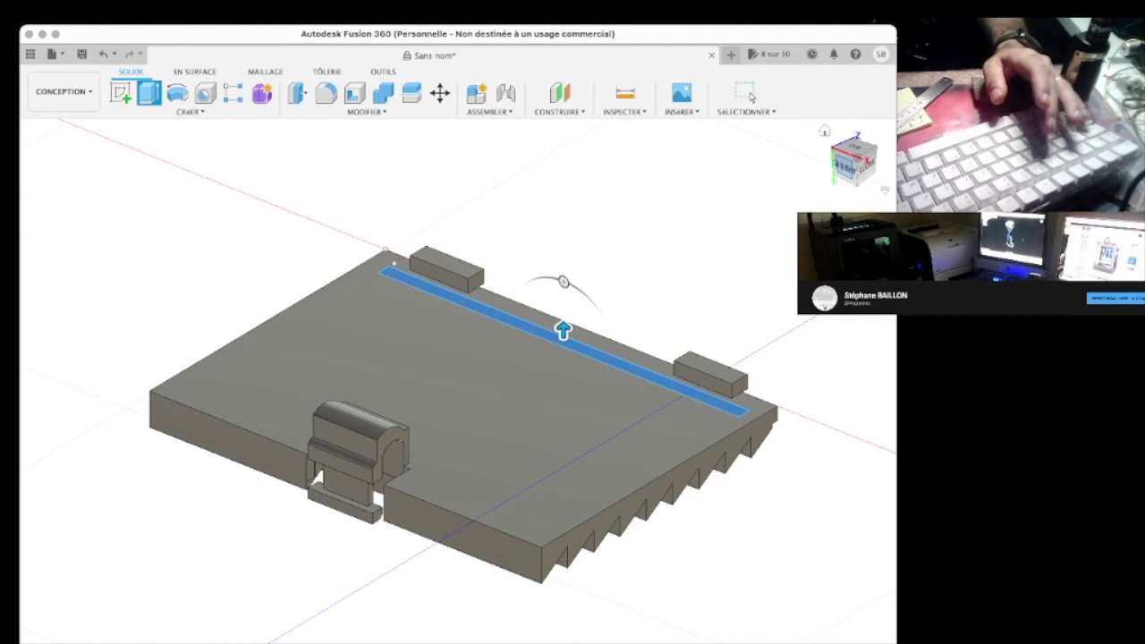
drag(563, 330, 563, 364)
click(854, 159)
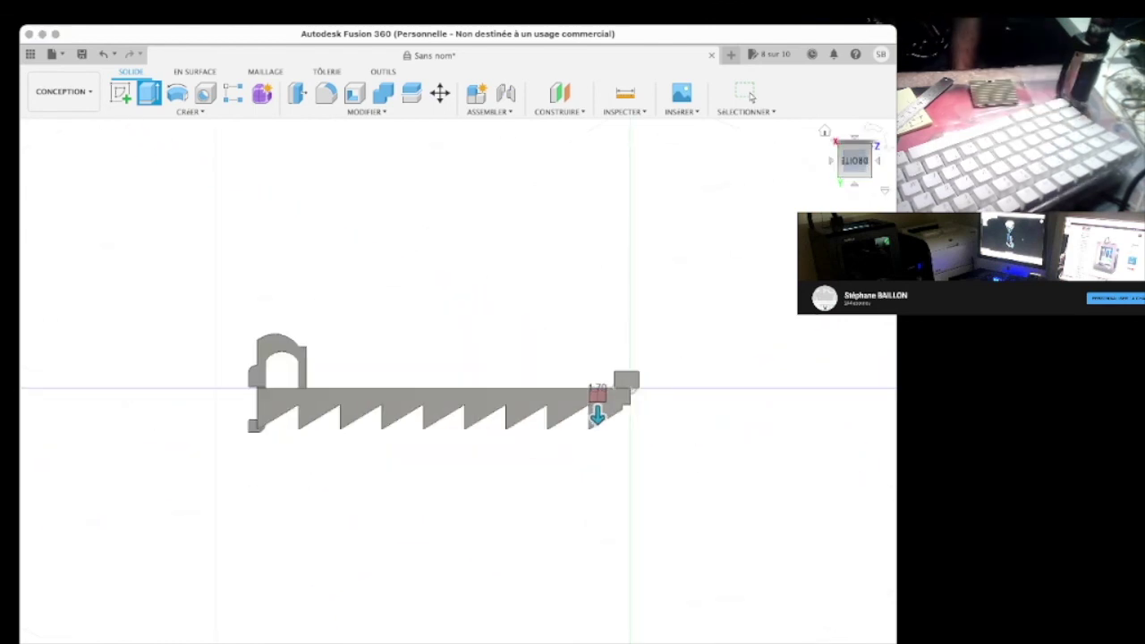
drag(596, 418, 597, 412)
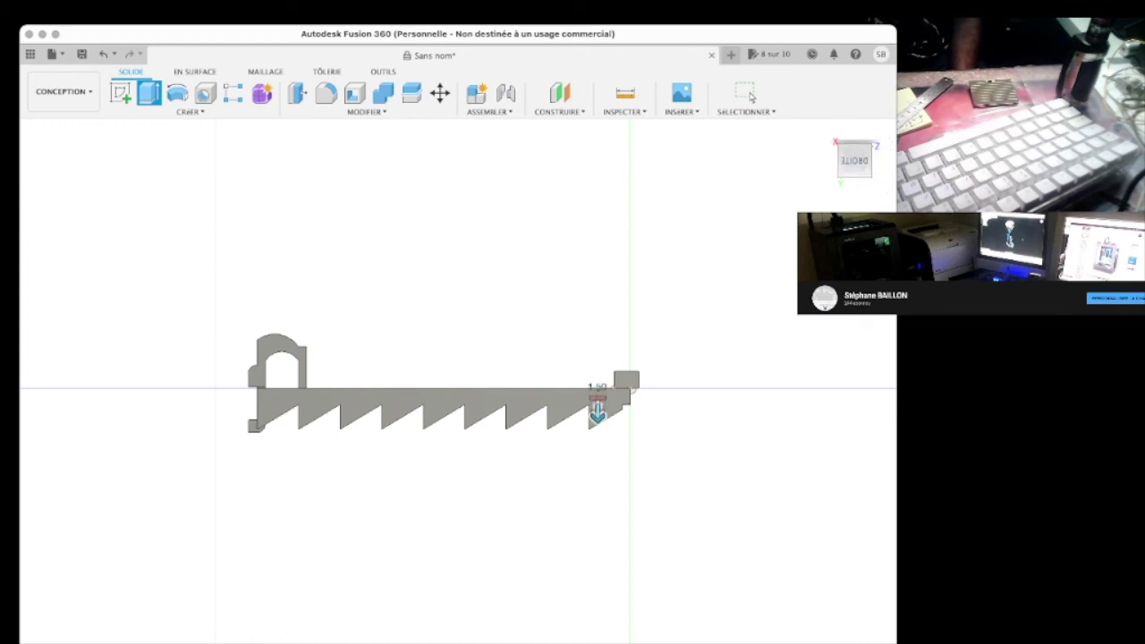
drag(596, 412, 597, 351)
click(750, 96)
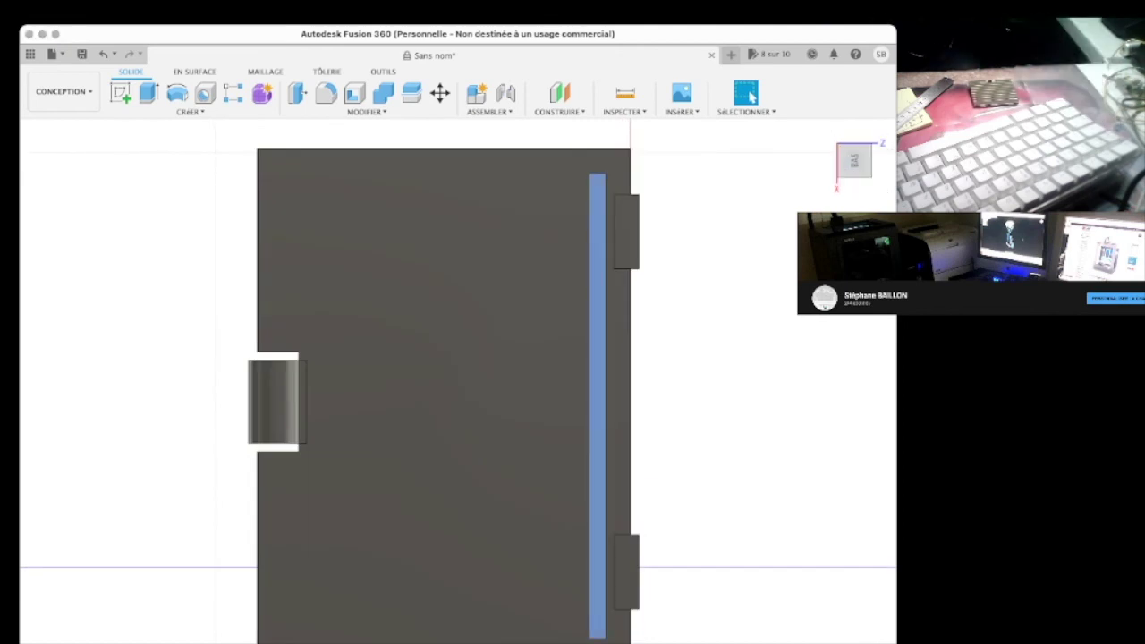
click(598, 402)
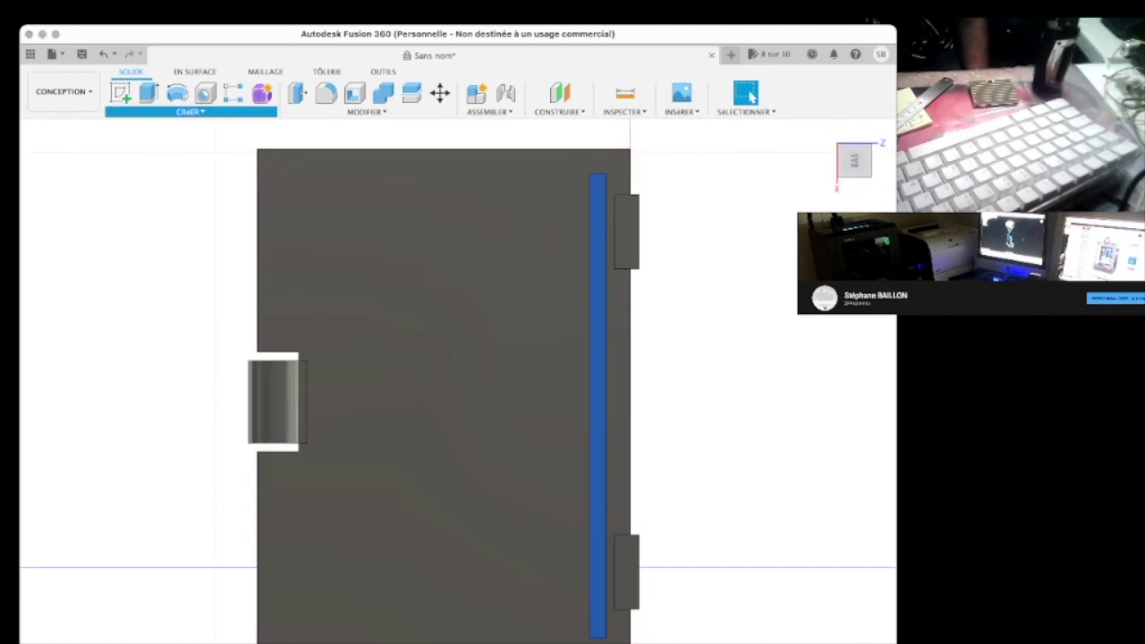
key(e)
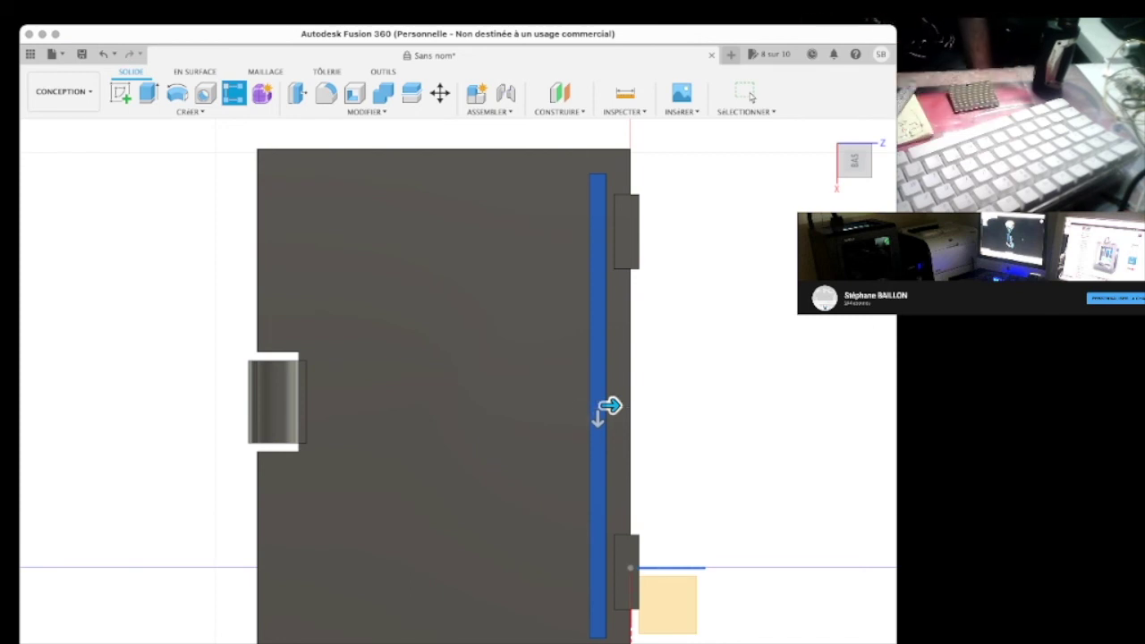
drag(609, 405, 261, 406)
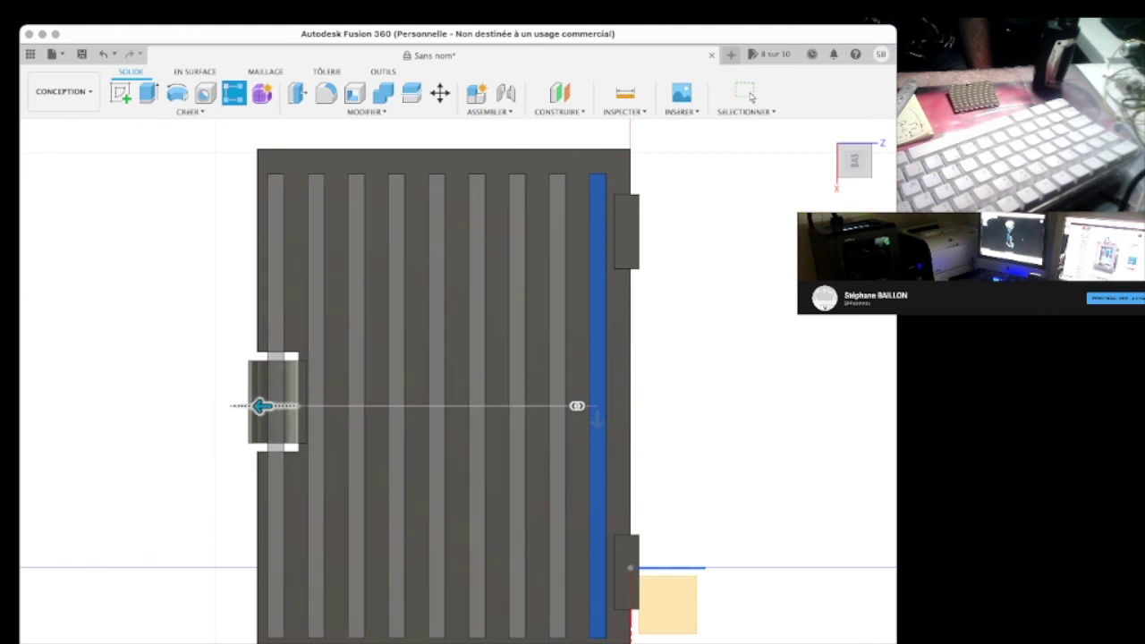
drag(261, 406, 264, 406)
click(825, 132)
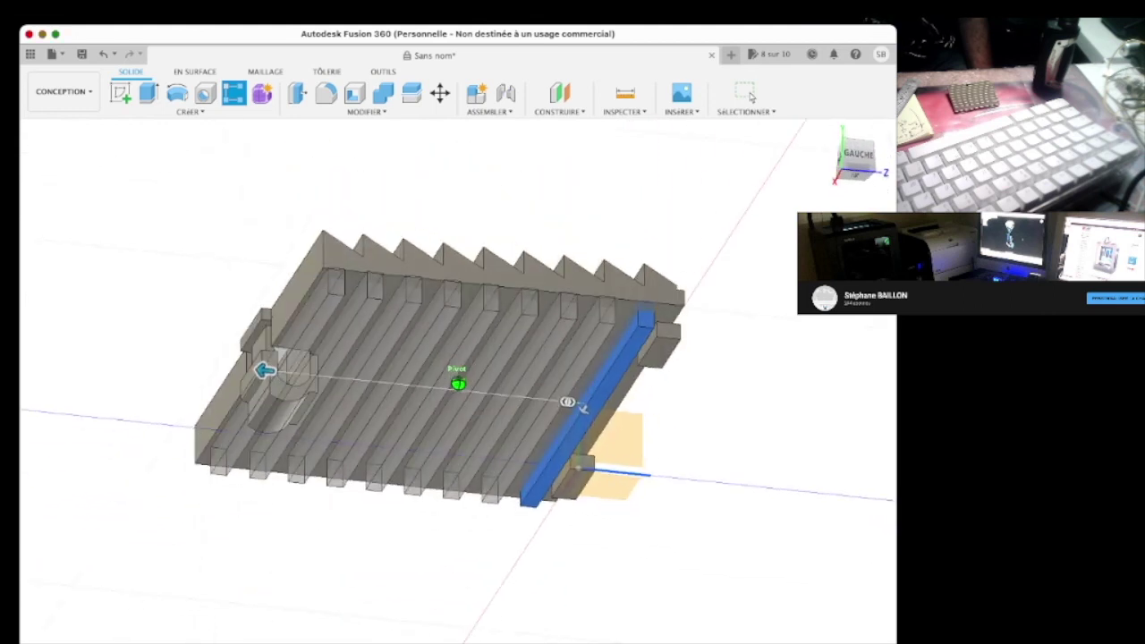
click(857, 154)
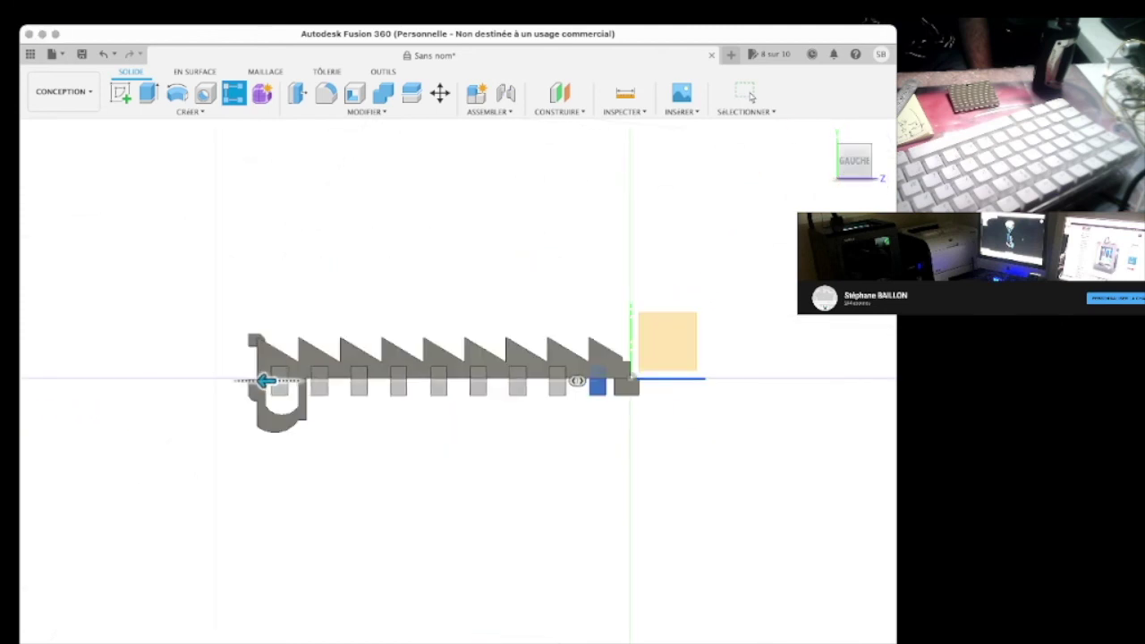
mouse_move(273, 381)
mouse_down()
mouse_move(307, 381)
mouse_move(267, 381)
mouse_up()
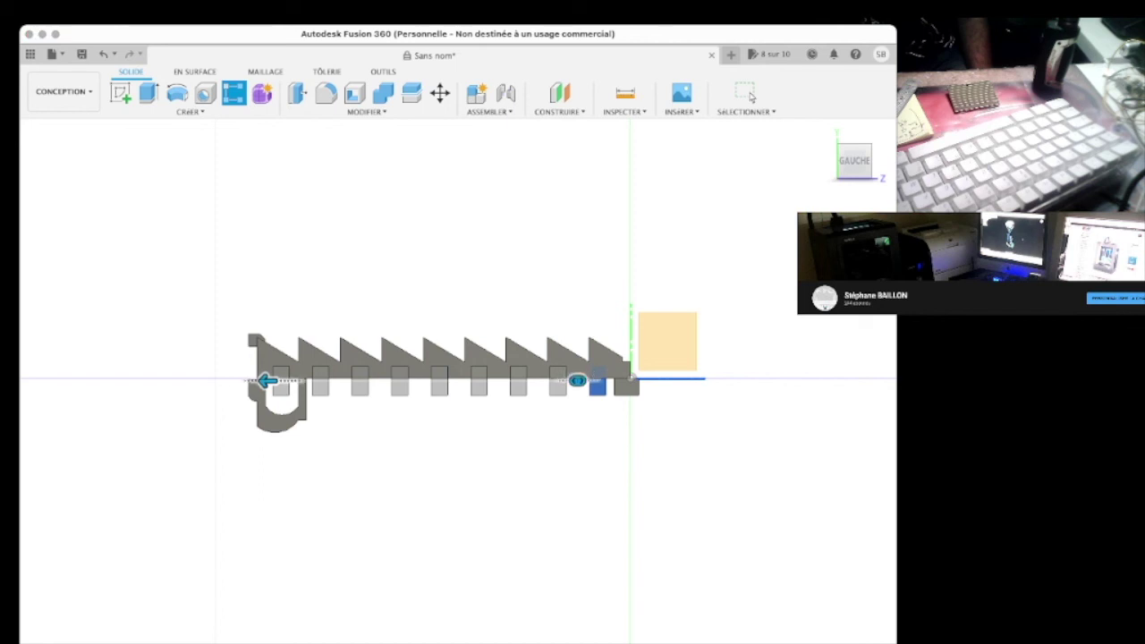
key(Up)
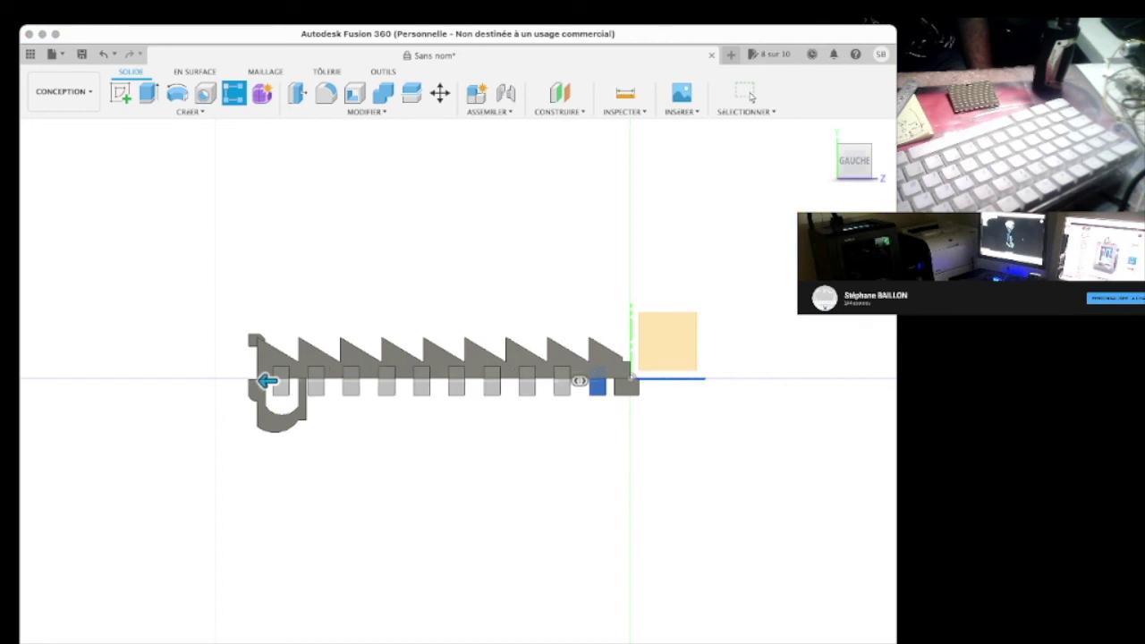
key(Down)
shift+middle_drag(458, 383, 501, 420)
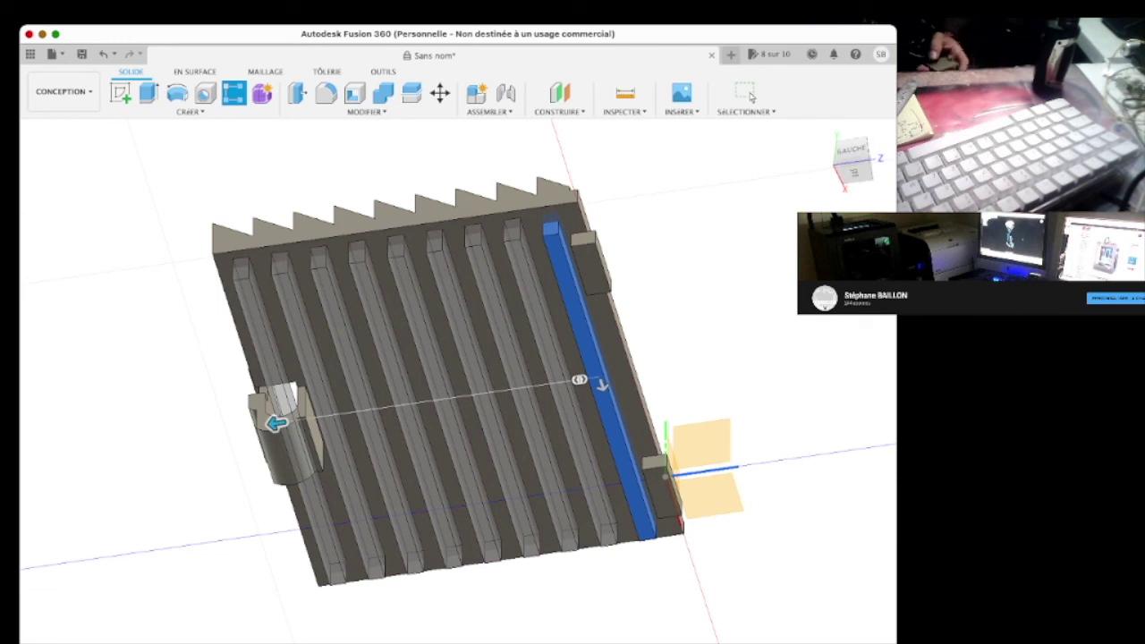
click(750, 96)
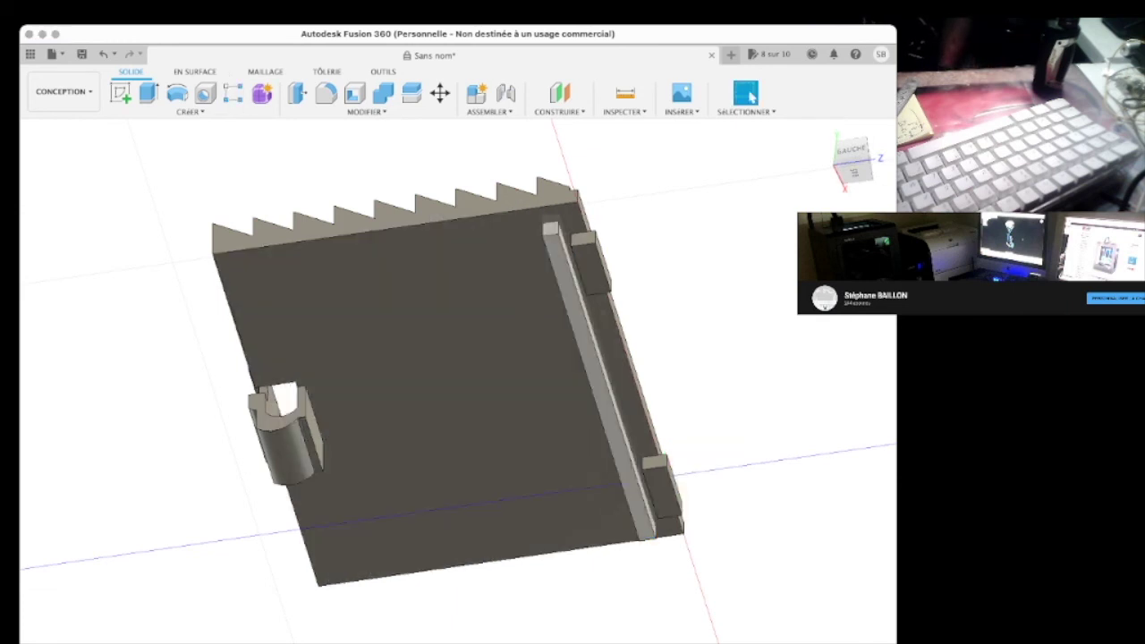
key(m)
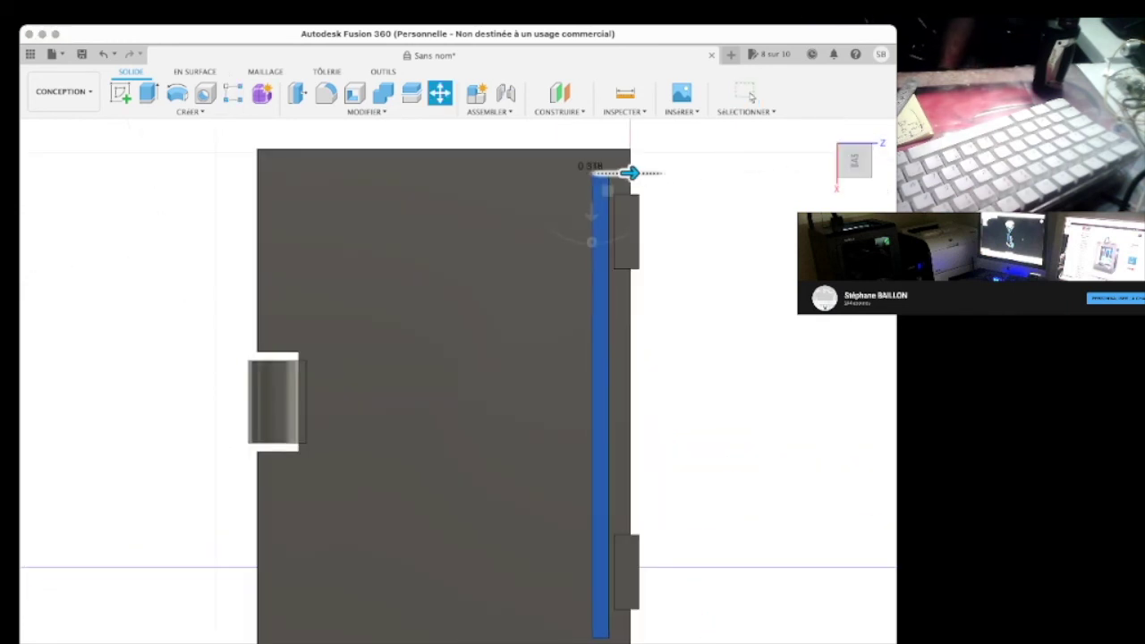
Pattern the underside bar into nine evenly spaced copies reaching the hook
click(749, 96)
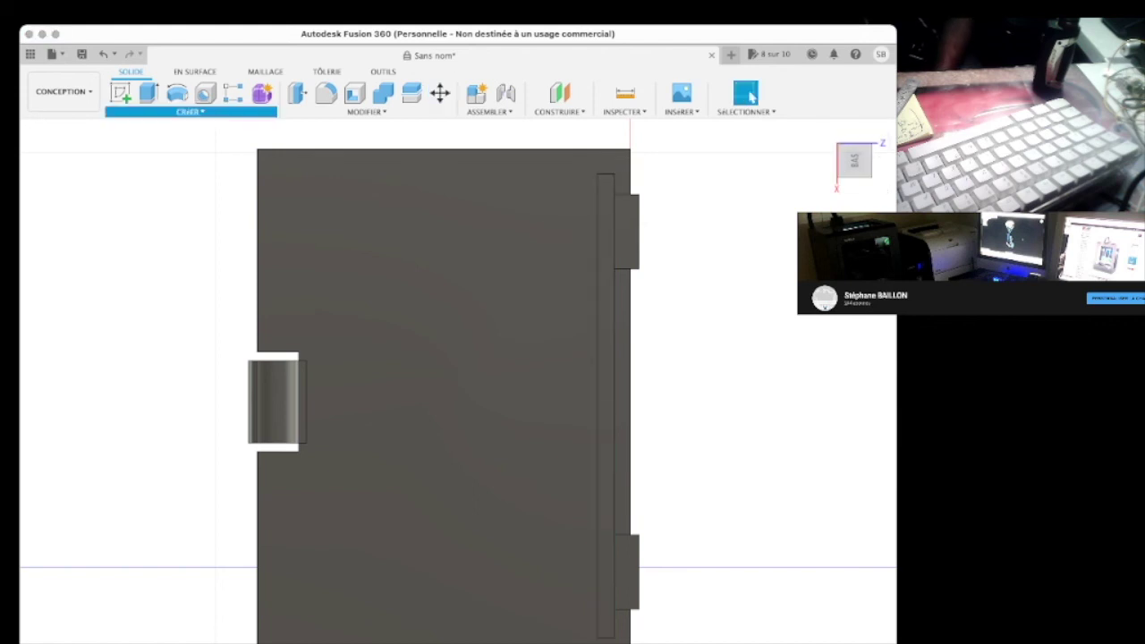
key(ctrl+z)
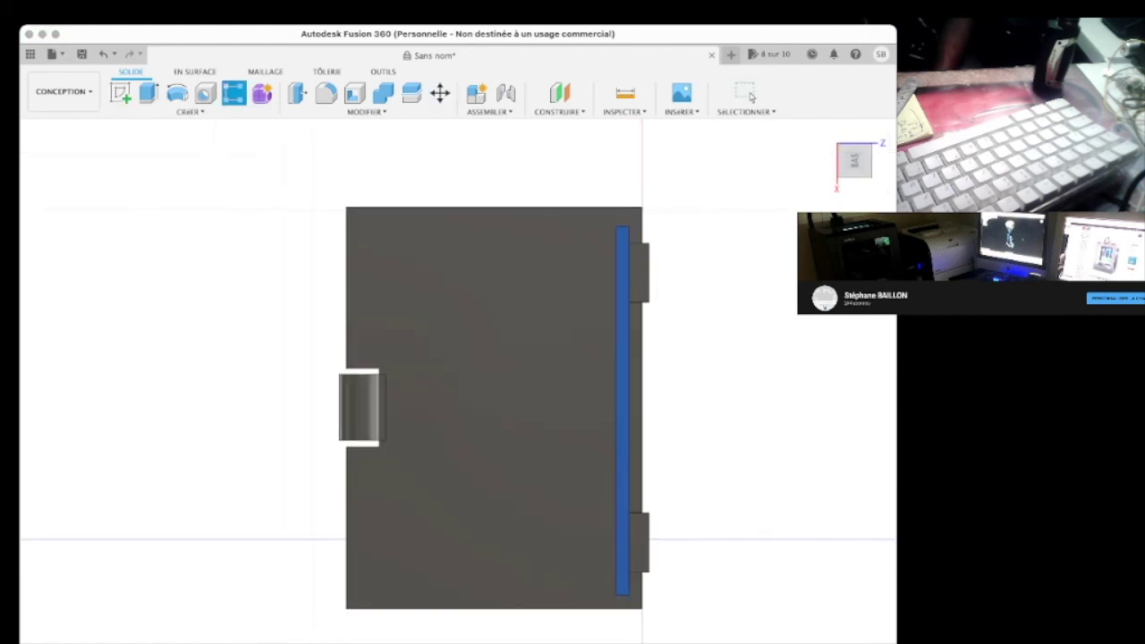
key(q)
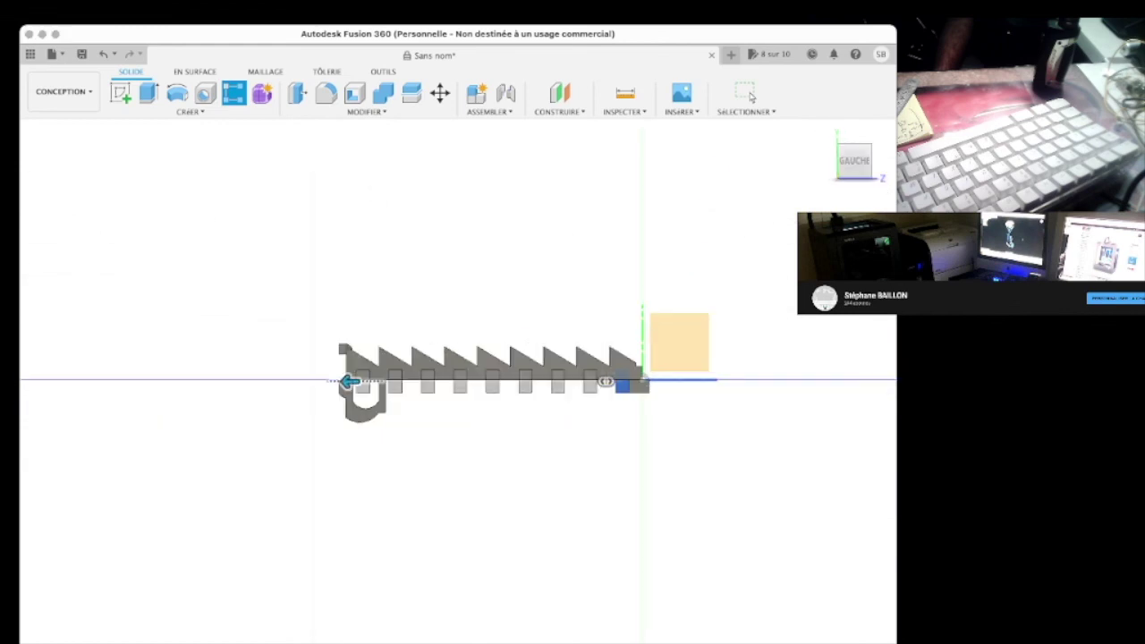
click(749, 94)
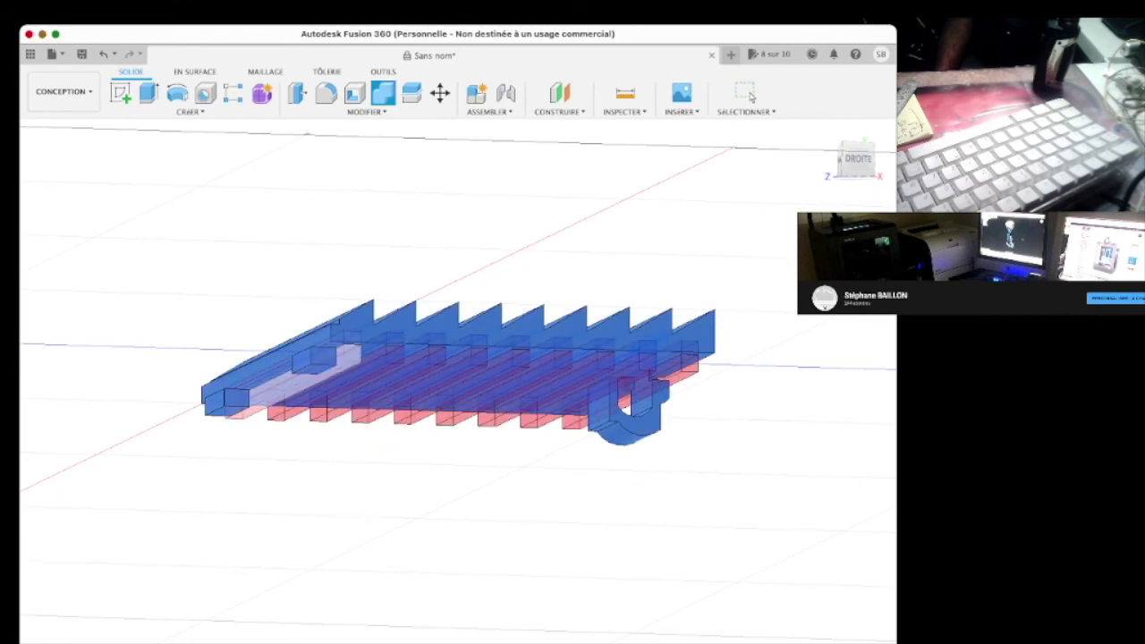
Cut the nine bars from the plate as grooves and orbit to inspect the part
click(749, 95)
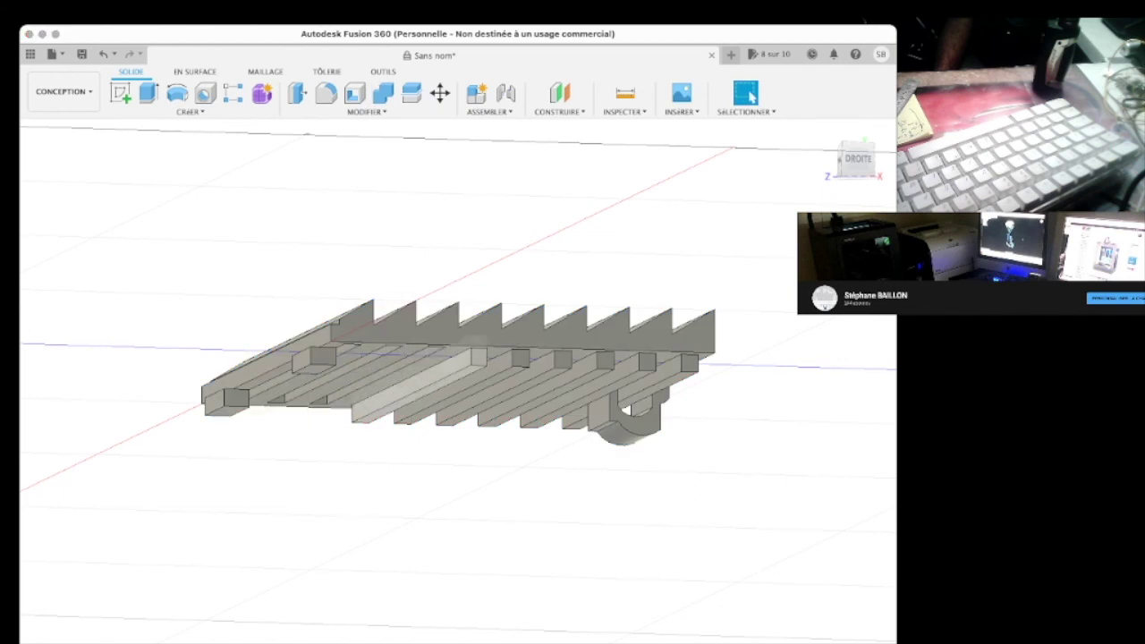
click(855, 161)
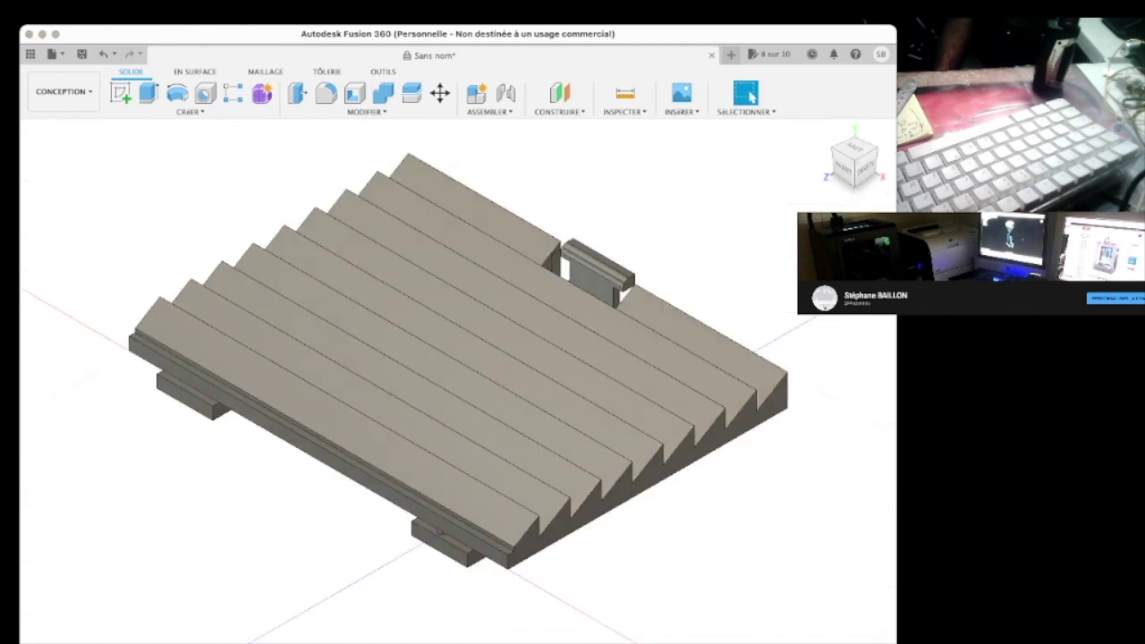
shift+middle_drag(459, 383, 501, 339)
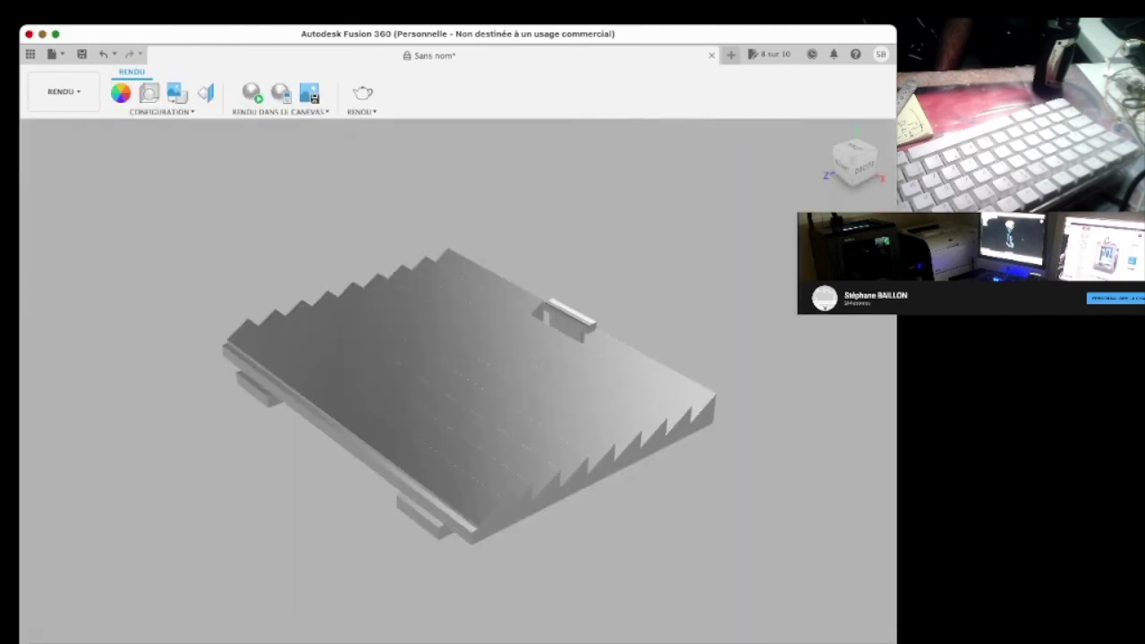
shift+middle_drag(456, 385, 458, 340)
shift+middle_drag(457, 391, 483, 358)
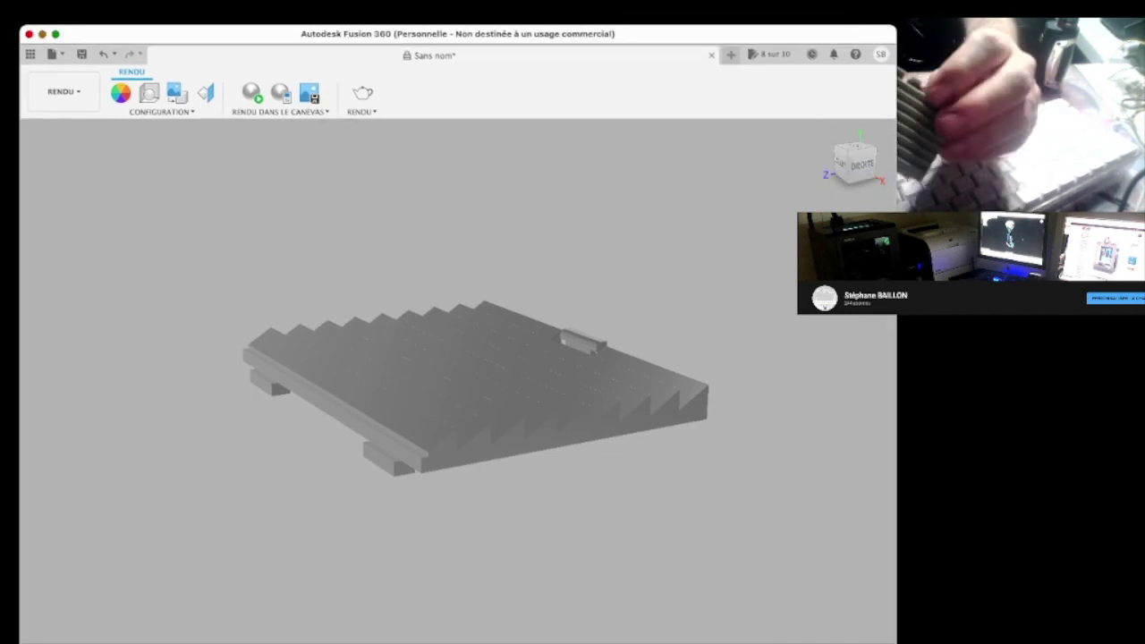
shift+middle_drag(457, 391, 474, 376)
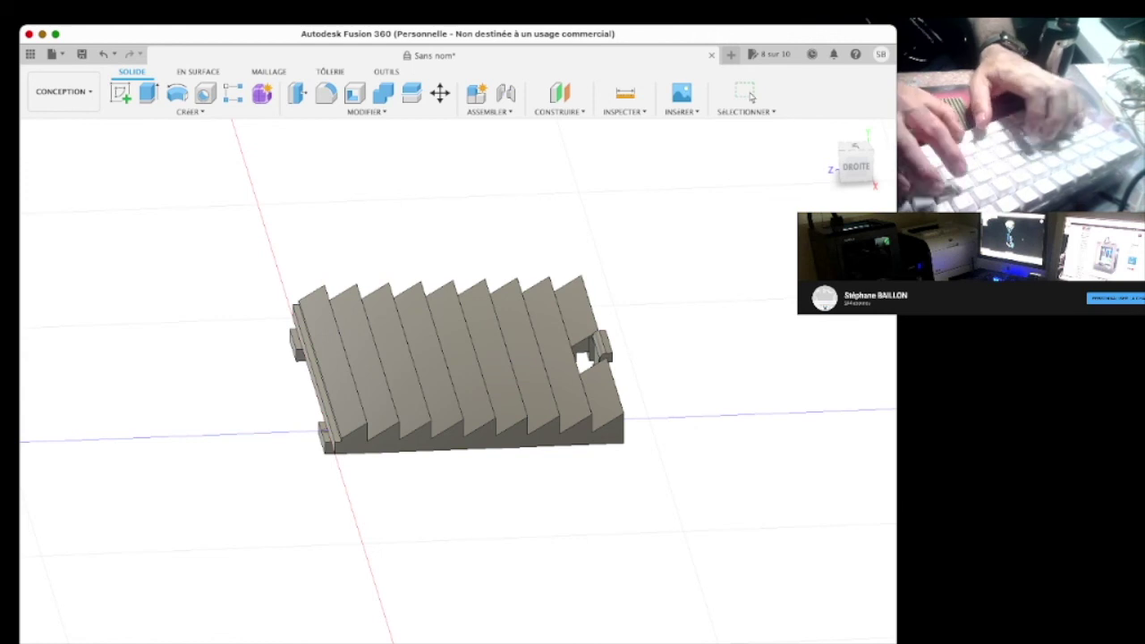
key(super+Tab)
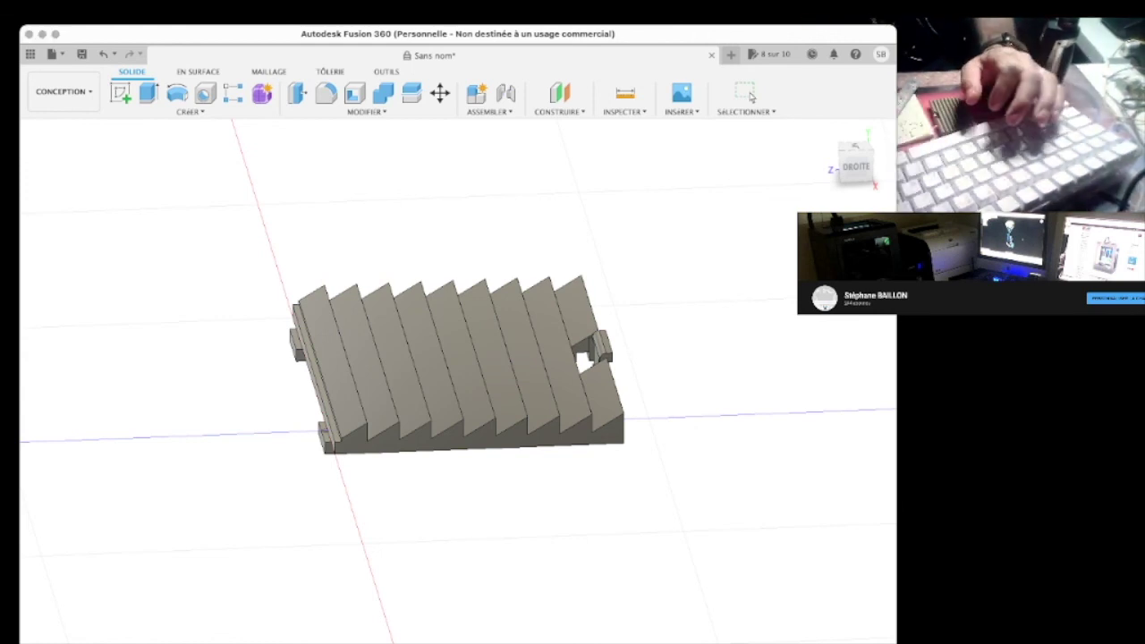